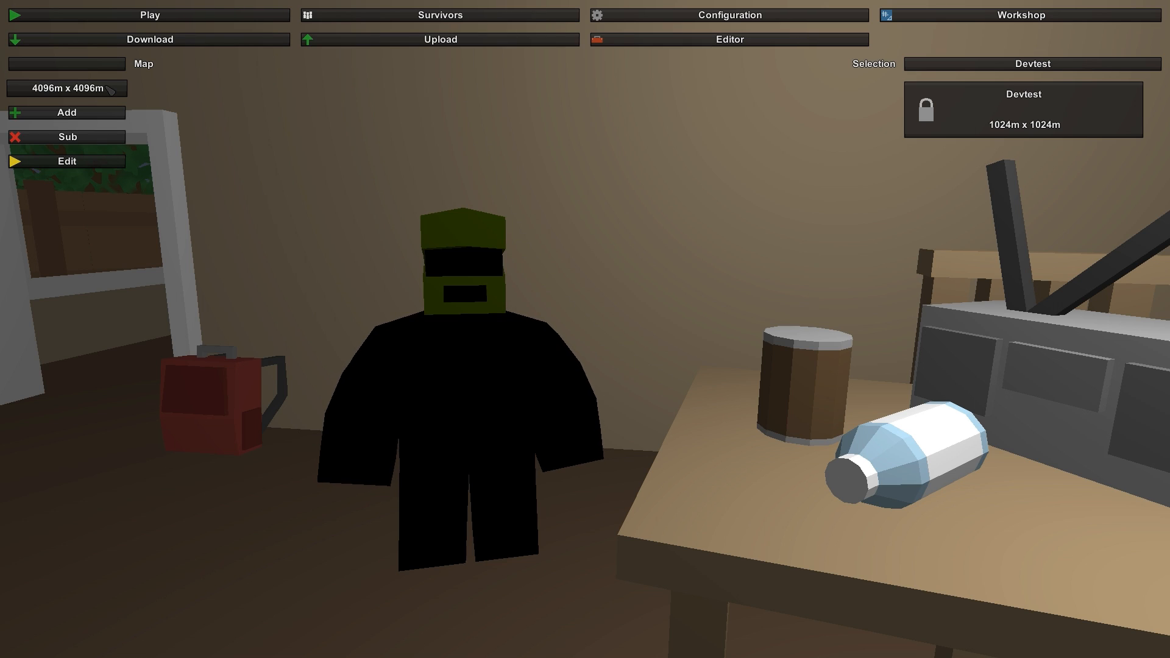
- Add a 4096m x 4096m map named Blackfall Island, select it and open it for editing
click(100, 64)
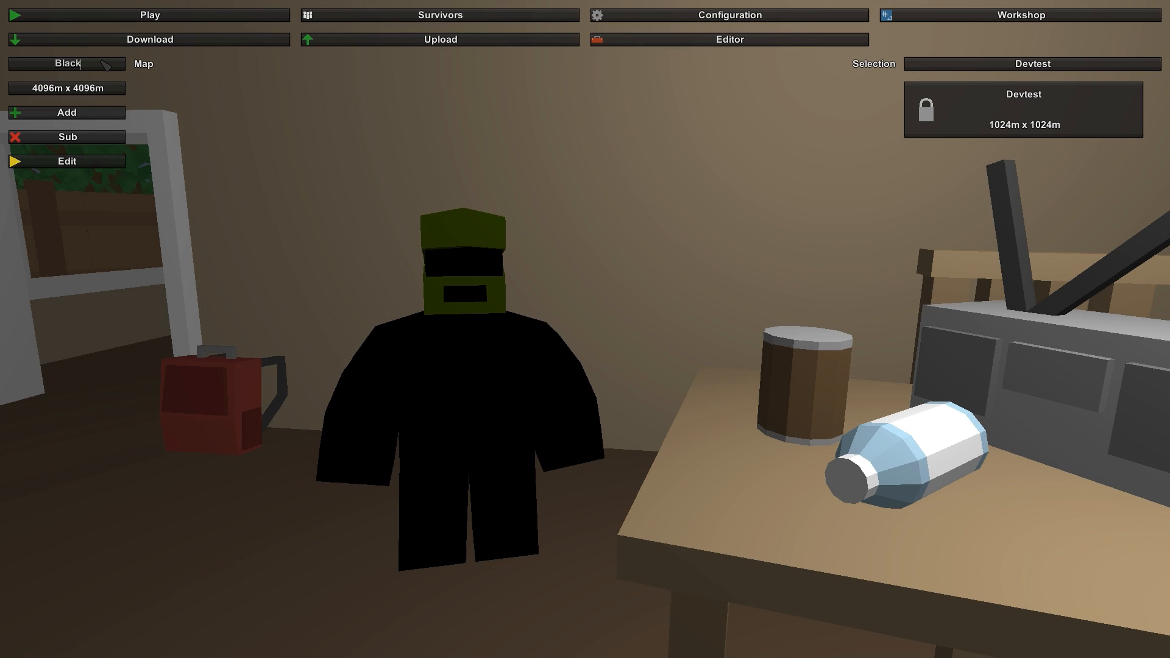
text(Blackfall Island)
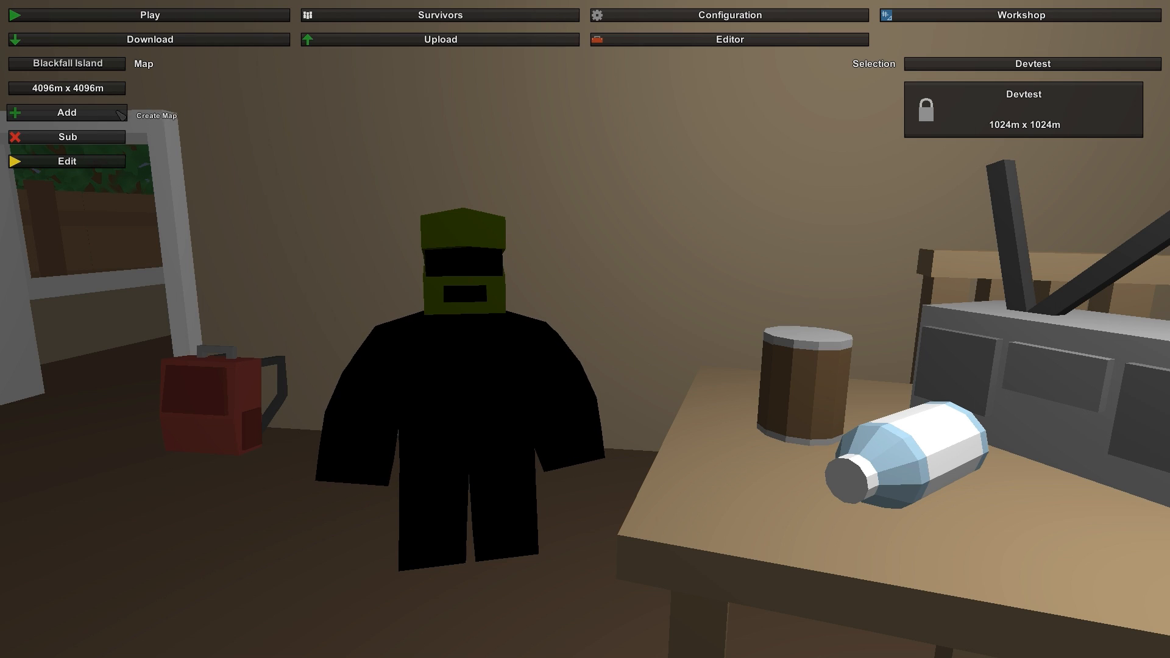
click(87, 118)
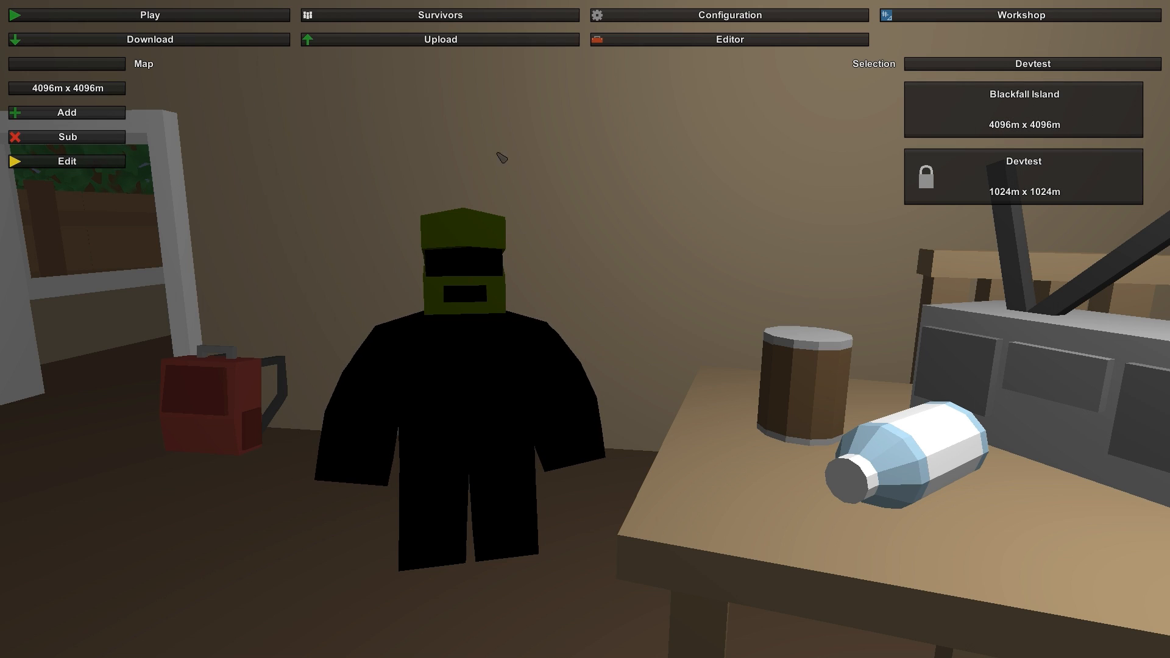
click(1051, 113)
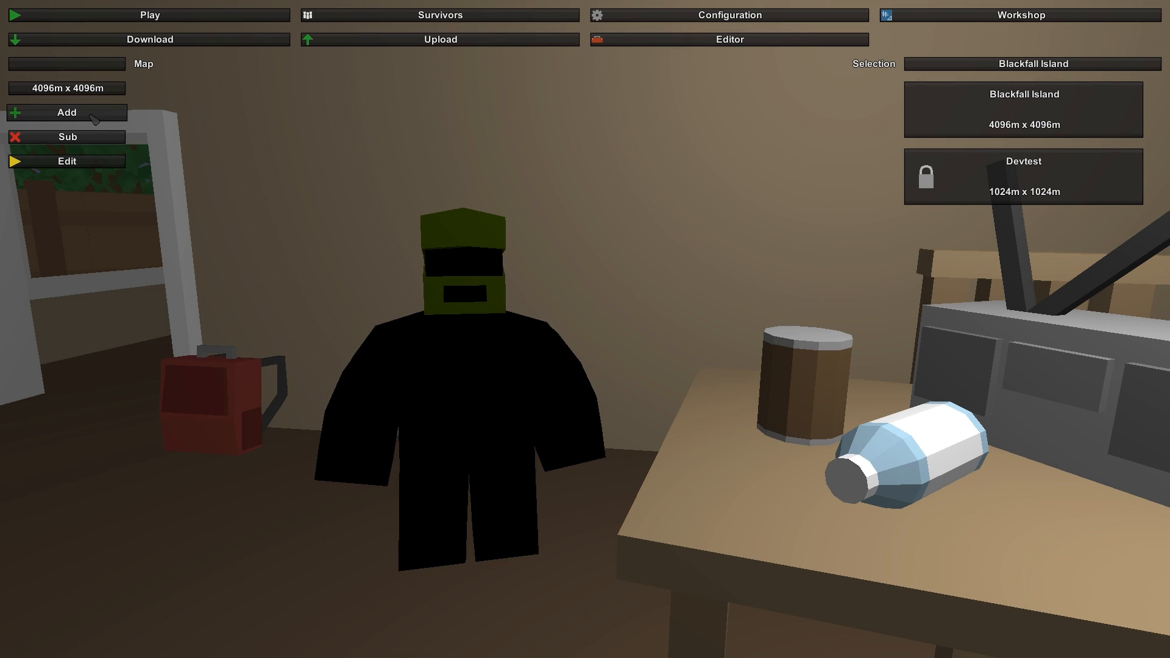
click(79, 162)
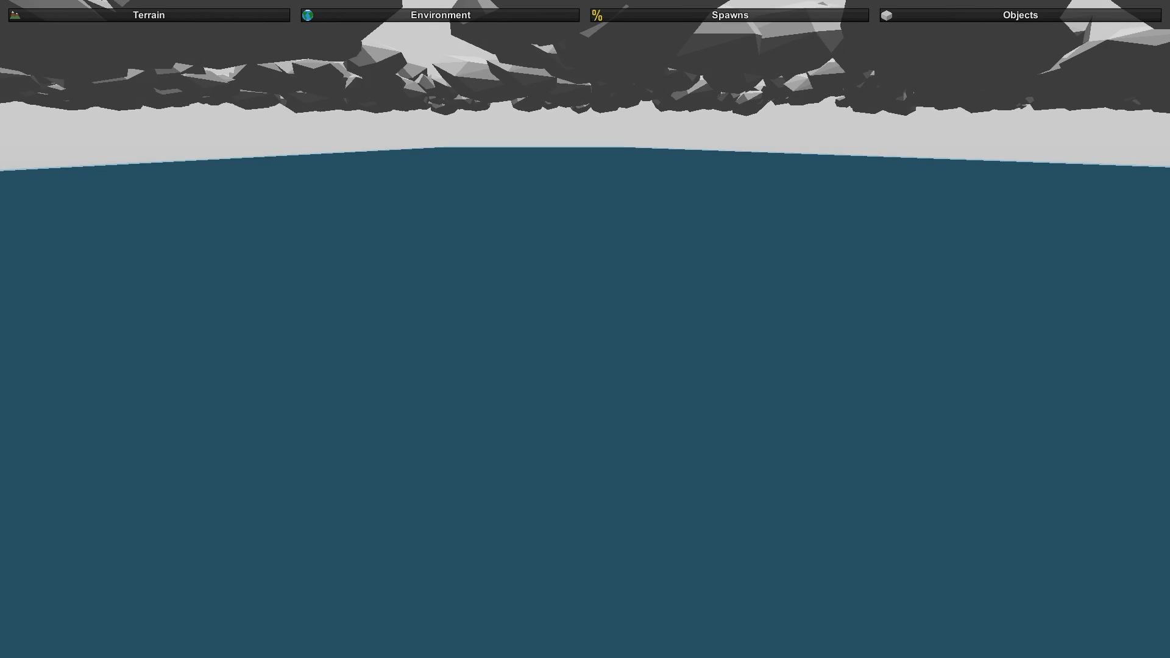
- Examine the terrain height tools and the terrain material list from Dirt to Trail, including each material's settings
right_drag(585, 330, 863, 192)
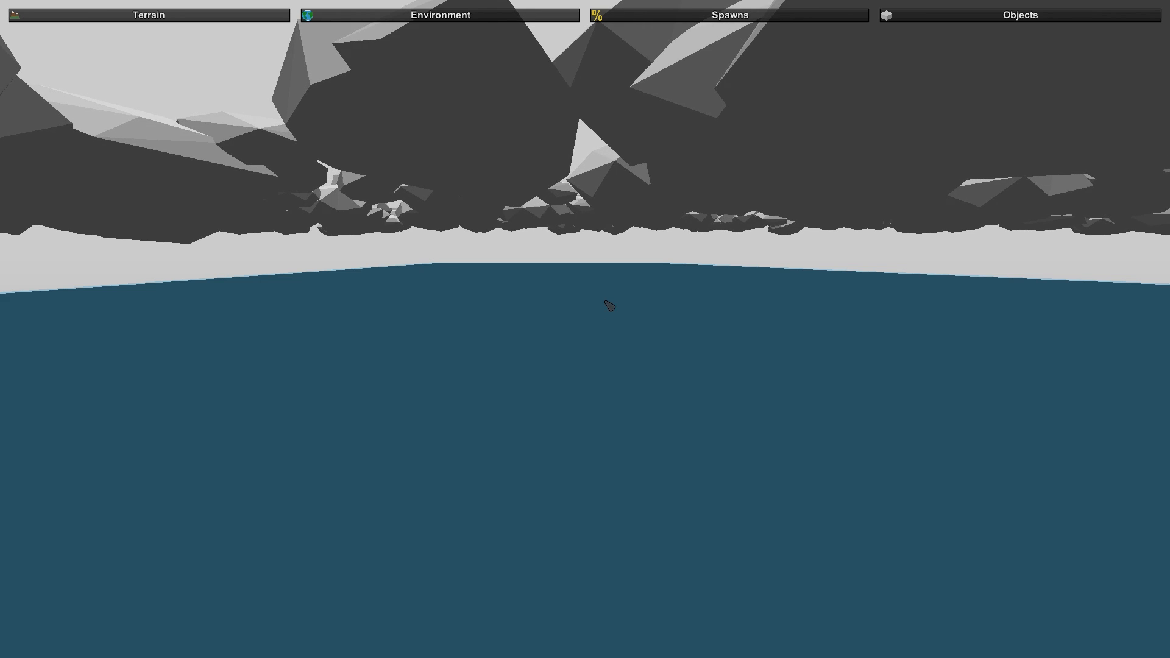
right_drag(512, 337, 586, 325)
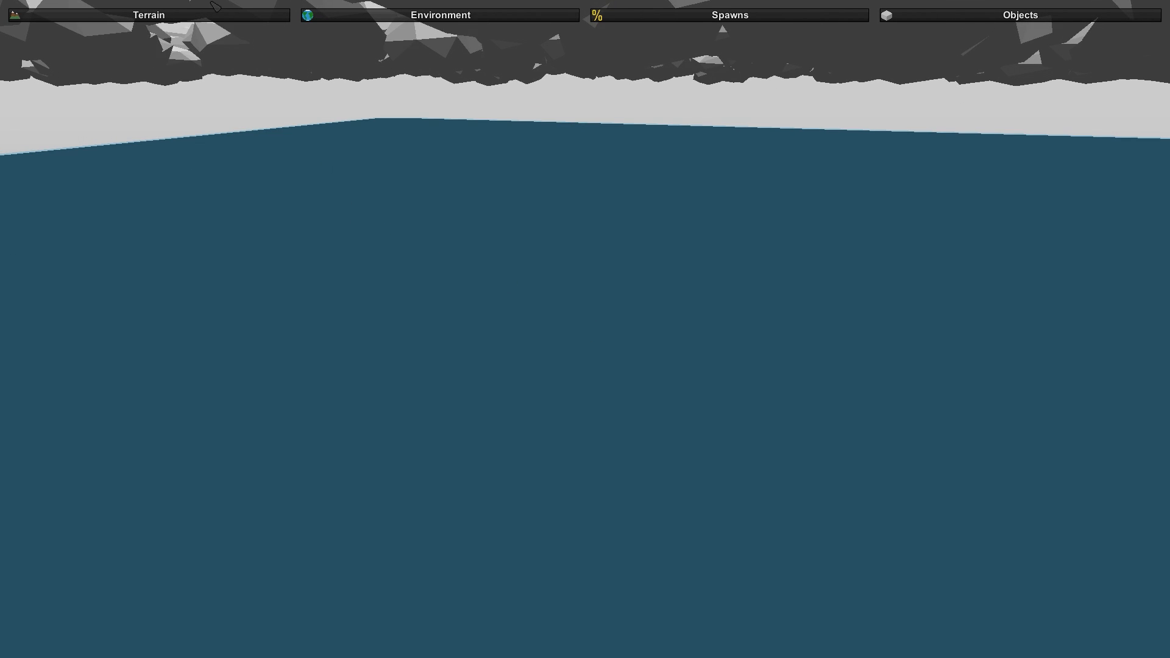
click(229, 19)
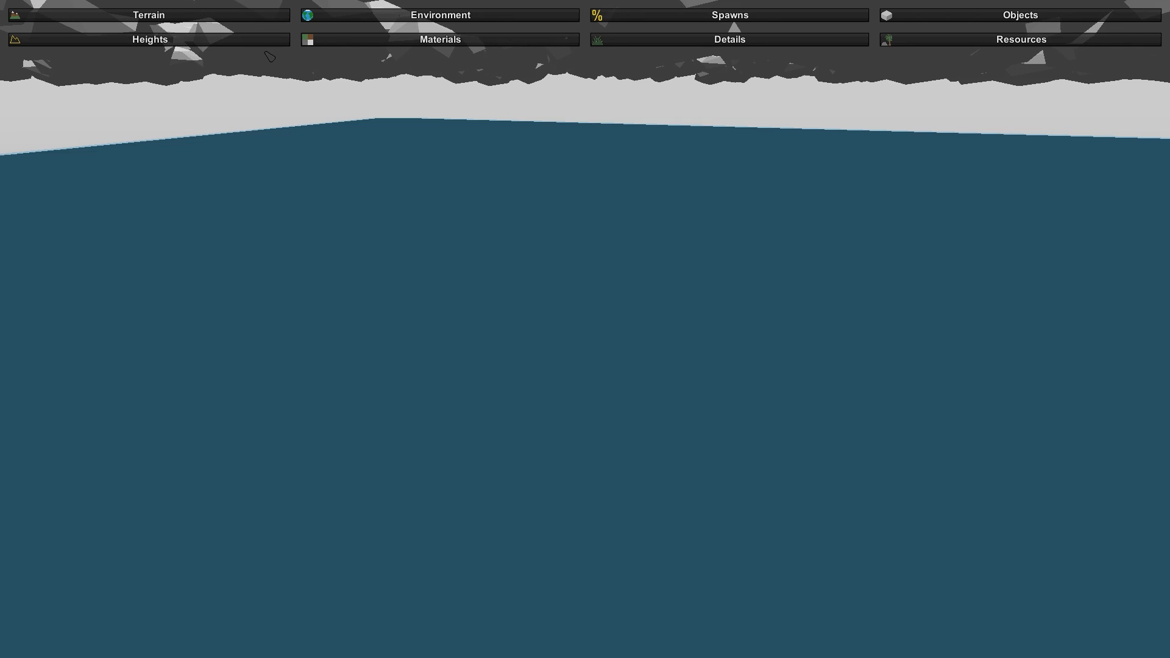
click(49, 39)
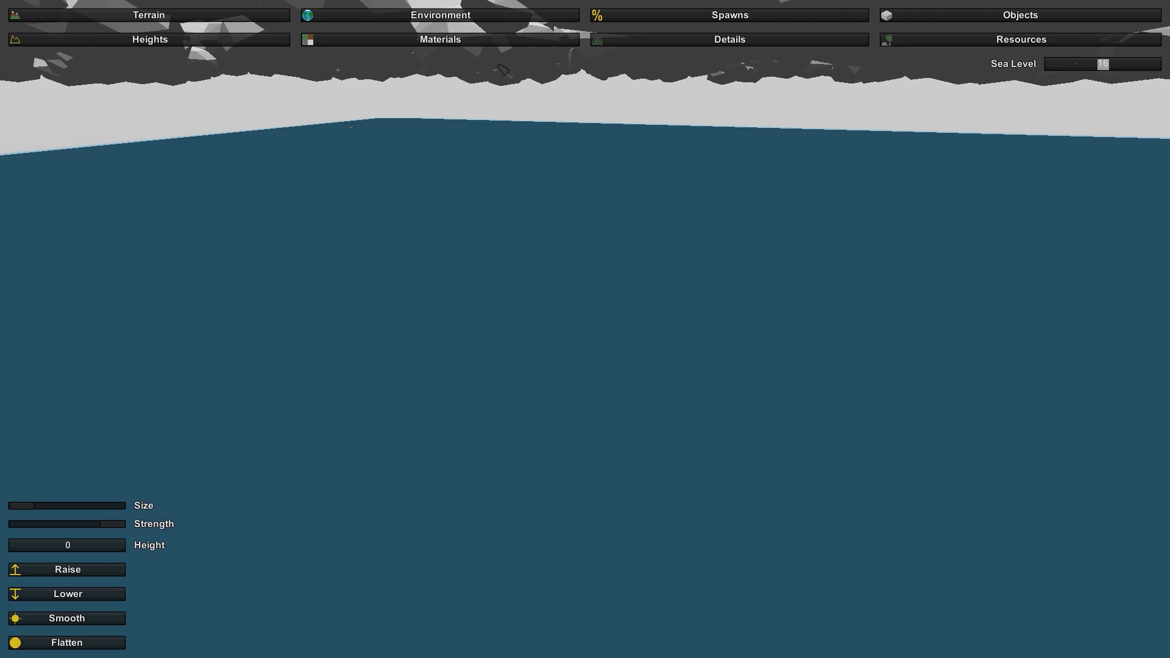
click(510, 42)
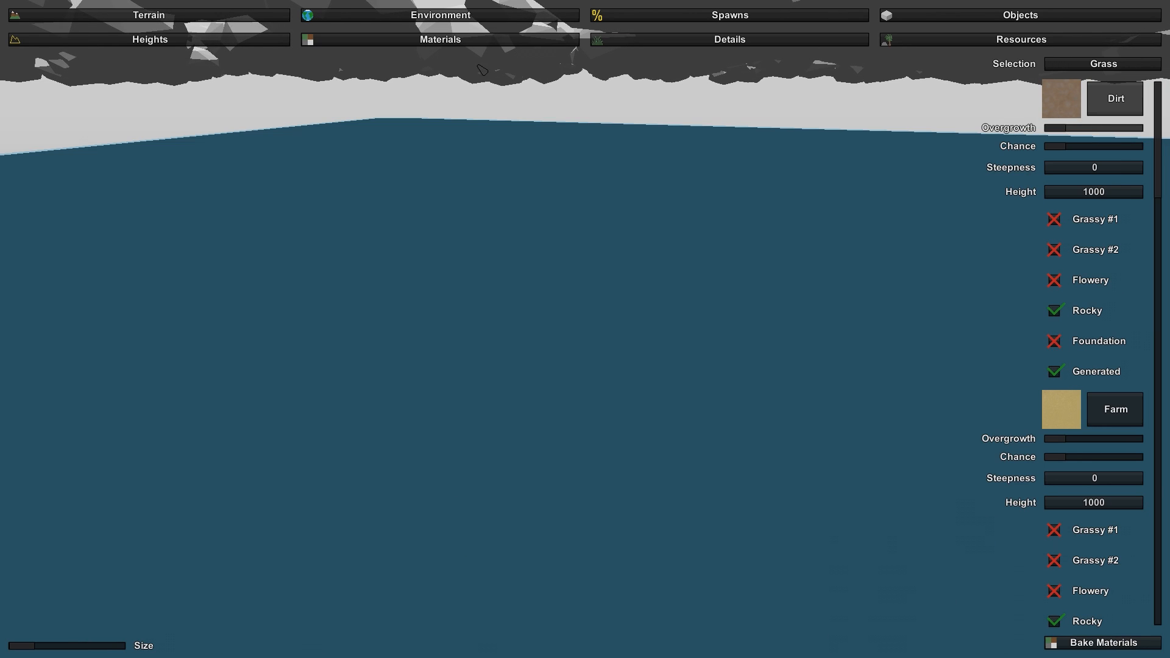
scroll(1025, 370, down, 6)
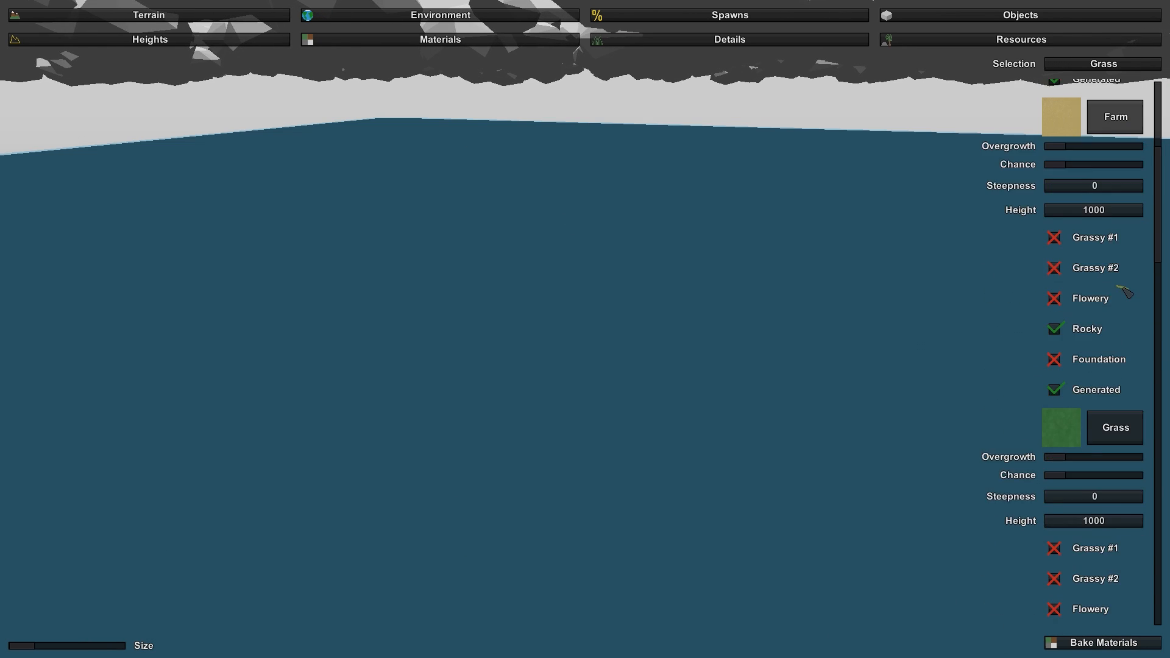
scroll(1120, 285, up, 6)
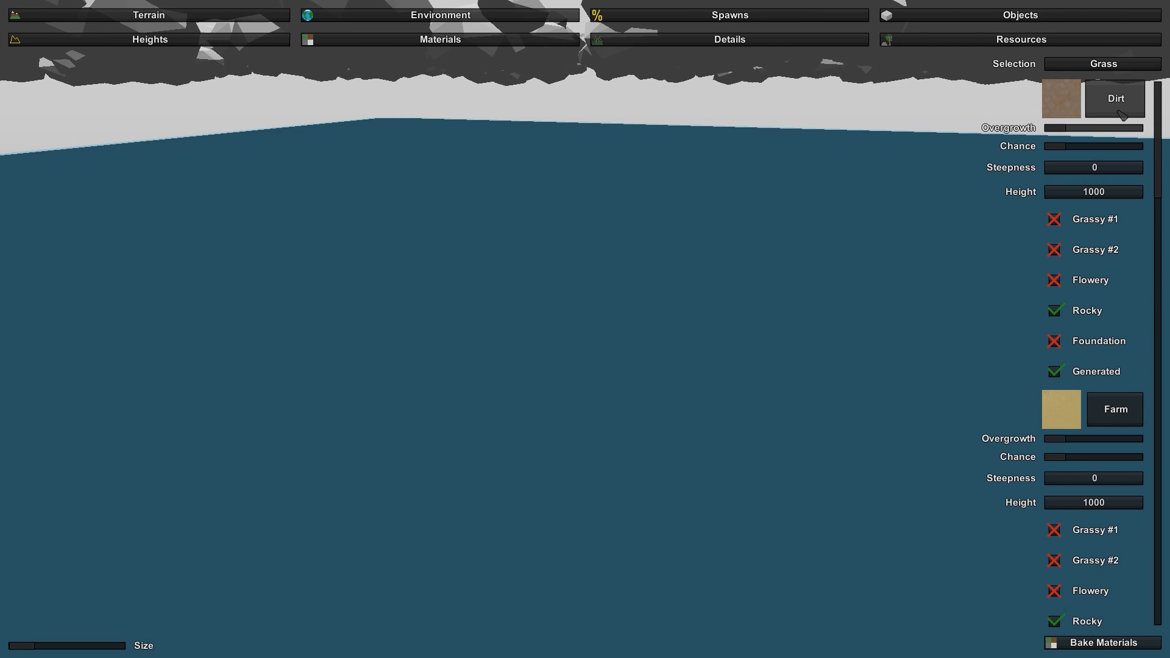
scroll(1094, 367, down, 10)
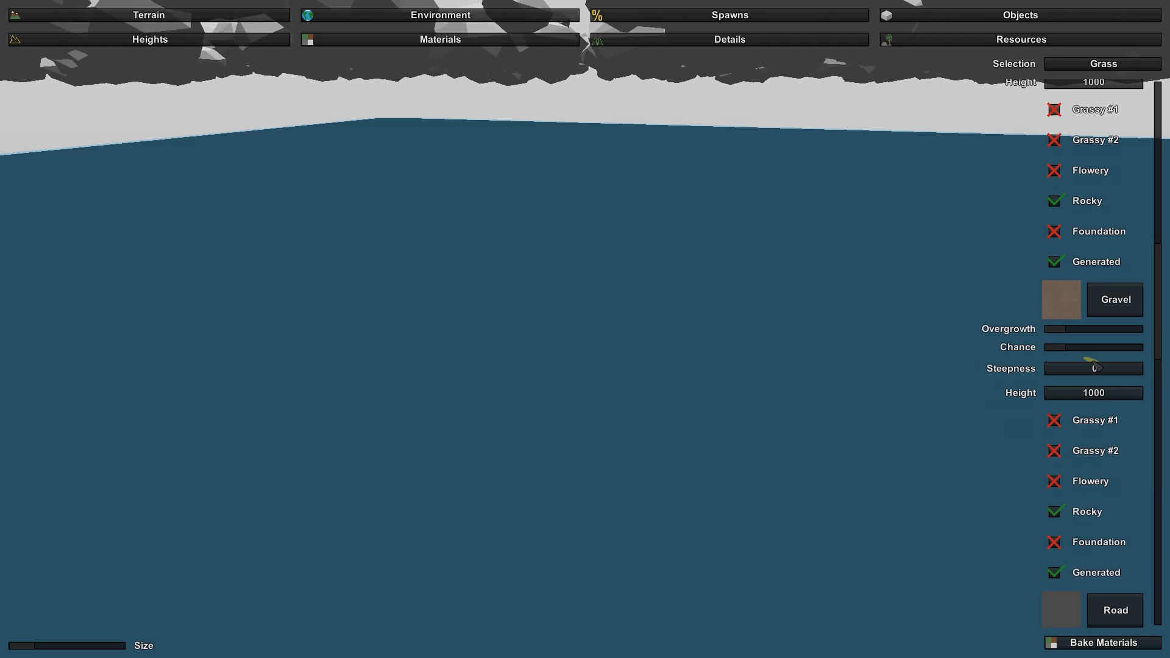
scroll(1094, 367, down, 11)
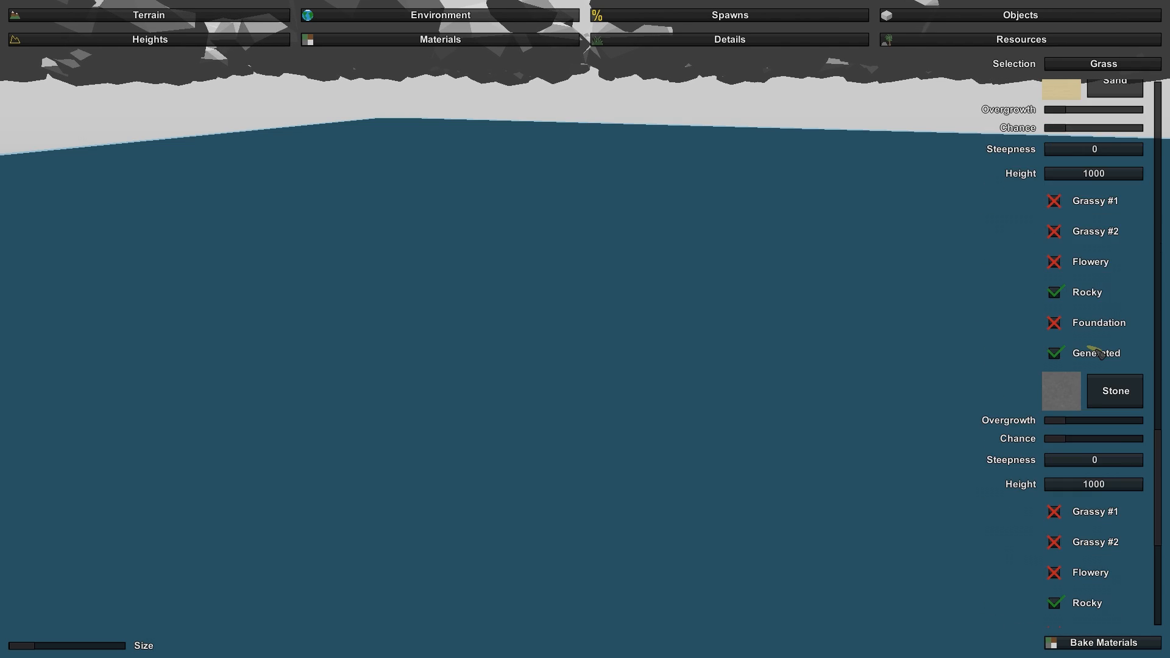
scroll(1097, 353, down, 4)
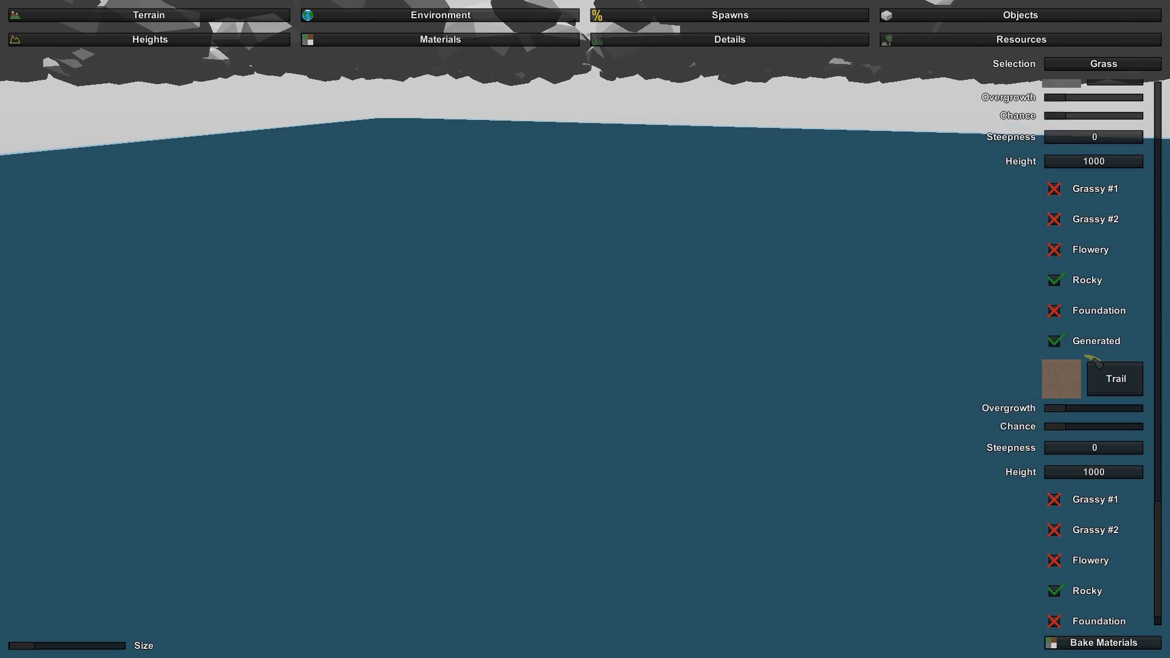
scroll(1097, 364, up, 9)
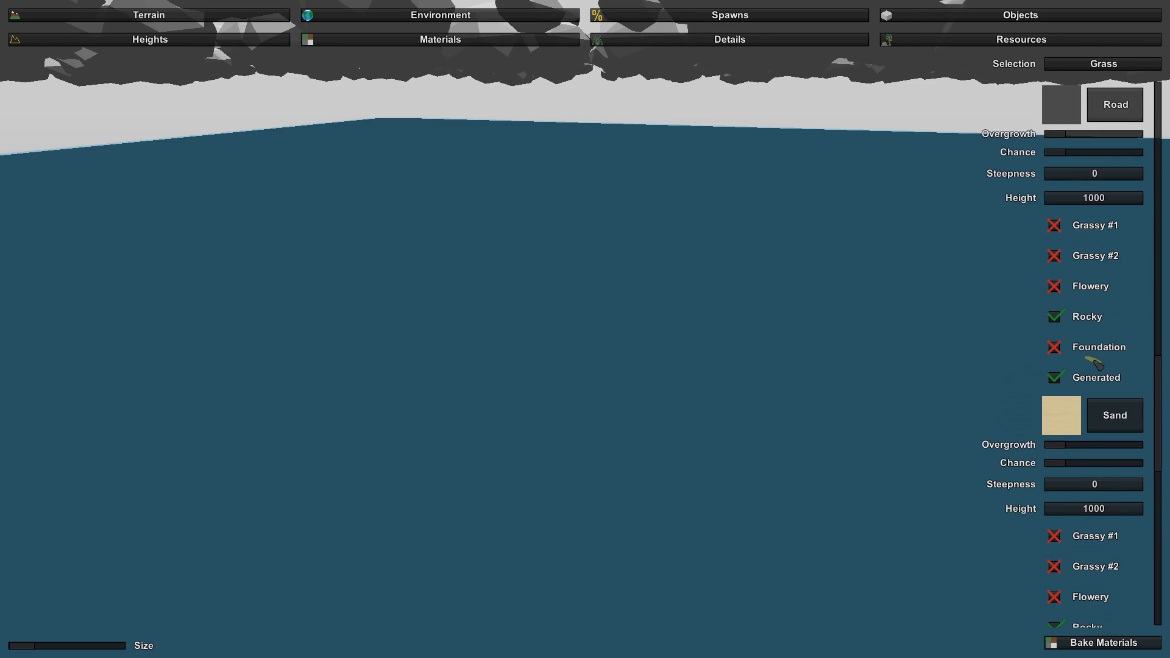
scroll(1097, 364, up, 7)
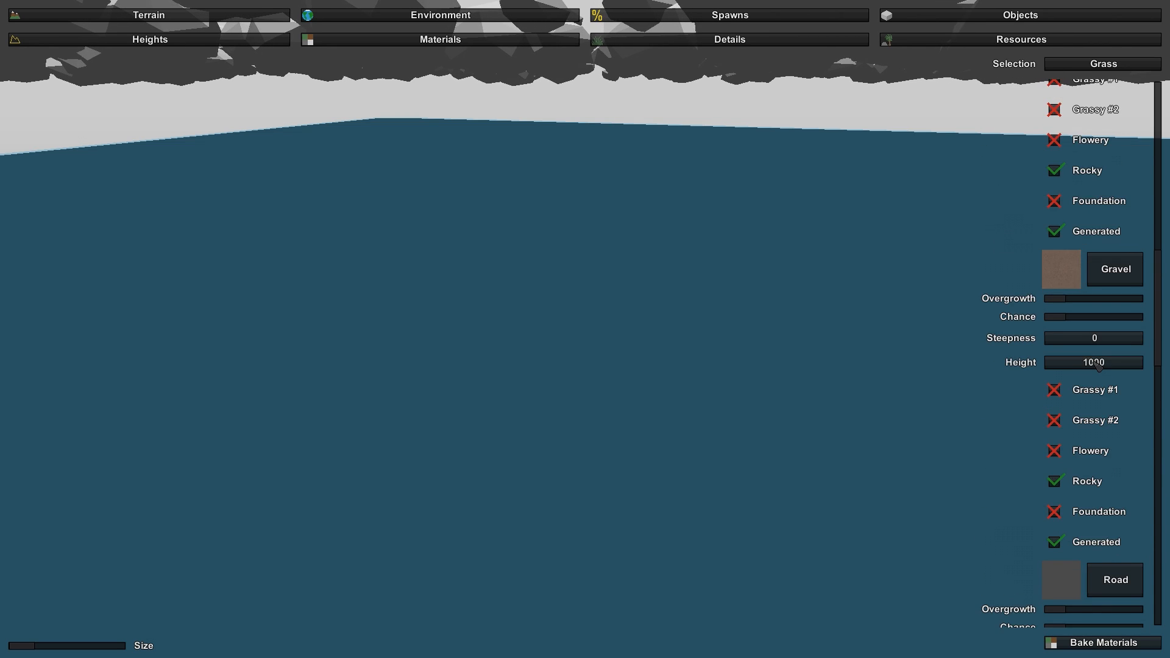
scroll(1097, 364, up, 4)
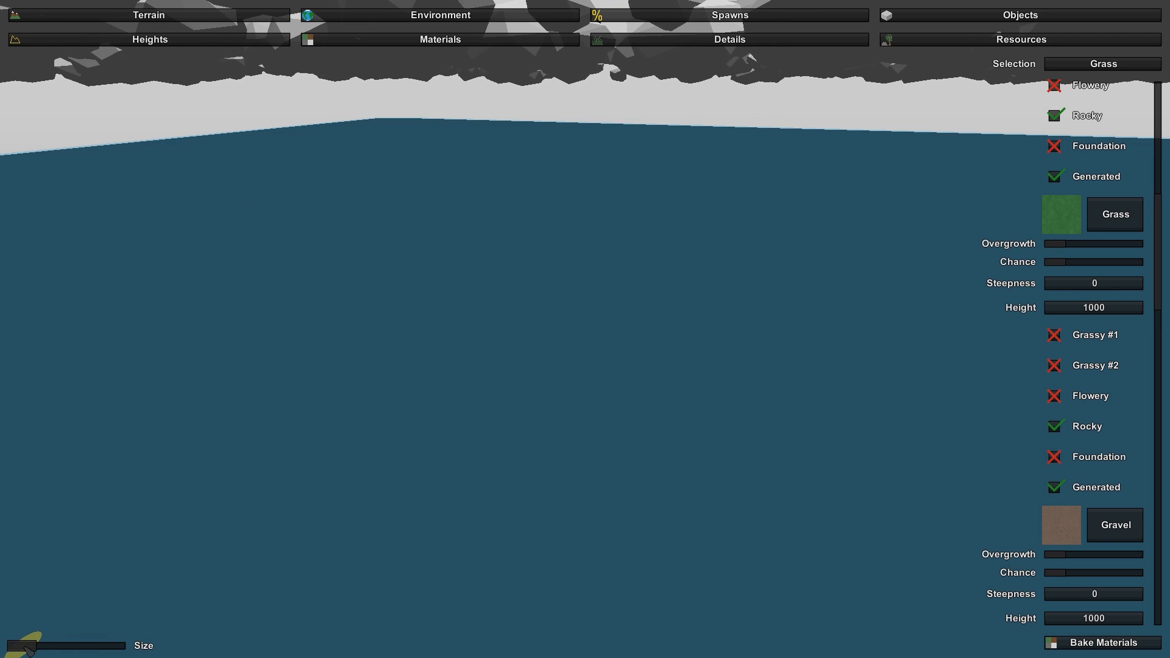
- Enlarge the material brush to its maximum size and paint Grass over a wide area of the submerged terrain
drag(31, 648, 148, 646)
right_drag(345, 530, 176, 525)
right_drag(619, 317, 646, 344)
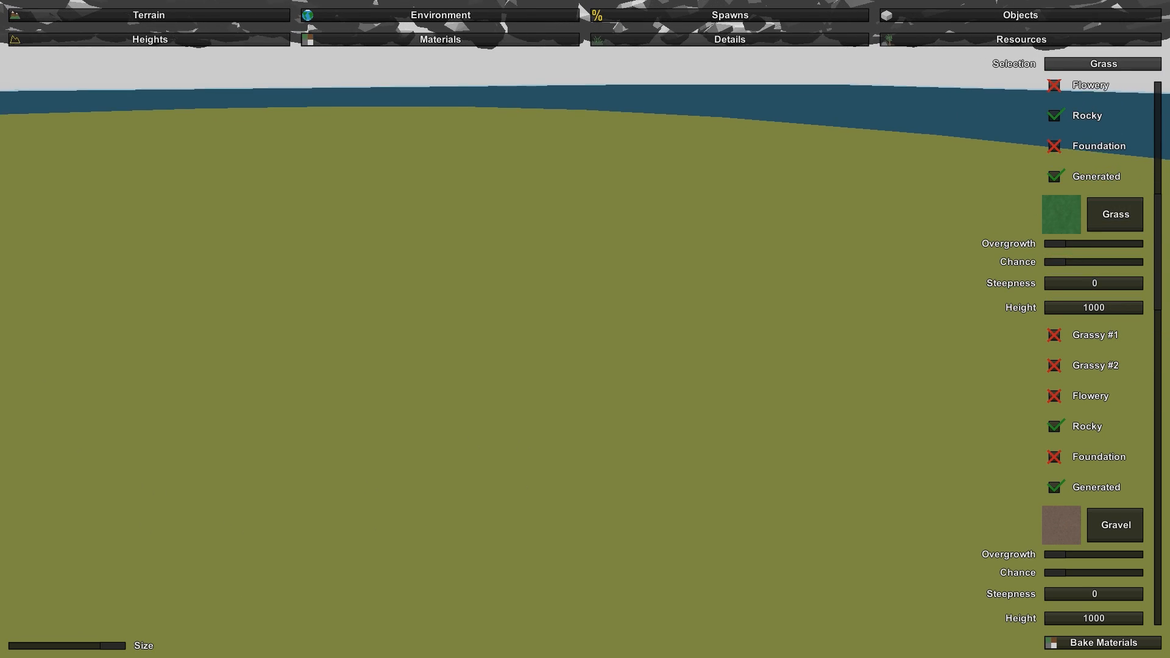
right_drag(646, 344, 682, 359)
key(w)
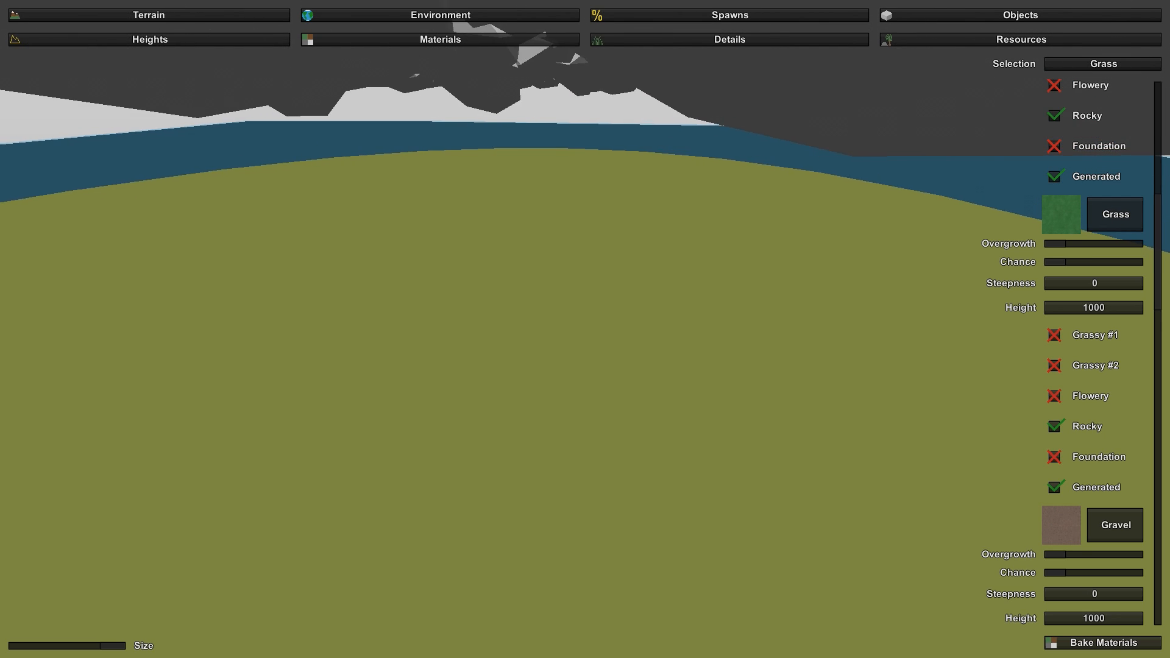
key(w)
key(a)
key(w)
right_drag(585, 329, 518, 332)
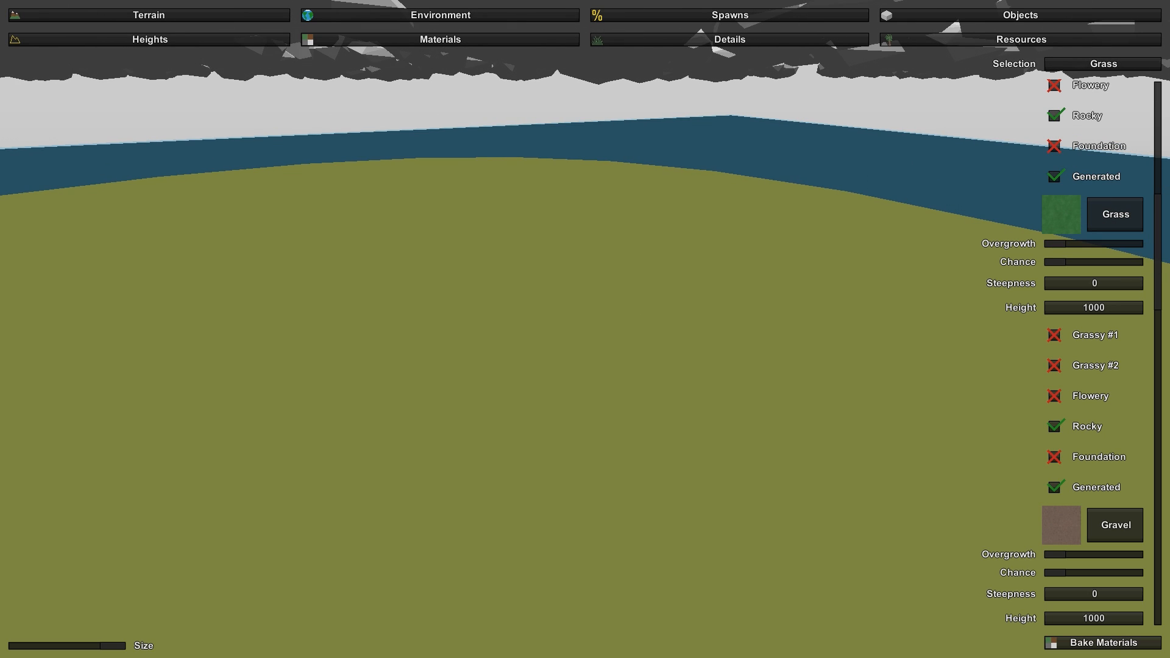
key(a)
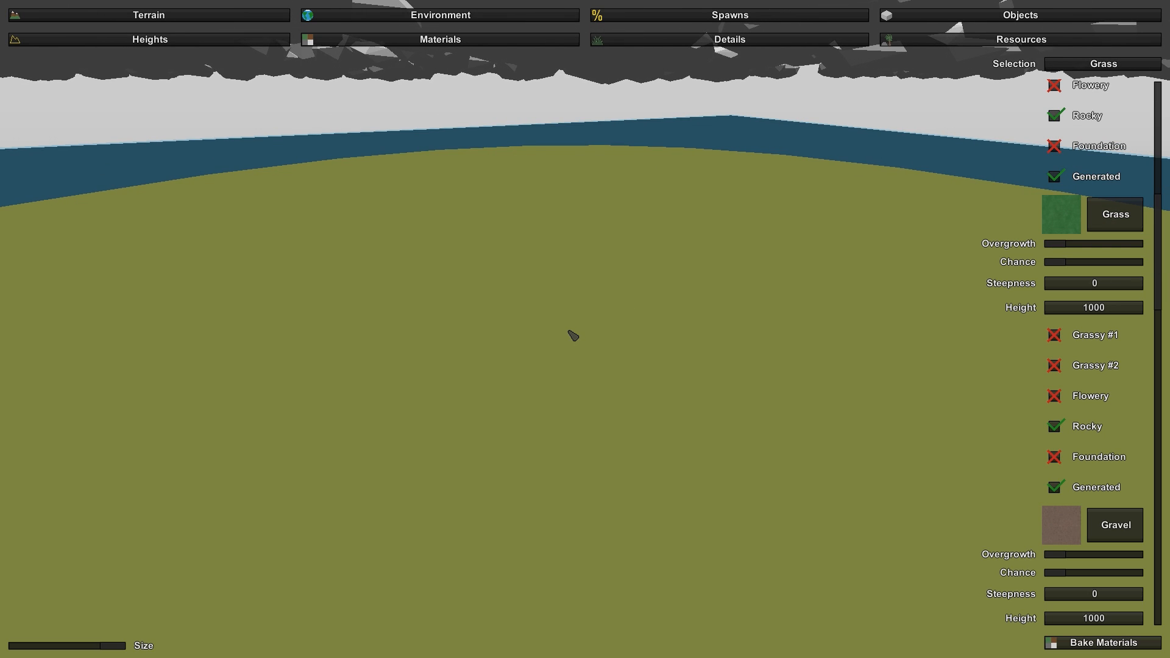
right_drag(585, 329, 597, 341)
key(a)
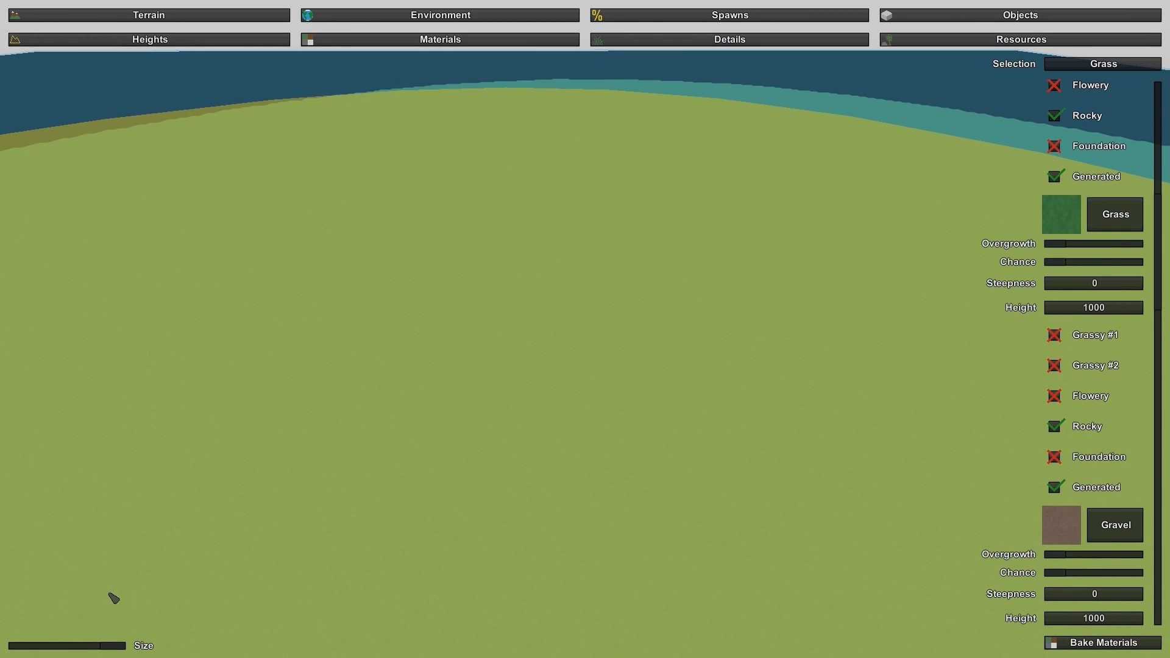
- Reduce the material brush to a small size and inspect the grass painted under the water
drag(110, 651, 21, 647)
mouse_move(216, 495)
right_down()
mouse_move(216, 454)
mouse_move(219, 524)
right_up()
right_drag(585, 329, 585, 284)
key(w)
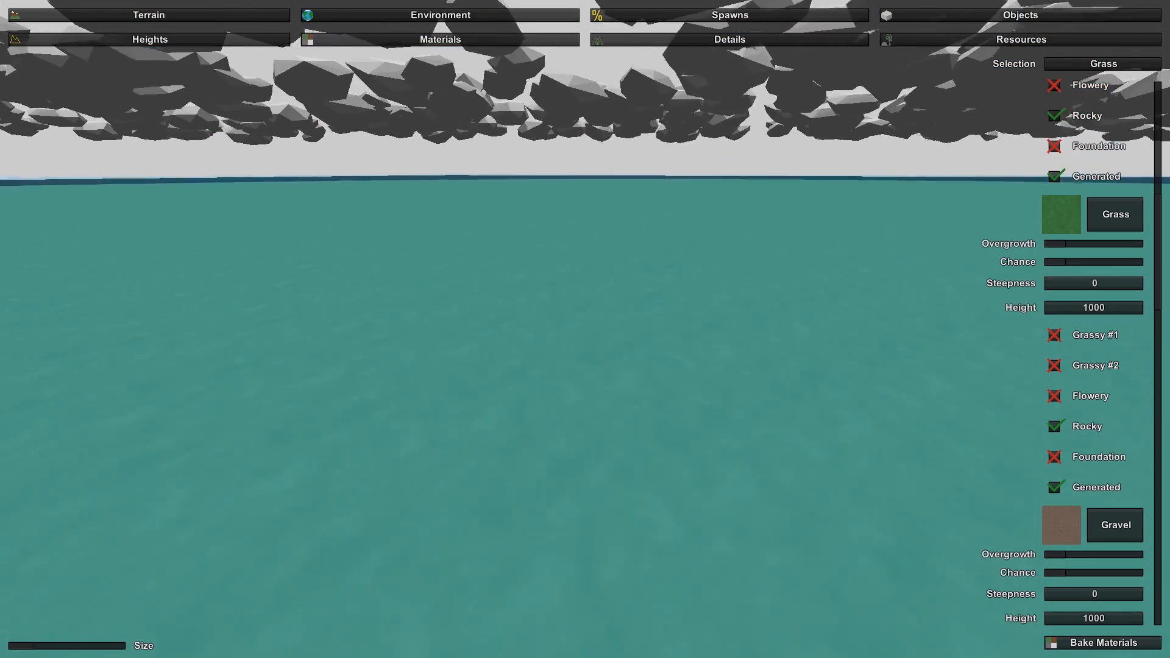
key(s)
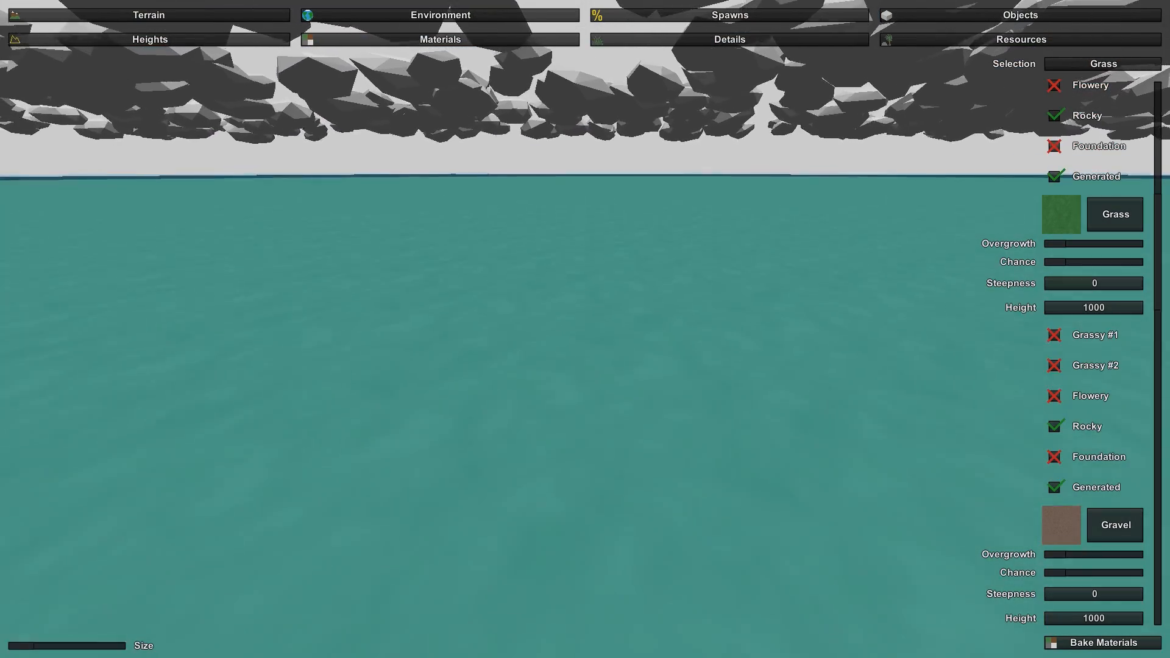
right_drag(586, 329, 585, 414)
right_drag(1164, 654, 810, 469)
mouse_move(585, 330)
right_down()
mouse_move(594, 305)
mouse_move(649, 280)
mouse_move(682, 292)
mouse_move(518, 344)
mouse_move(630, 316)
mouse_move(637, 330)
right_up()
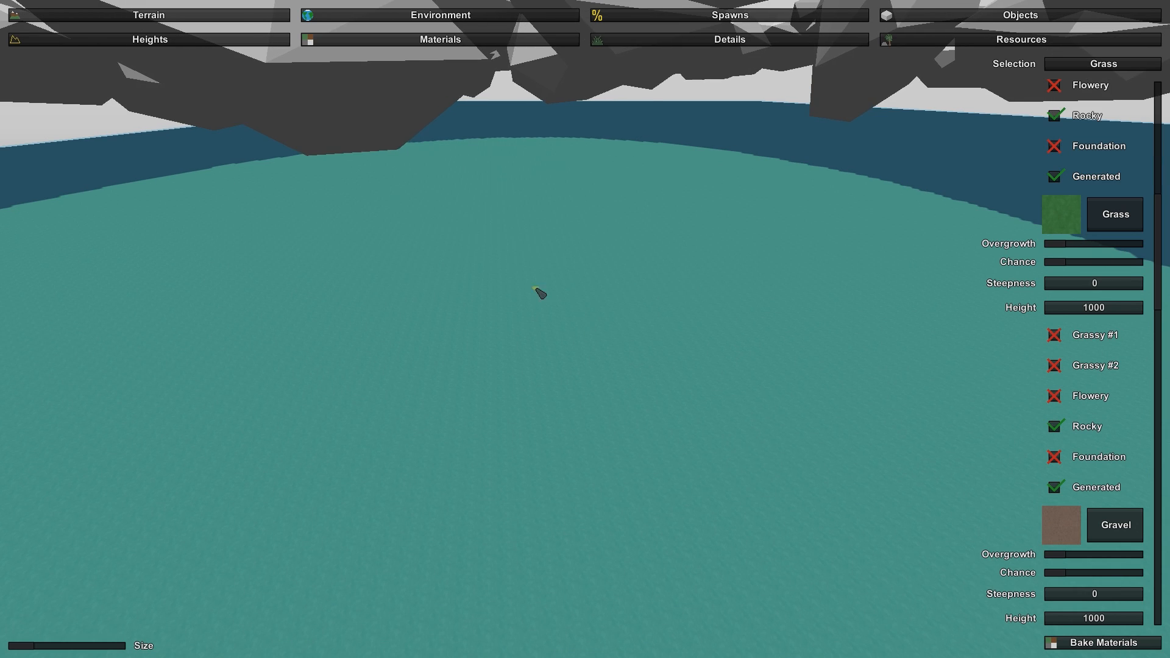
- Set the terrain height value to 17, enlarge the height brush to maximum and level the grass area above sea level
click(182, 45)
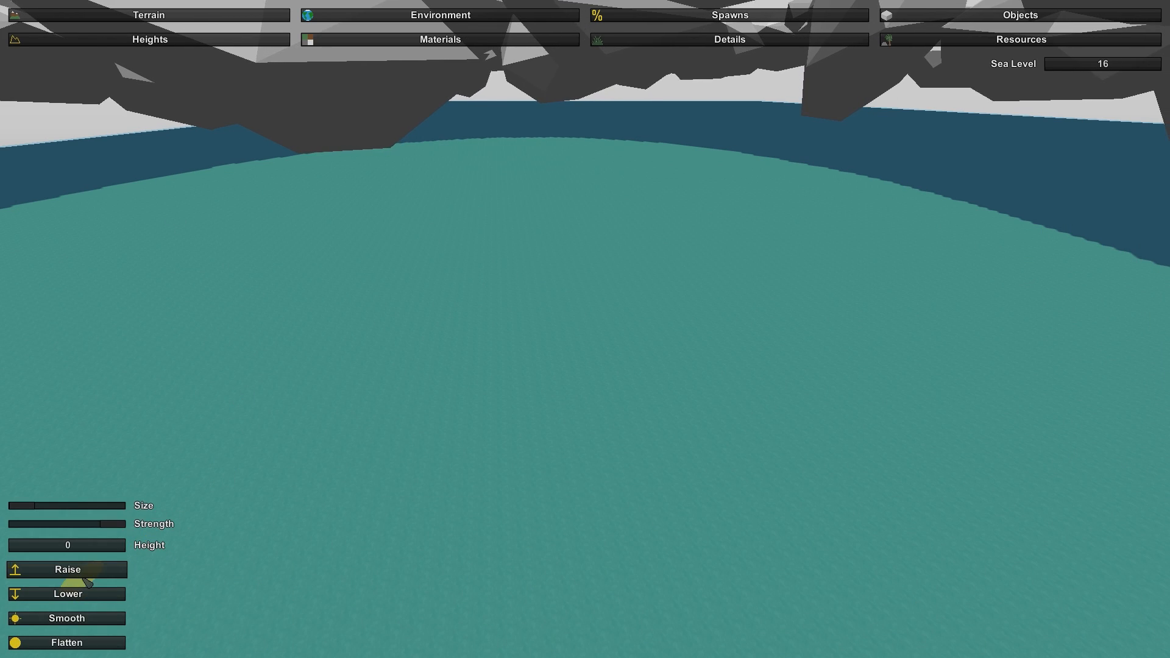
click(116, 546)
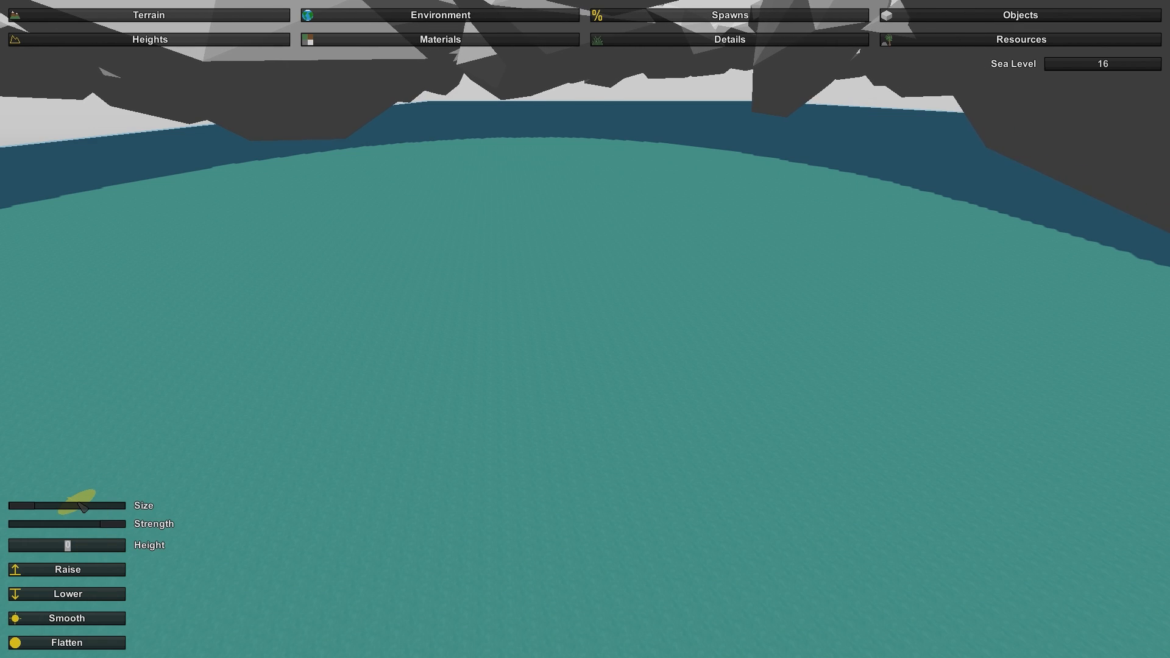
text(17)
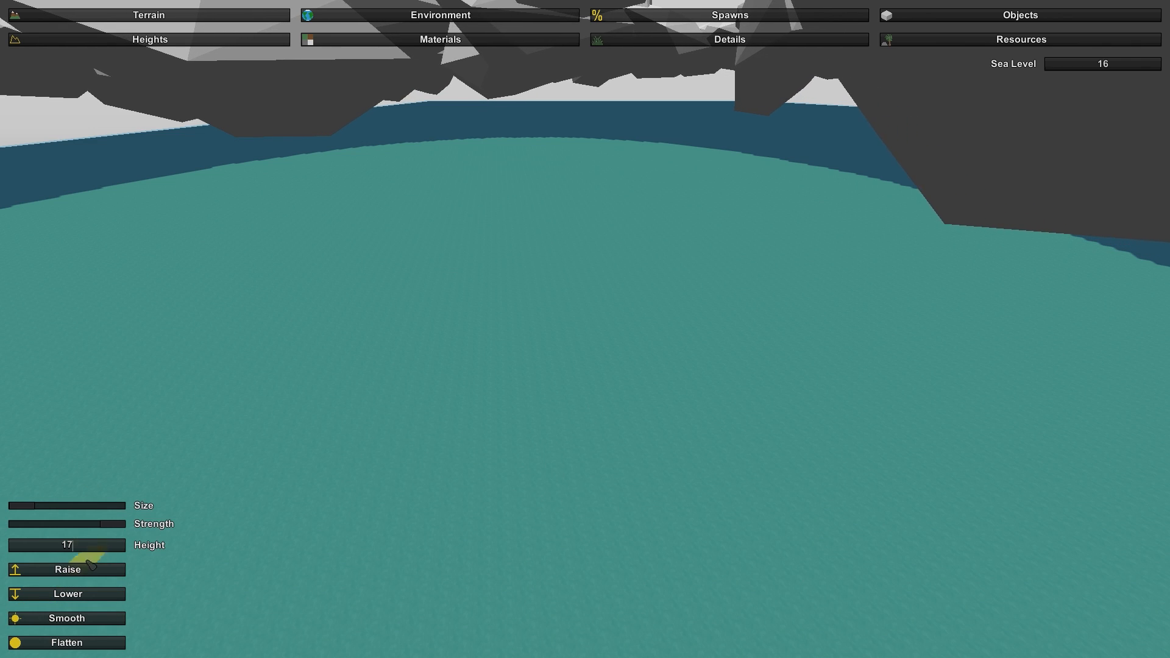
drag(35, 512, 101, 507)
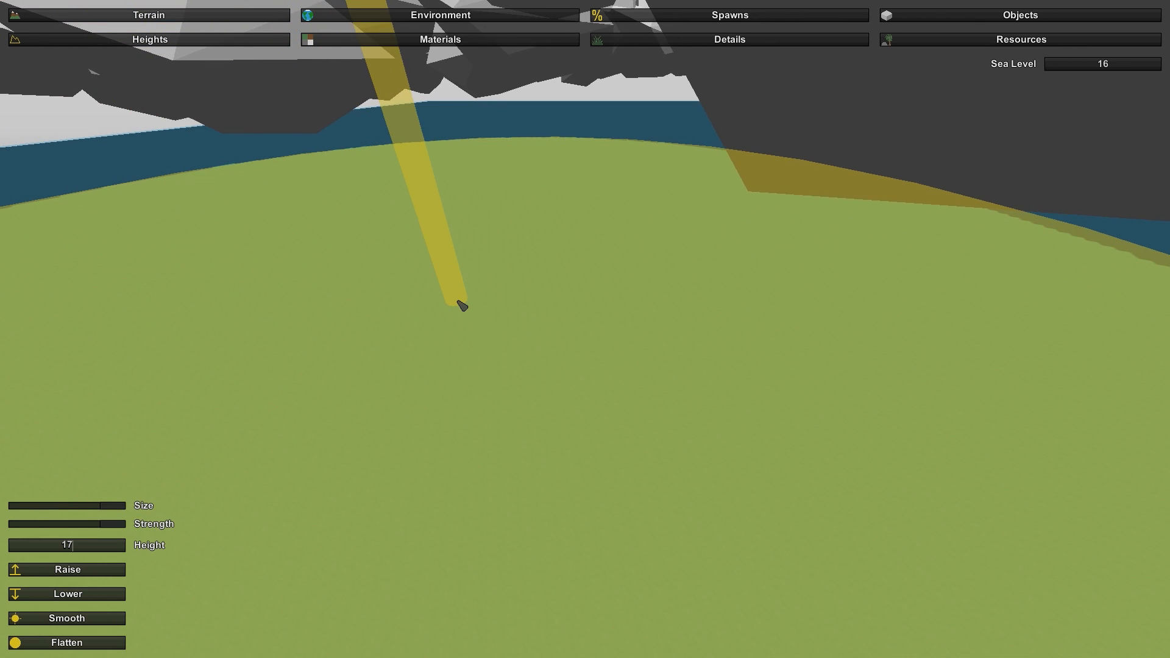
mouse_move(459, 303)
right_down()
mouse_move(438, 326)
mouse_move(268, 359)
mouse_move(305, 342)
mouse_move(454, 318)
right_up()
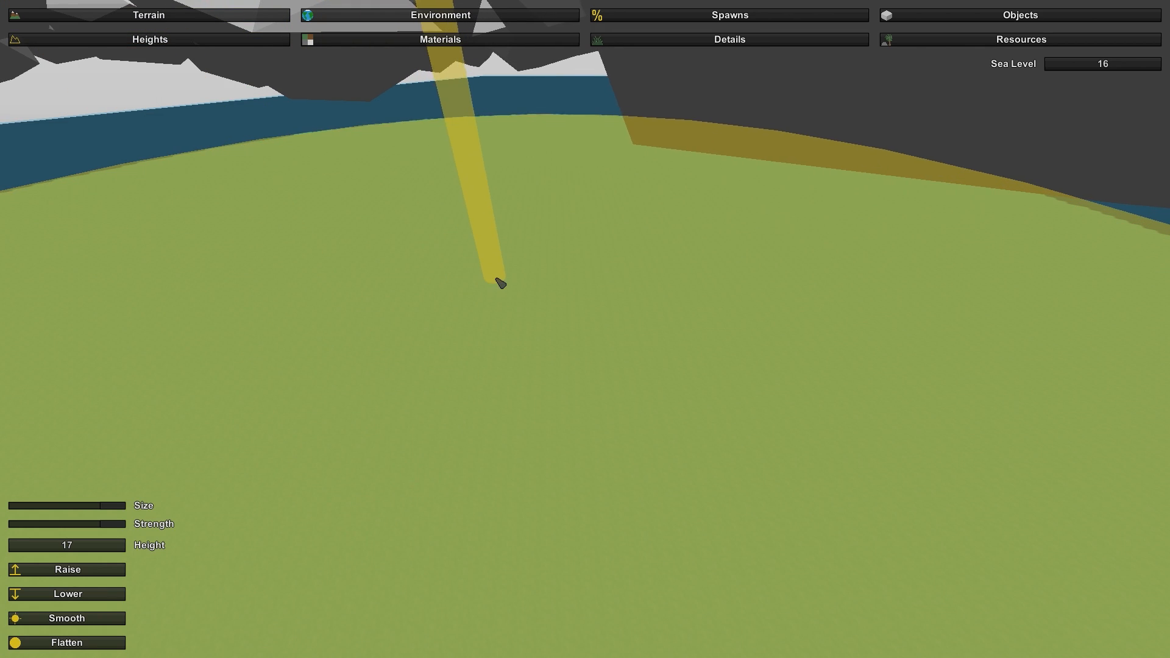
click(513, 246)
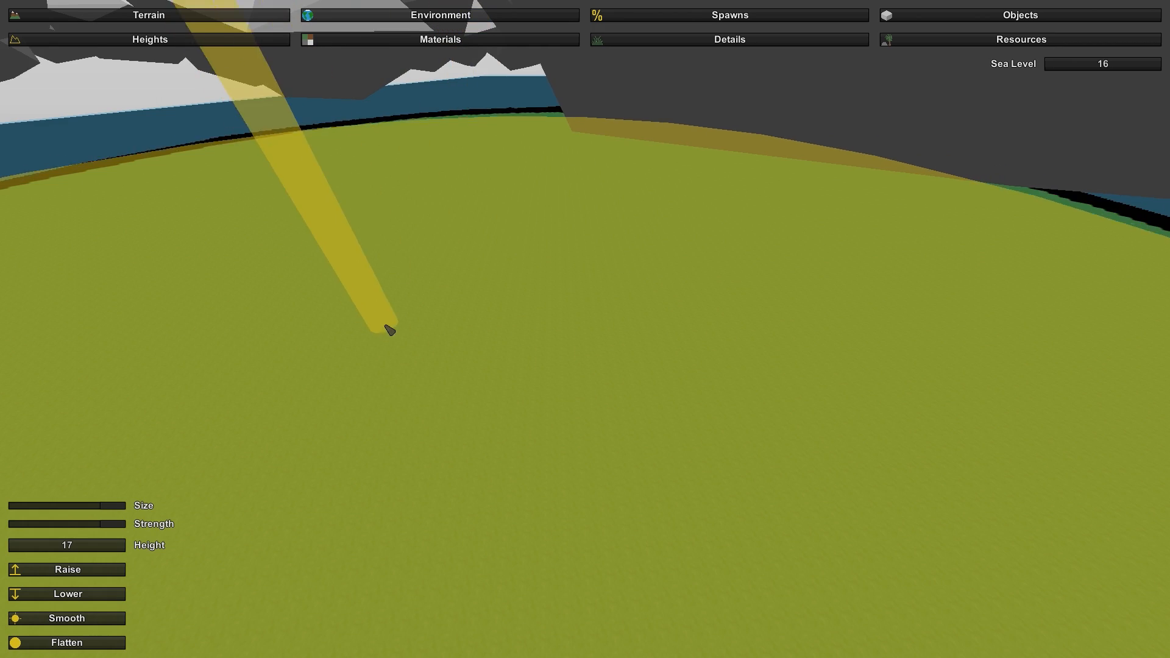
- Look over the raised grass platform from above and from another side
mouse_move(386, 327)
right_down()
mouse_move(243, 354)
mouse_move(213, 299)
right_up()
mouse_move(1003, 475)
right_down()
mouse_move(1060, 478)
mouse_move(1134, 579)
mouse_move(1140, 536)
mouse_move(1143, 548)
right_up()
key(w)
mouse_move(683, 353)
right_down()
mouse_move(692, 232)
mouse_move(690, 305)
mouse_move(719, 300)
mouse_move(798, 244)
mouse_move(817, 259)
mouse_move(786, 353)
right_up()
key(s)
key(s)
key(d)
right_drag(585, 329, 567, 329)
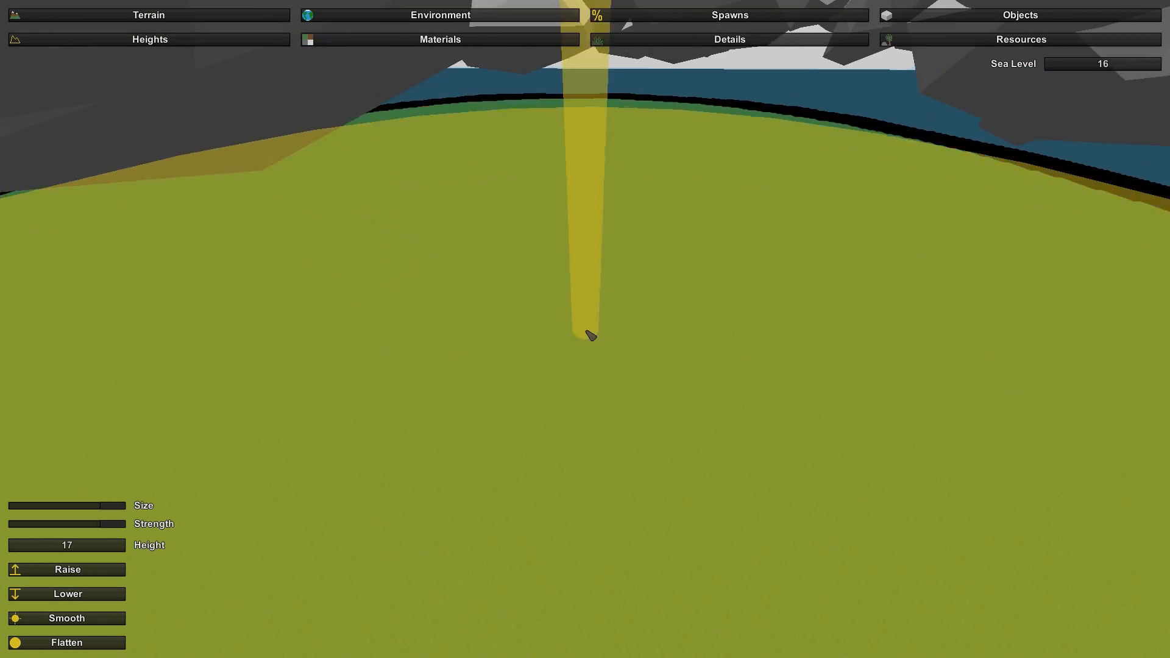
- Choose Flatten for the height brush, reduce the brush to a small size and inspect the raised island's edges
click(68, 640)
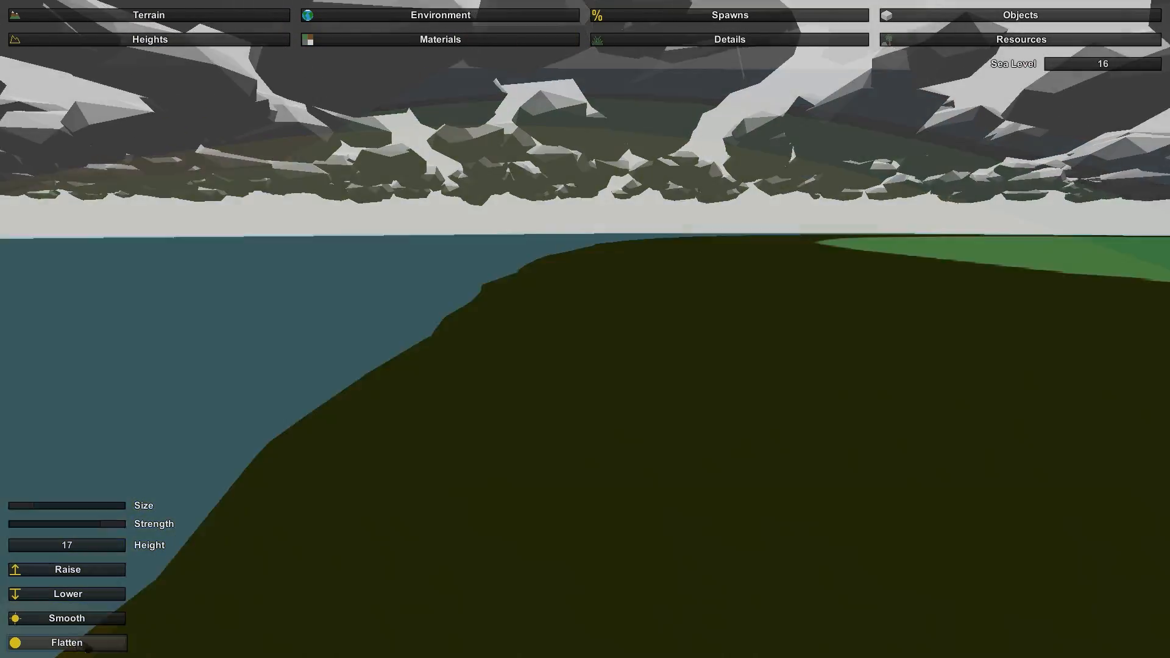
key(a)
right_drag(585, 329, 688, 314)
key(w)
key(w)
right_drag(585, 329, 556, 271)
key(w)
drag(585, 329, 584, 330)
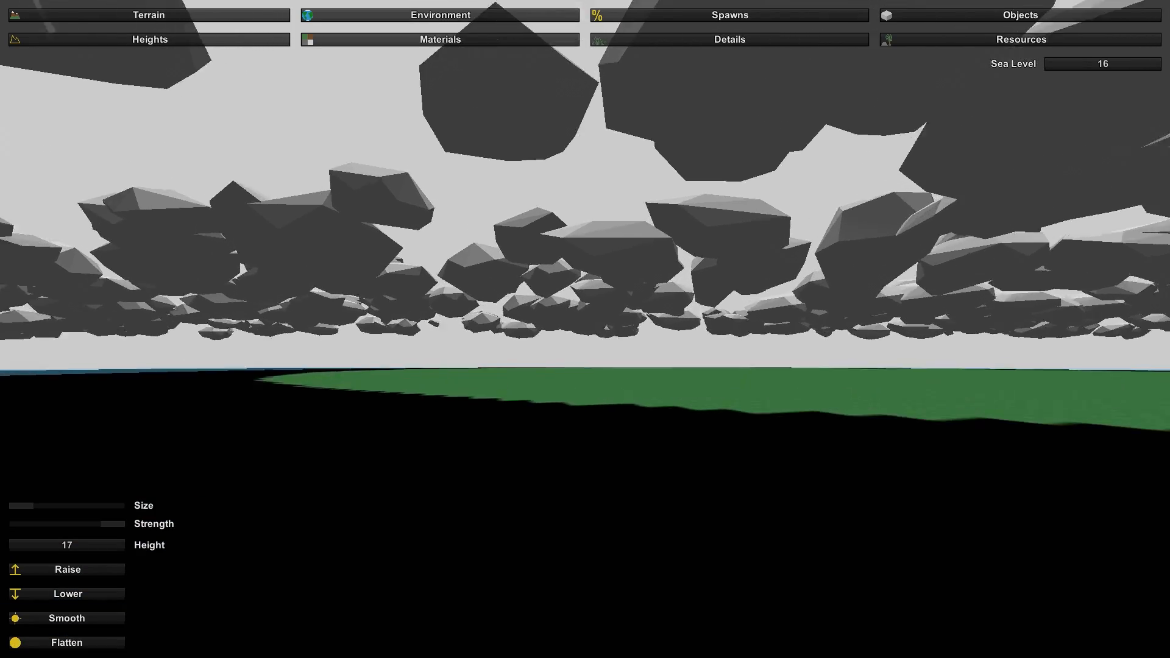
mouse_move(585, 329)
right_down()
mouse_move(563, 379)
mouse_move(558, 336)
mouse_move(725, 302)
mouse_move(583, 365)
mouse_move(581, 383)
right_up()
key(s)
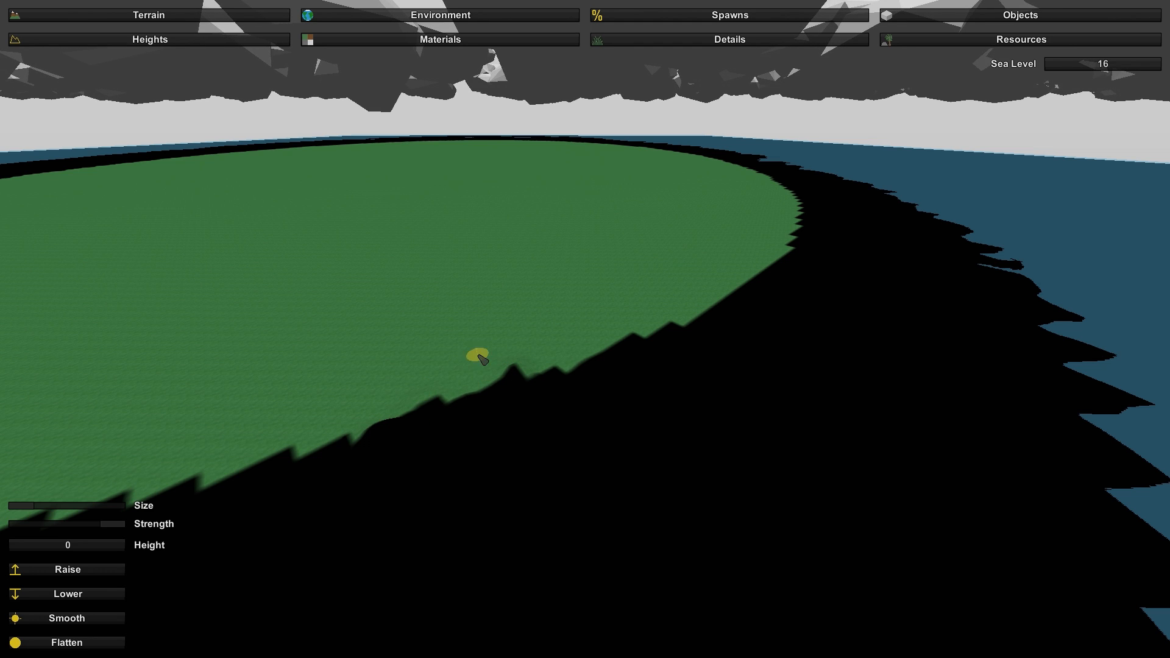
- Set the terrain height value to 17 and smooth down the tall spike and the bumps along the grass edge
key(w)
mouse_move(438, 434)
right_down()
mouse_move(555, 494)
mouse_move(731, 518)
mouse_move(853, 445)
mouse_move(926, 431)
right_up()
key(w)
key(d)
key(s)
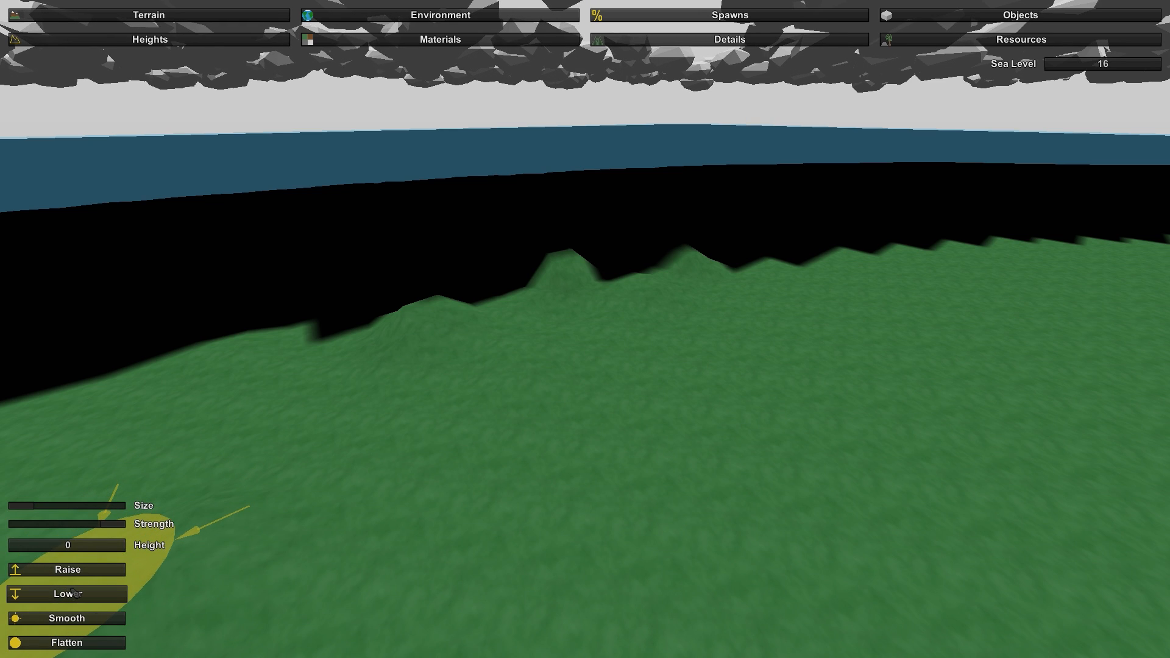
click(68, 547)
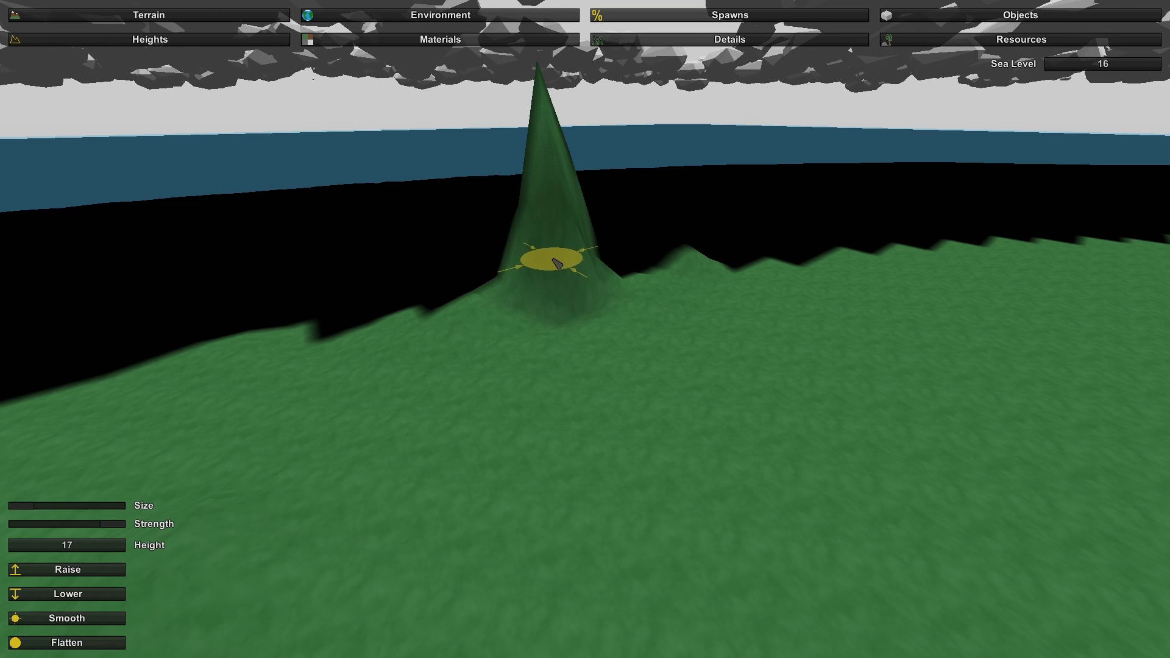
drag(557, 263, 559, 154)
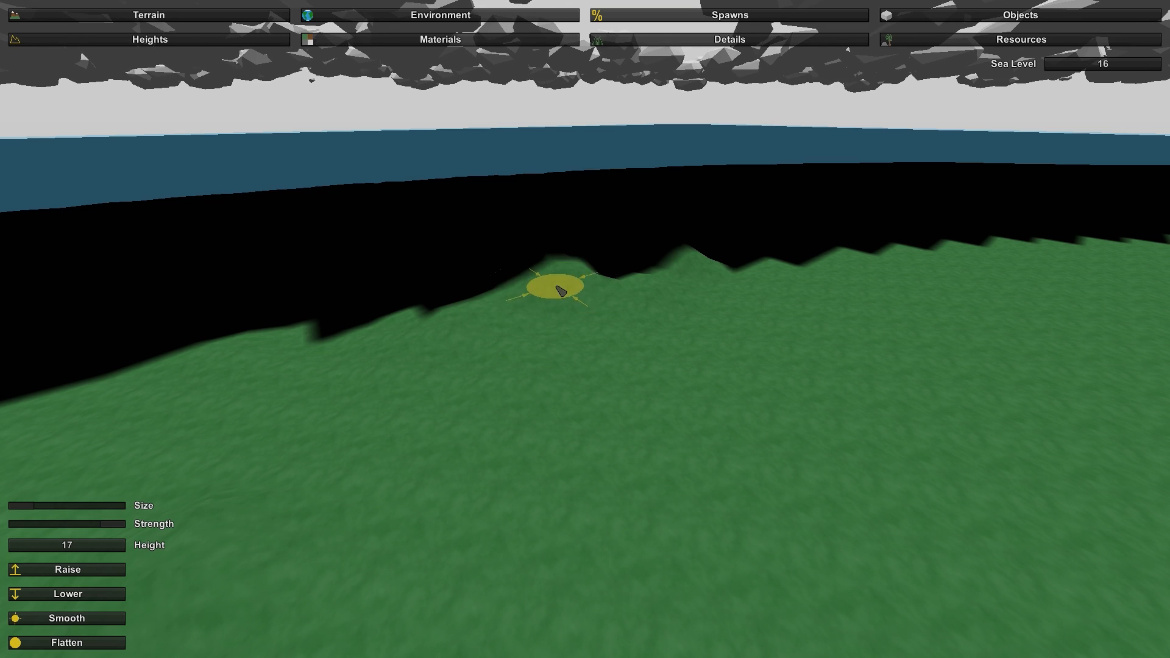
key(w)
mouse_move(559, 278)
right_down()
mouse_move(664, 229)
mouse_move(603, 231)
right_up()
right_drag(586, 329, 583, 330)
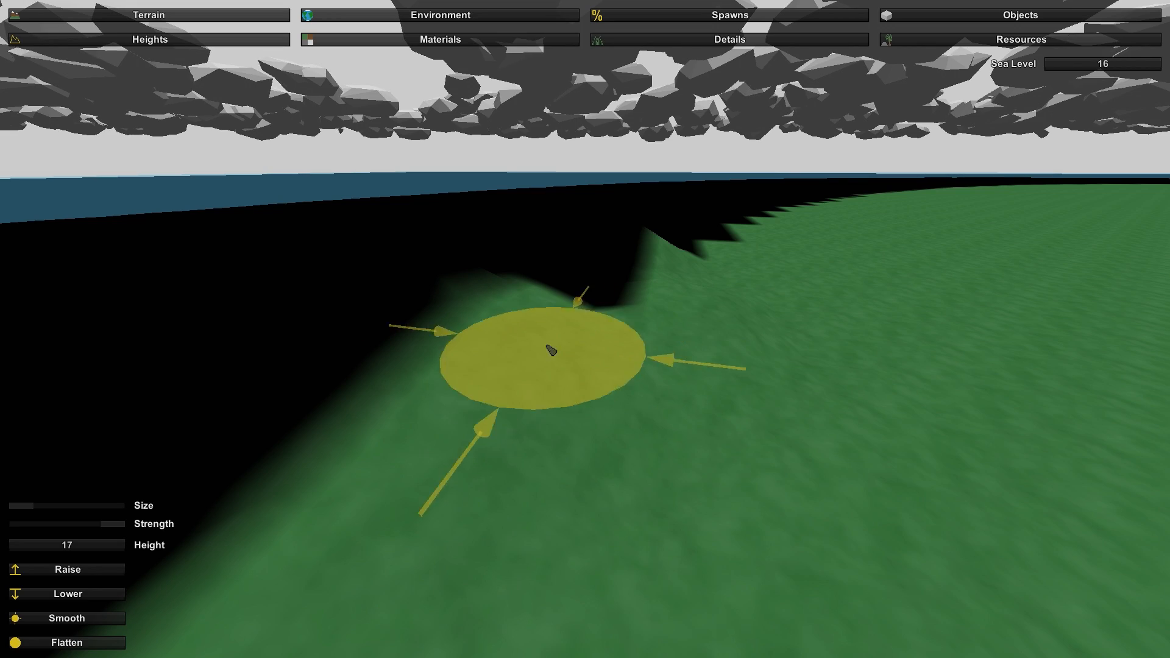
- Raise a small test mound on the grass near the shore, then enlarge the height brush and remove the mound
key(s)
right_drag(822, 360, 951, 381)
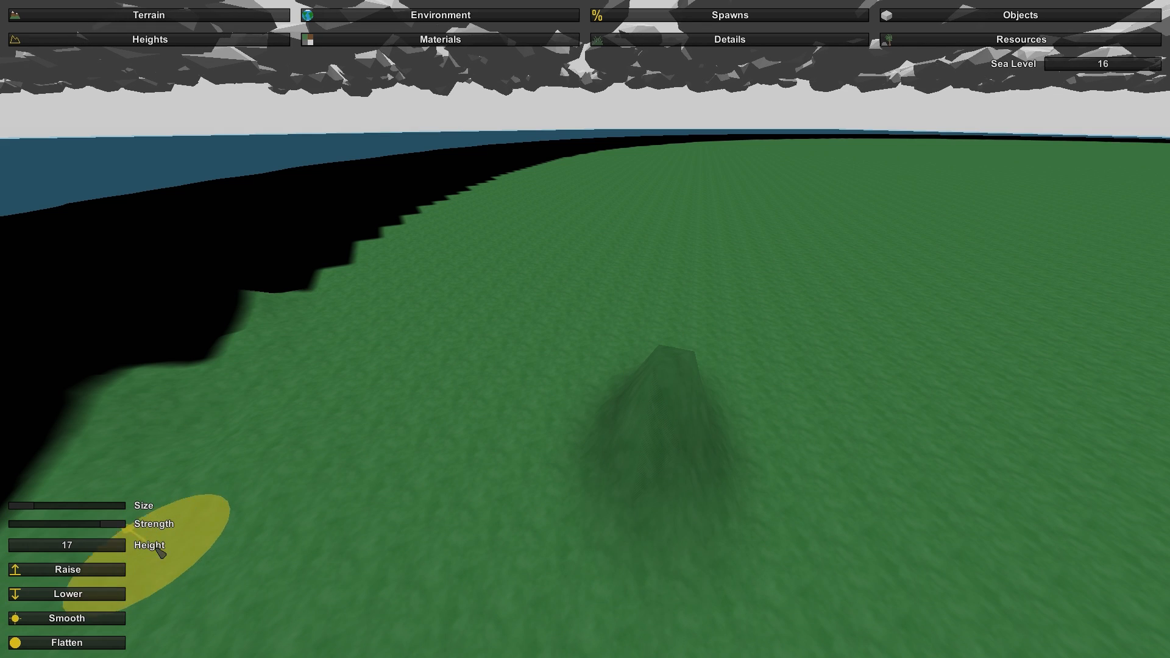
click(42, 507)
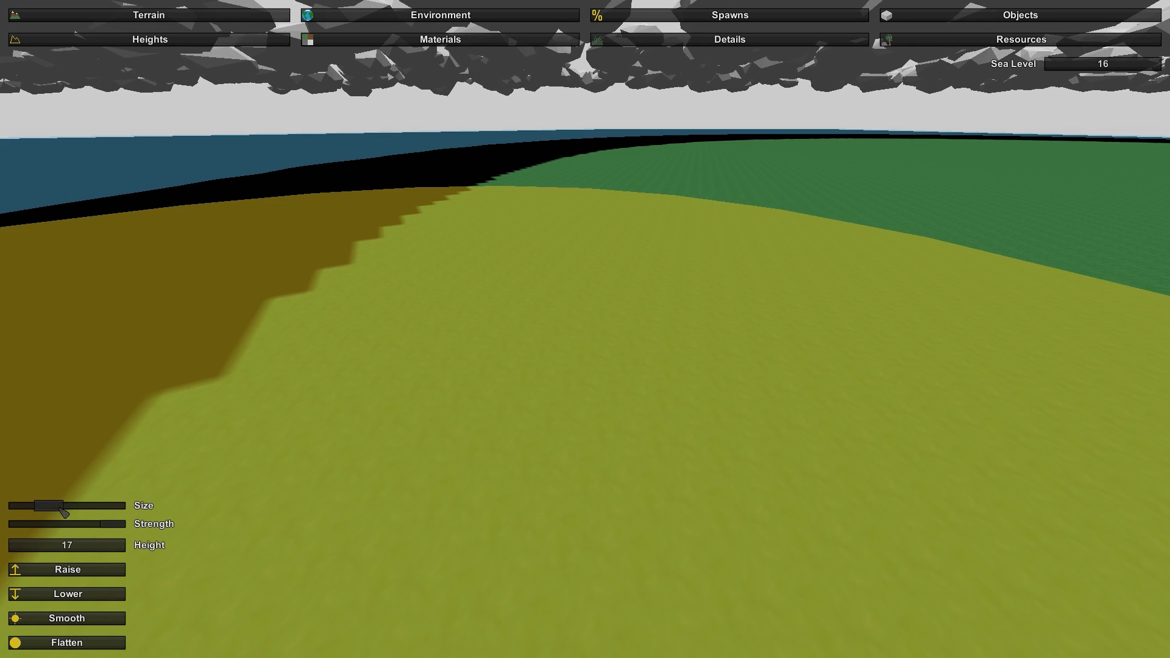
drag(41, 508, 20, 513)
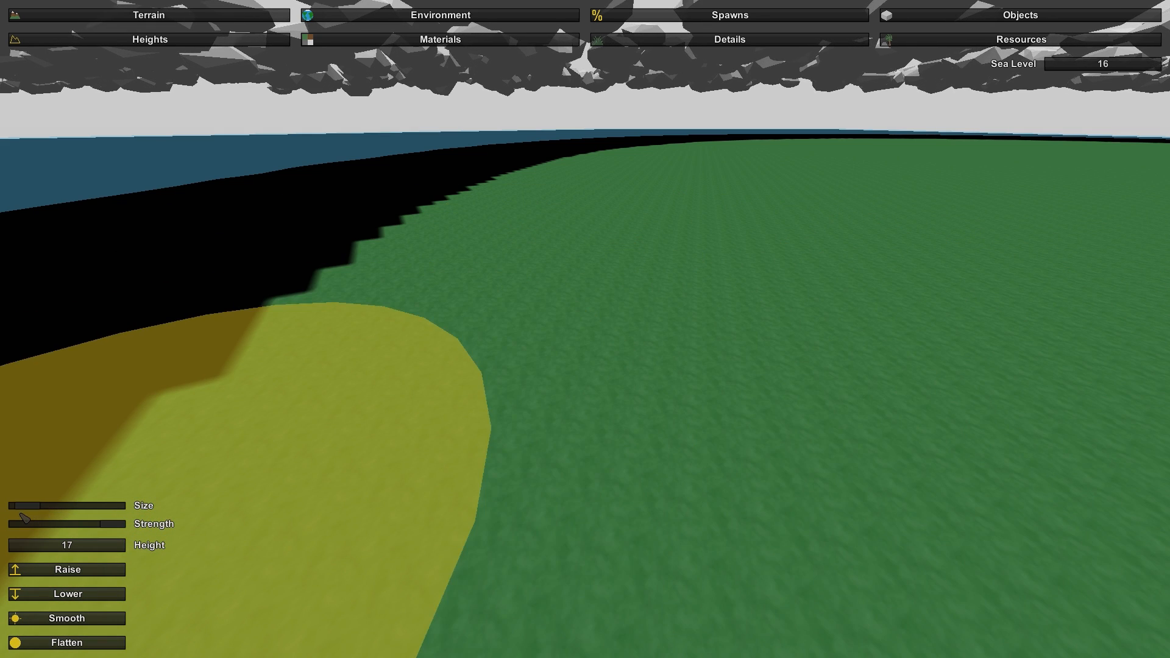
mouse_move(536, 470)
right_down()
mouse_move(543, 567)
mouse_move(540, 519)
right_up()
- Raise a tall test spike on the grass with a small brush, then enlarge the brush and clear the spike
right_drag(585, 329, 469, 200)
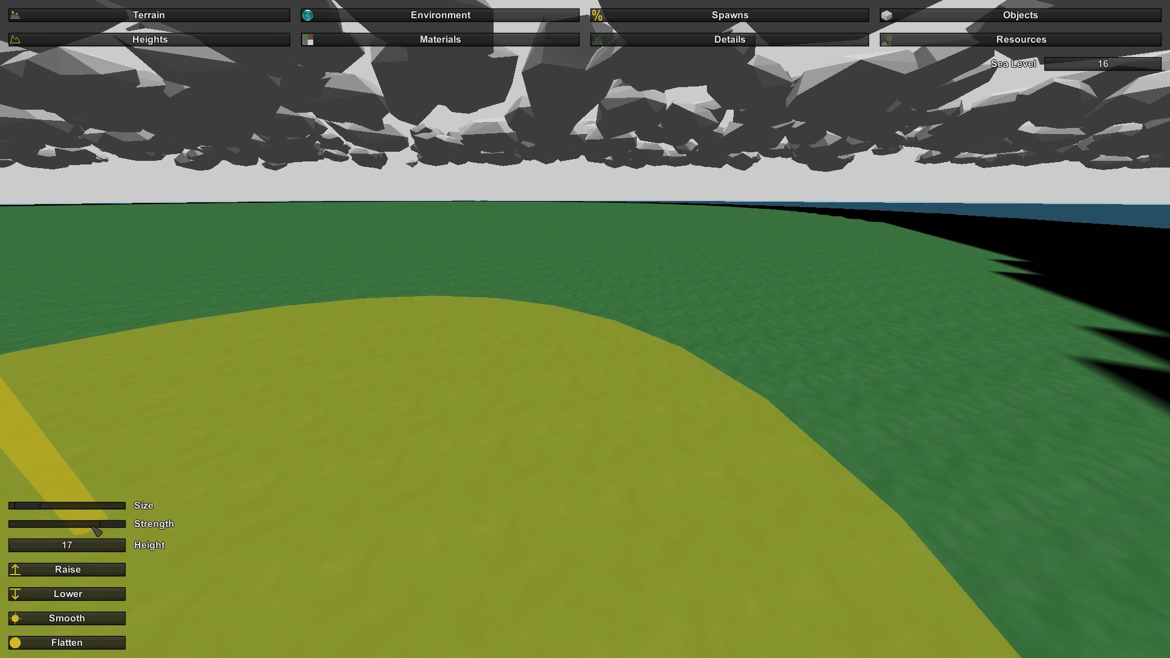
drag(39, 506, 34, 507)
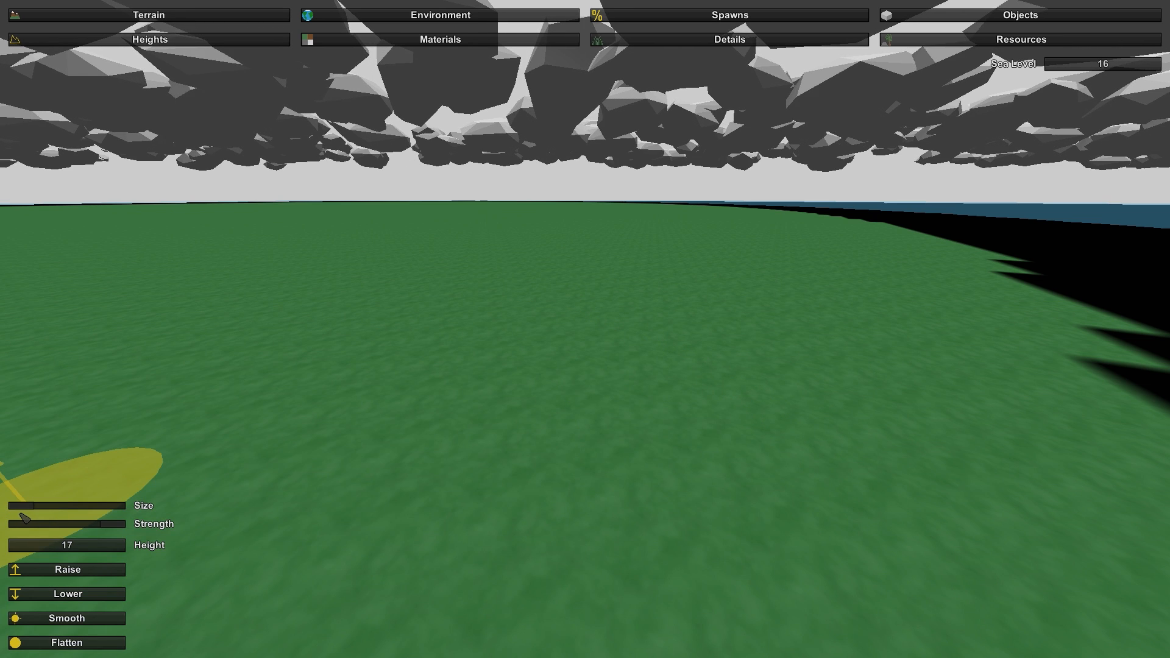
drag(606, 370, 614, 372)
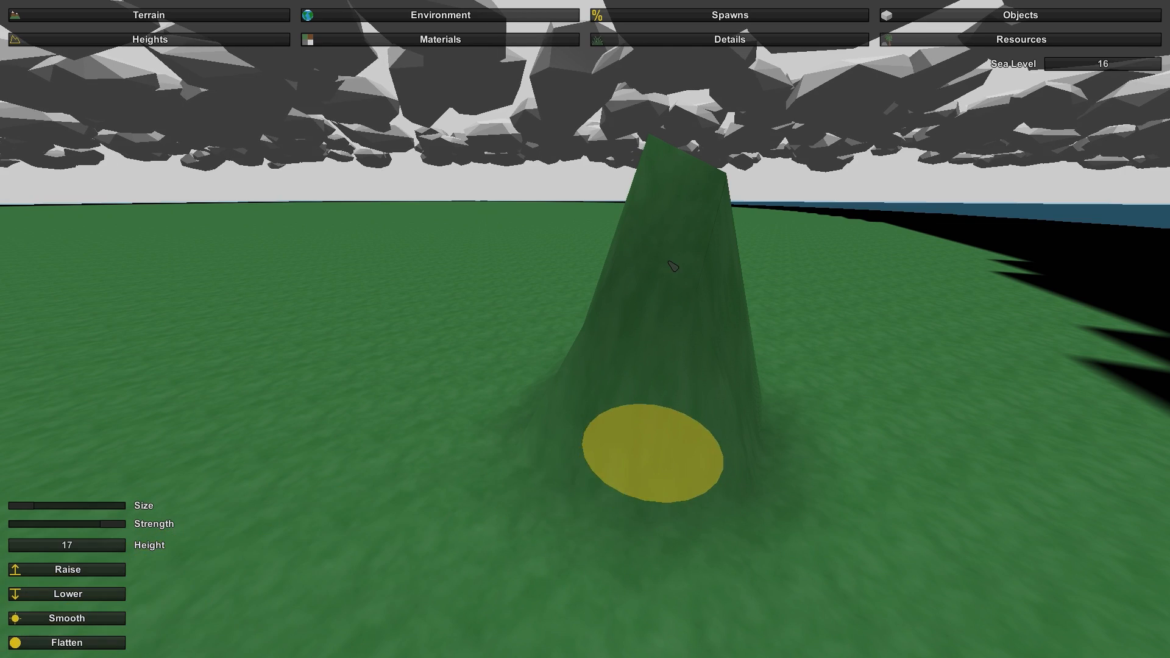
drag(33, 506, 42, 506)
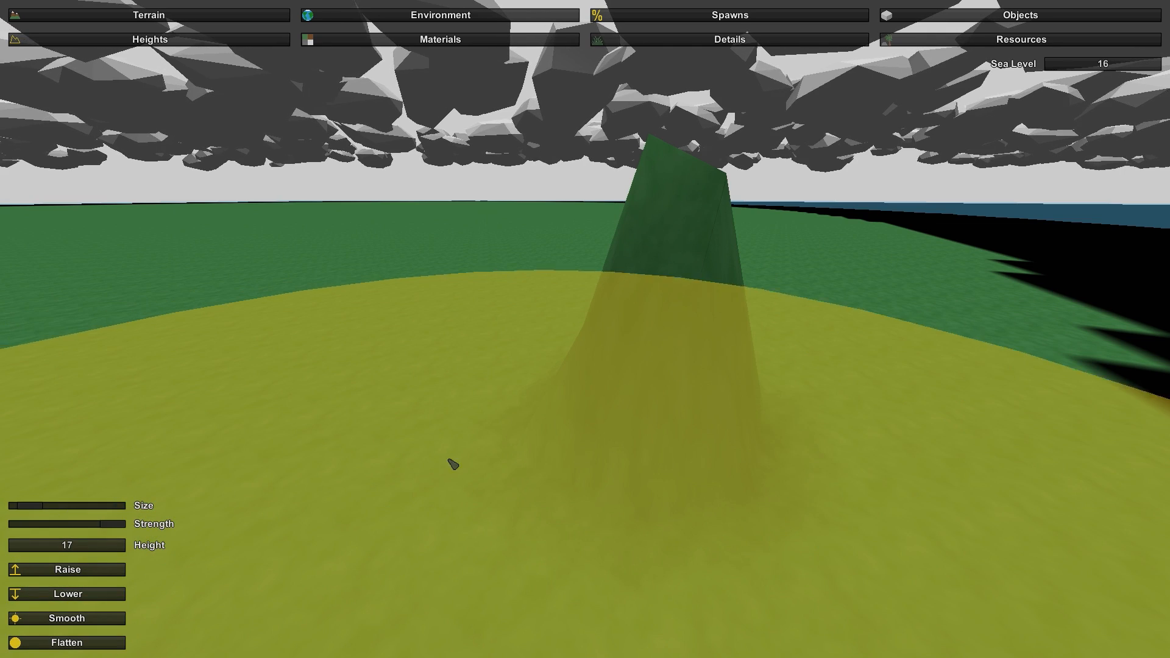
key(ctrl+z)
right_drag(533, 370, 682, 390)
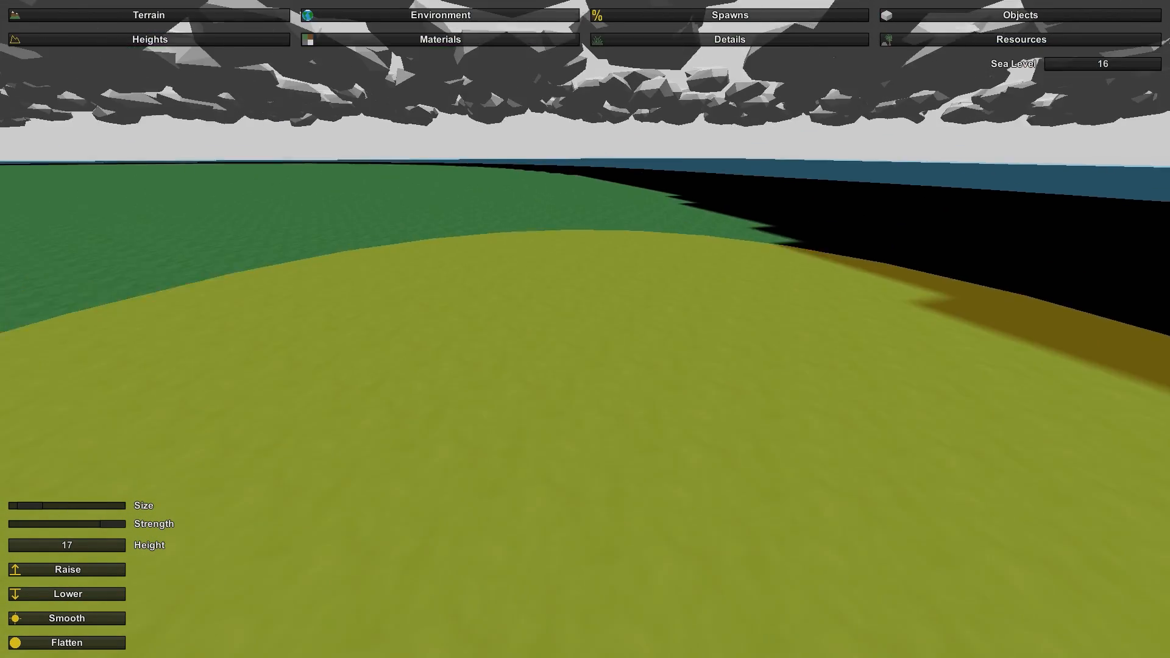
- Set the terrain height value to 0, choose Lower and sink the first section of the black outer shore below the water
key(s)
mouse_move(585, 330)
right_down()
mouse_move(743, 293)
mouse_move(747, 317)
right_up()
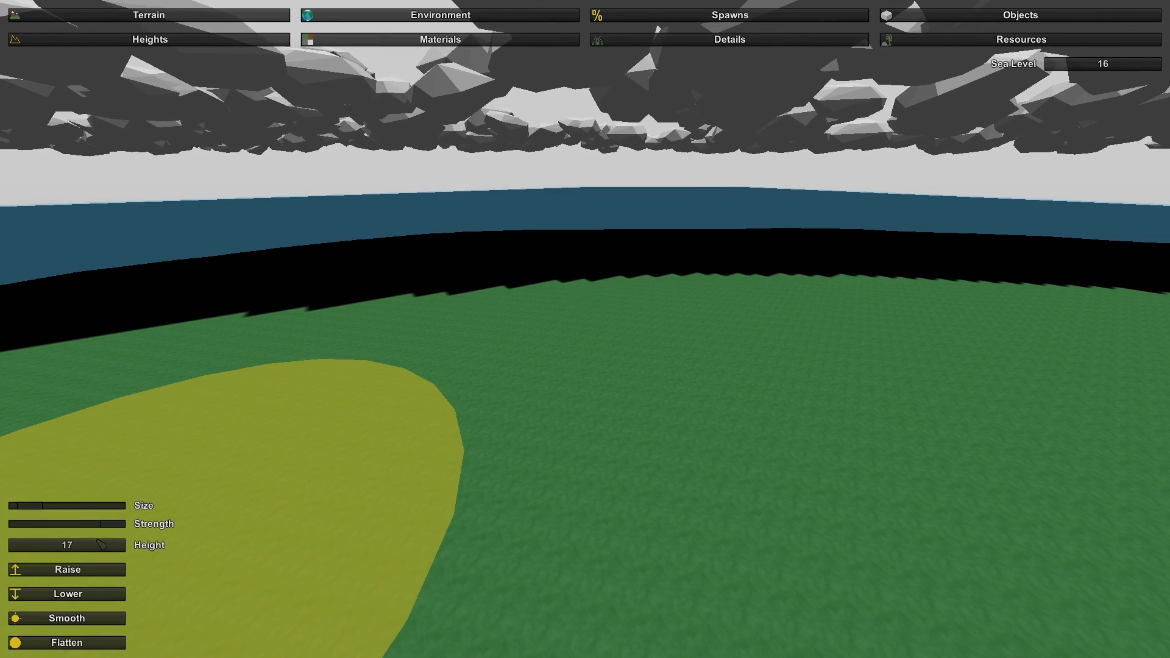
text(0)
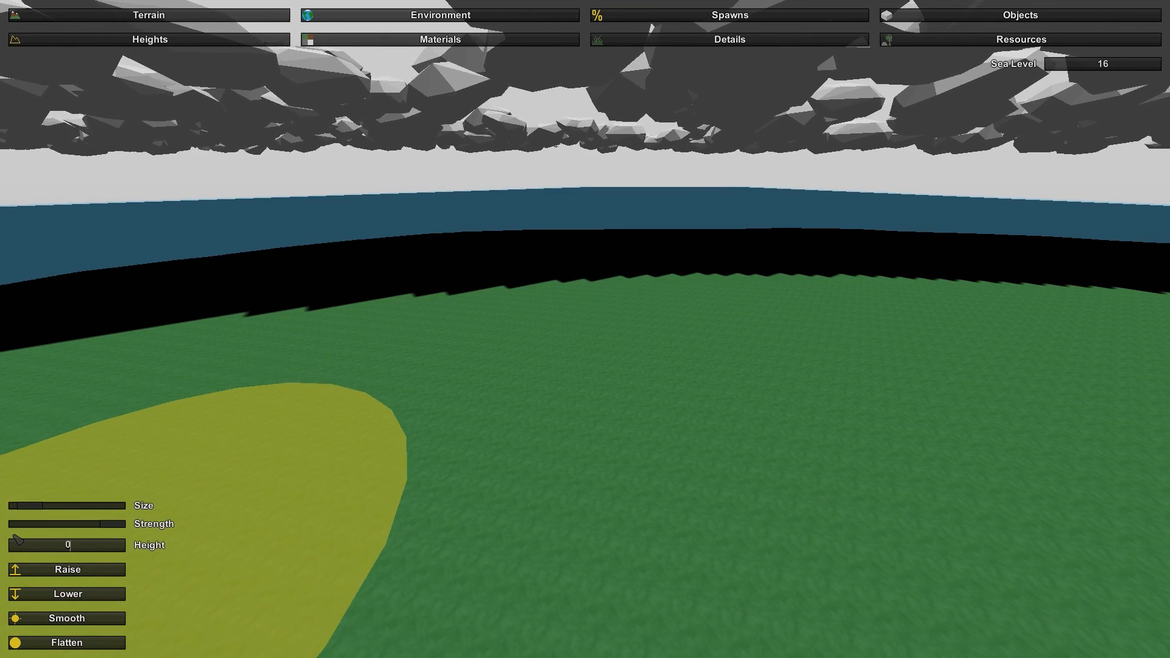
mouse_move(124, 461)
right_down()
mouse_move(305, 323)
mouse_move(451, 317)
mouse_move(537, 387)
mouse_move(539, 436)
mouse_move(586, 457)
mouse_move(592, 442)
mouse_move(536, 435)
mouse_move(489, 481)
right_up()
key(d)
key(d)
key(d)
key(a)
key(s)
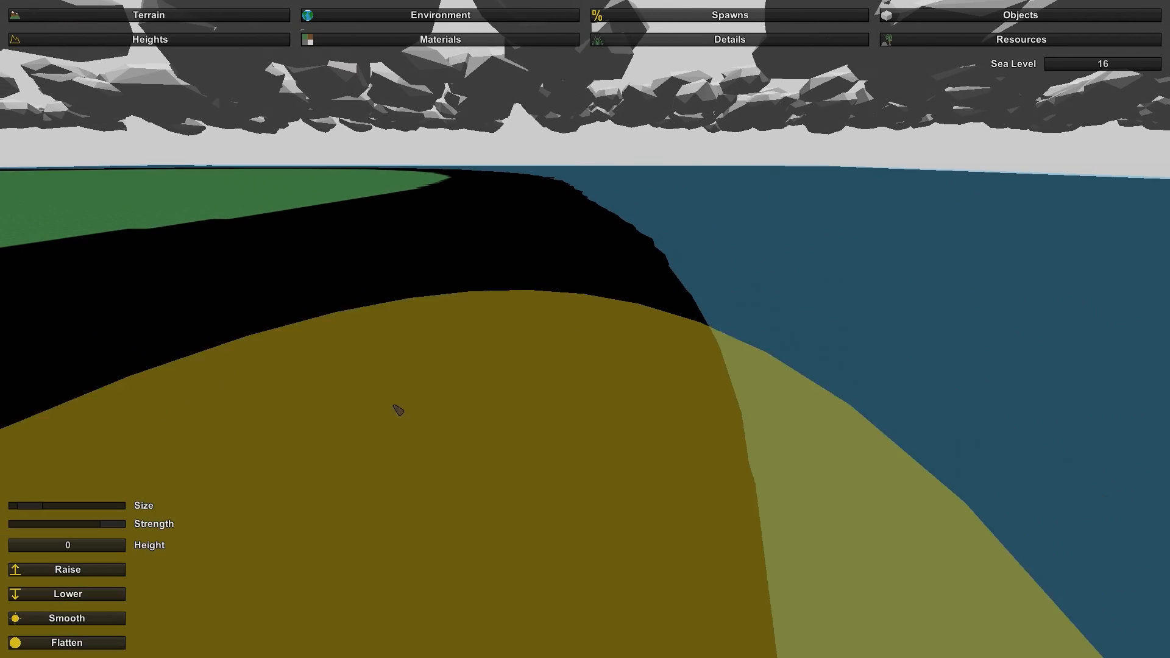
click(94, 595)
mouse_move(500, 373)
mouse_down()
mouse_move(523, 358)
mouse_move(462, 292)
mouse_up()
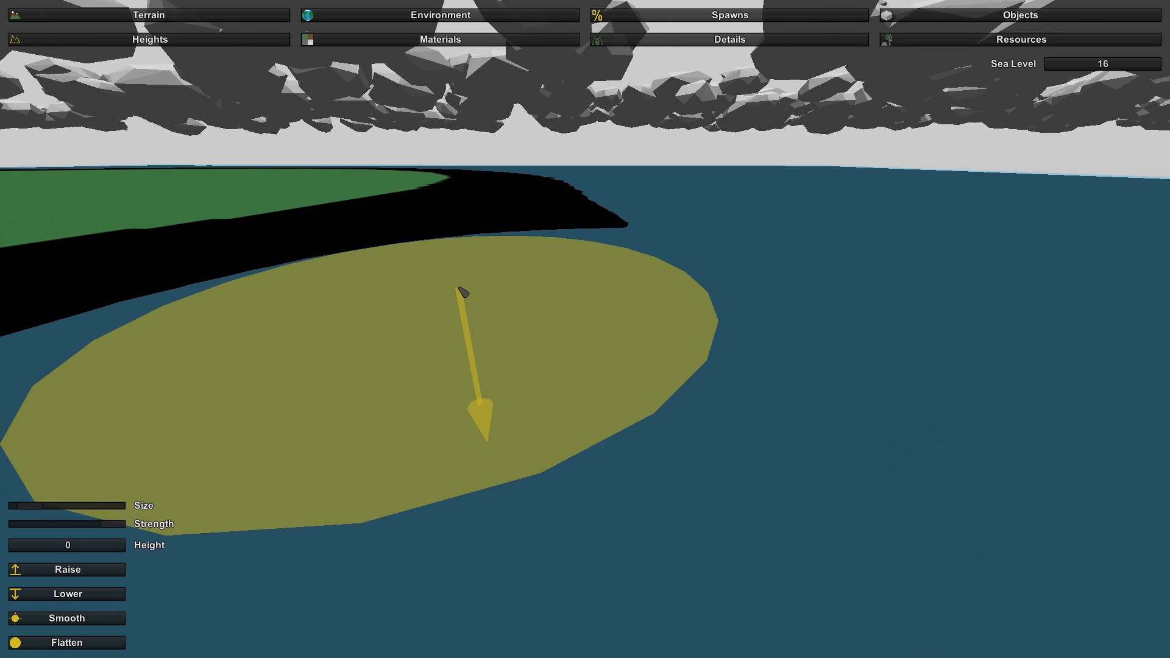
mouse_move(462, 293)
right_down()
mouse_move(396, 345)
mouse_move(344, 308)
right_up()
- Continue lowering the black strip along the island's shore until the grass edge slopes directly into the sea
key(s)
key(s)
right_drag(585, 329, 634, 327)
mouse_move(585, 329)
mouse_down()
mouse_move(624, 306)
mouse_move(463, 343)
mouse_move(178, 327)
mouse_move(47, 305)
mouse_move(362, 285)
mouse_move(601, 248)
mouse_move(441, 266)
mouse_move(609, 234)
mouse_move(455, 255)
mouse_move(609, 237)
mouse_up()
key(e)
key(w)
mouse_move(525, 271)
right_down()
mouse_move(585, 231)
mouse_move(536, 244)
mouse_move(571, 169)
mouse_move(634, 168)
mouse_move(670, 195)
mouse_move(641, 213)
mouse_move(702, 259)
mouse_move(680, 259)
mouse_move(692, 298)
right_up()
key(a)
key(w)
key(s)
key(a)
key(s)
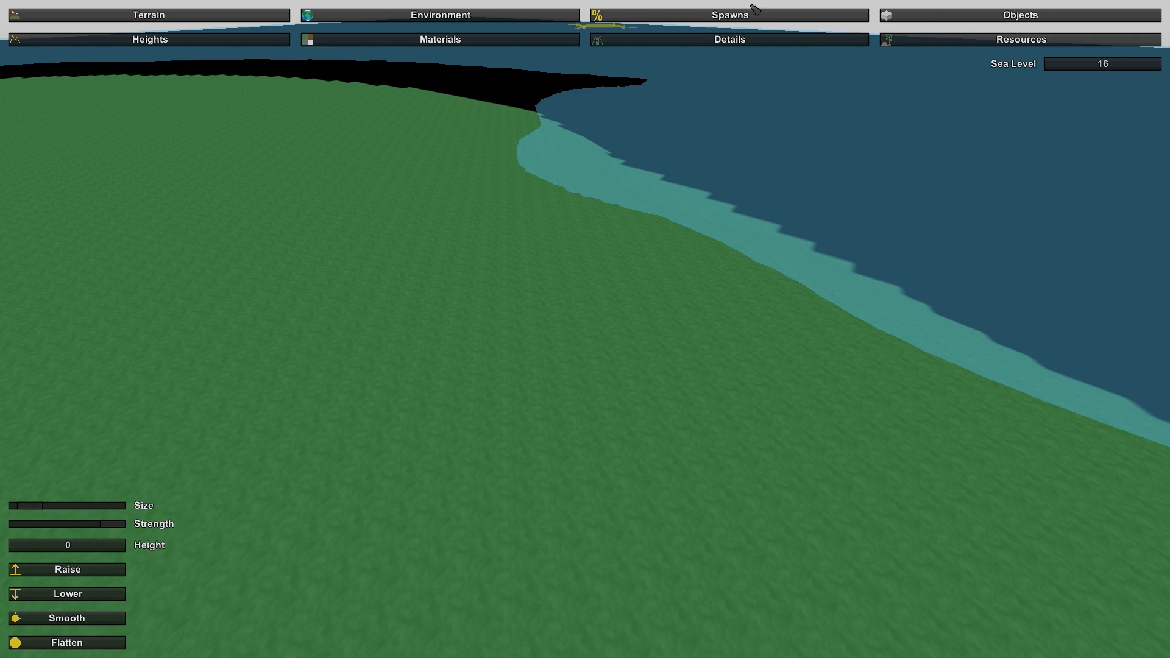
- Open the object editor and browse the small, medium and large object lists
click(963, 19)
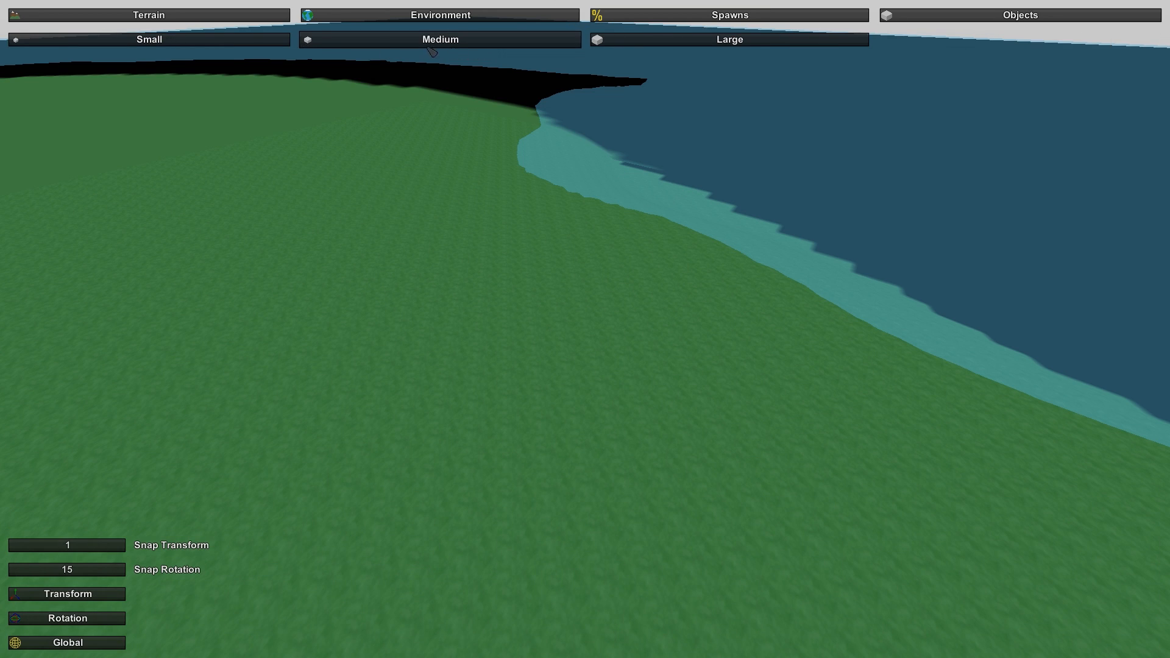
click(232, 41)
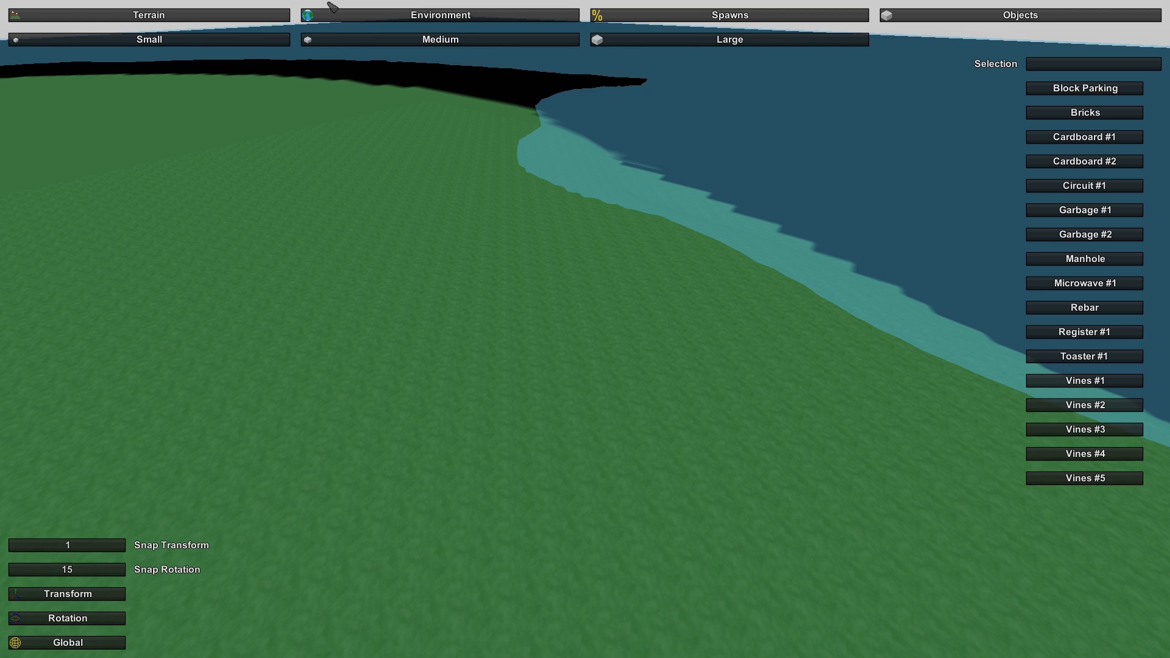
click(433, 41)
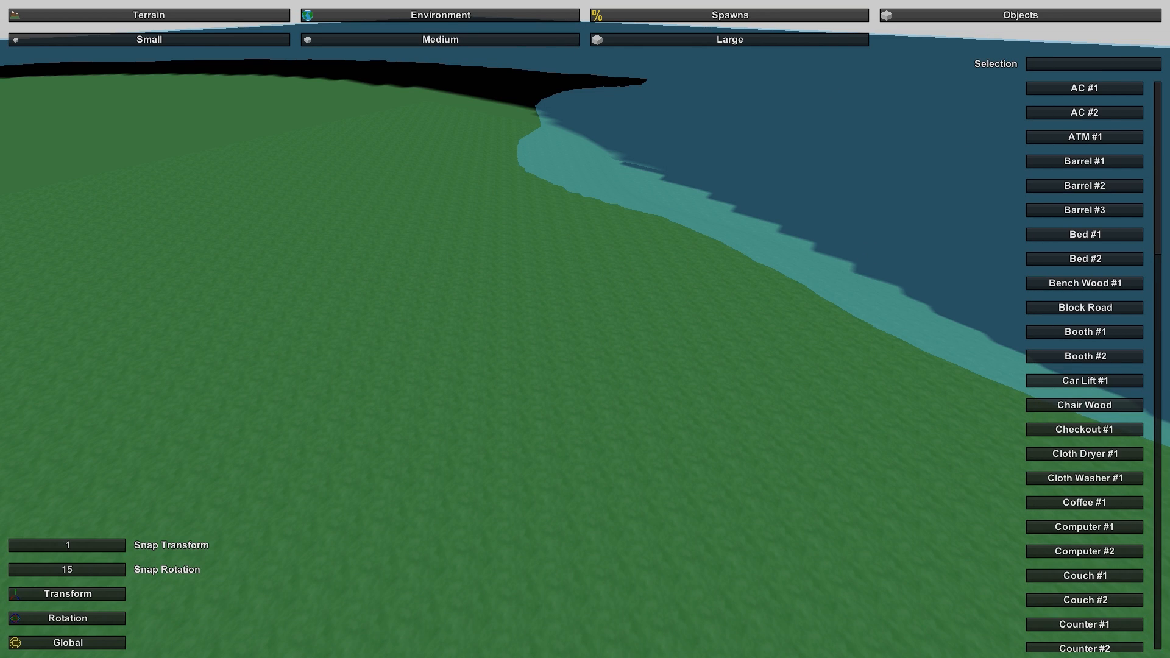
click(697, 41)
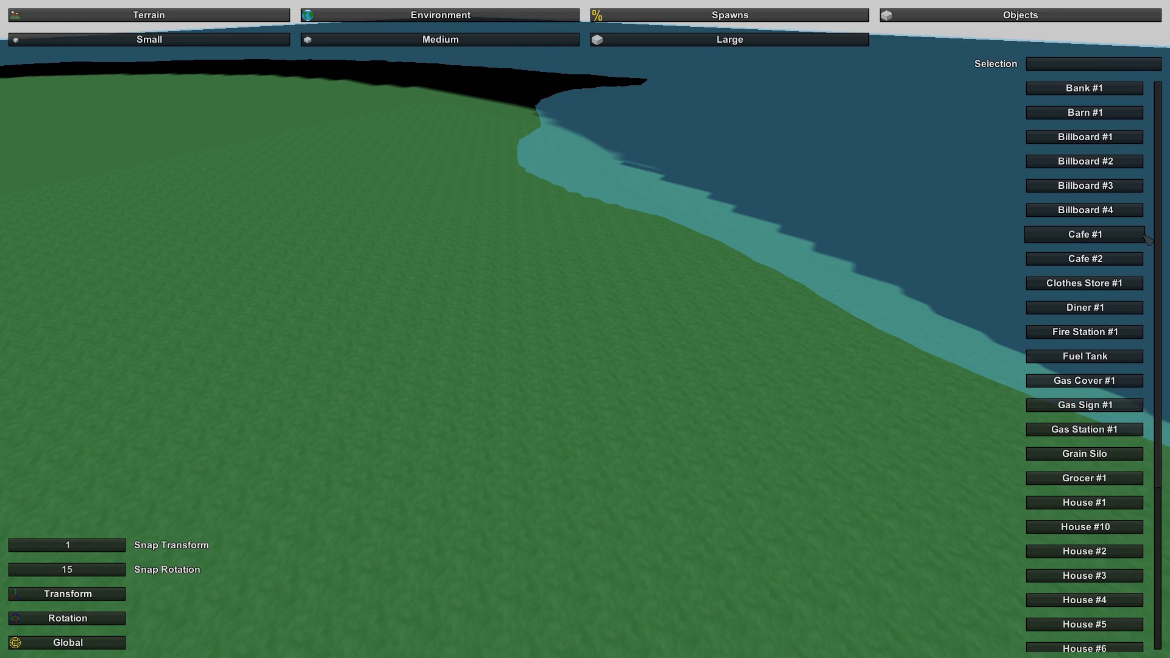
- Place a House #9 on the grass, view it from ground level and delete it
scroll(1081, 512, down, 3)
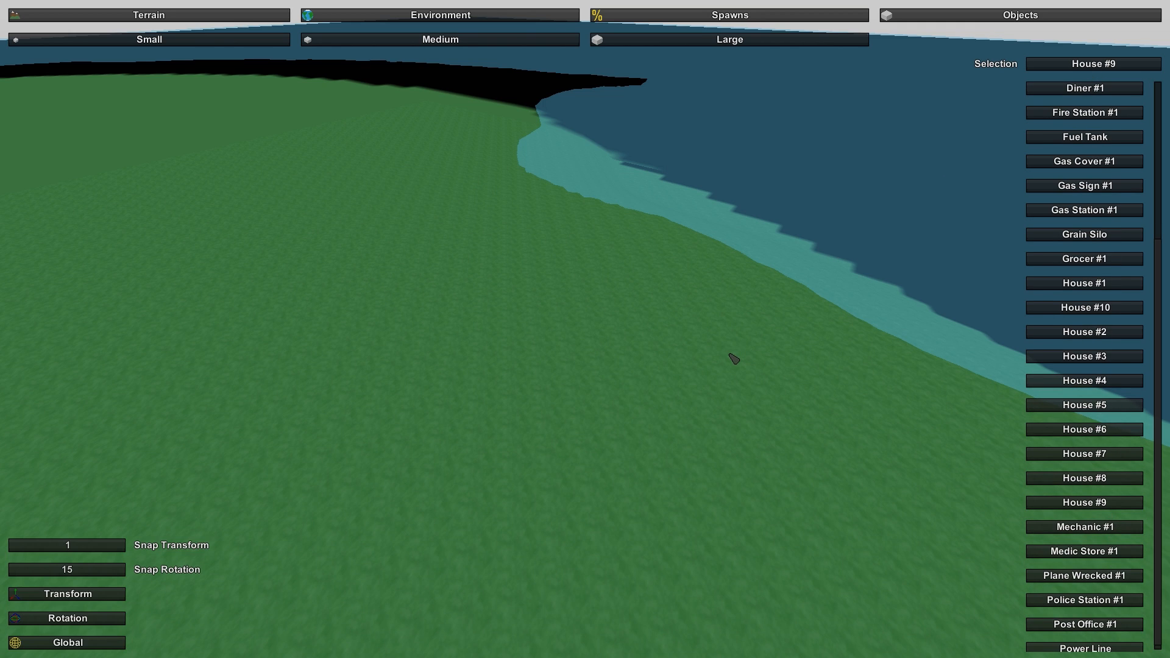
right_drag(754, 365, 1061, 323)
key(a)
key(w)
key(a)
right_drag(585, 329, 854, 267)
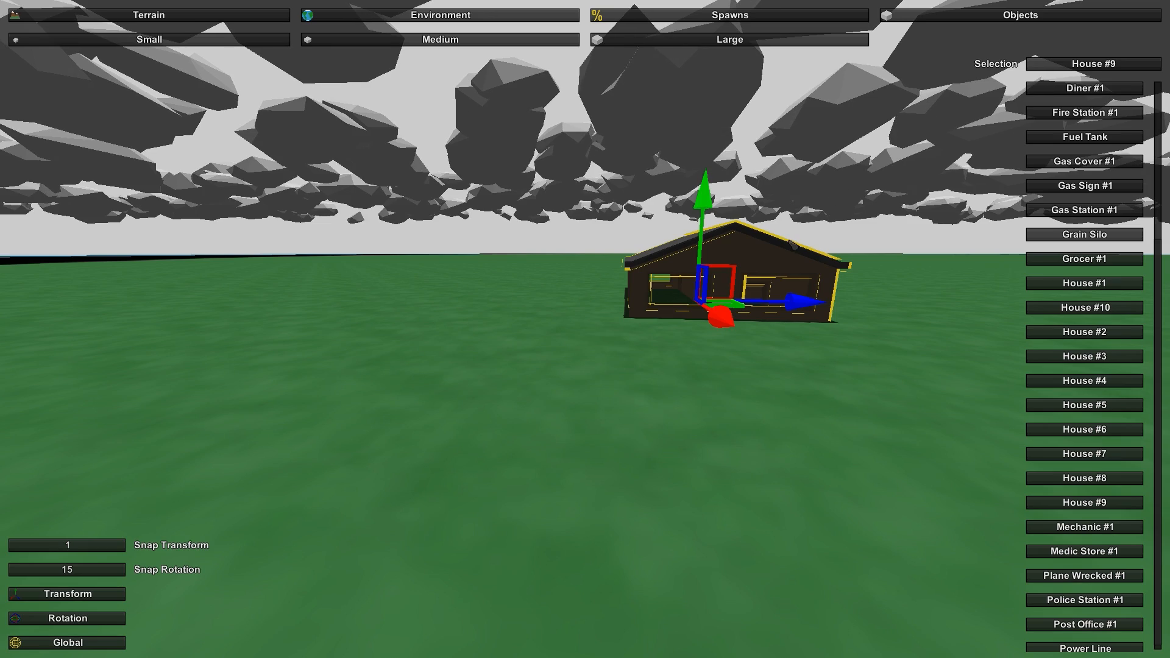
key(Delete)
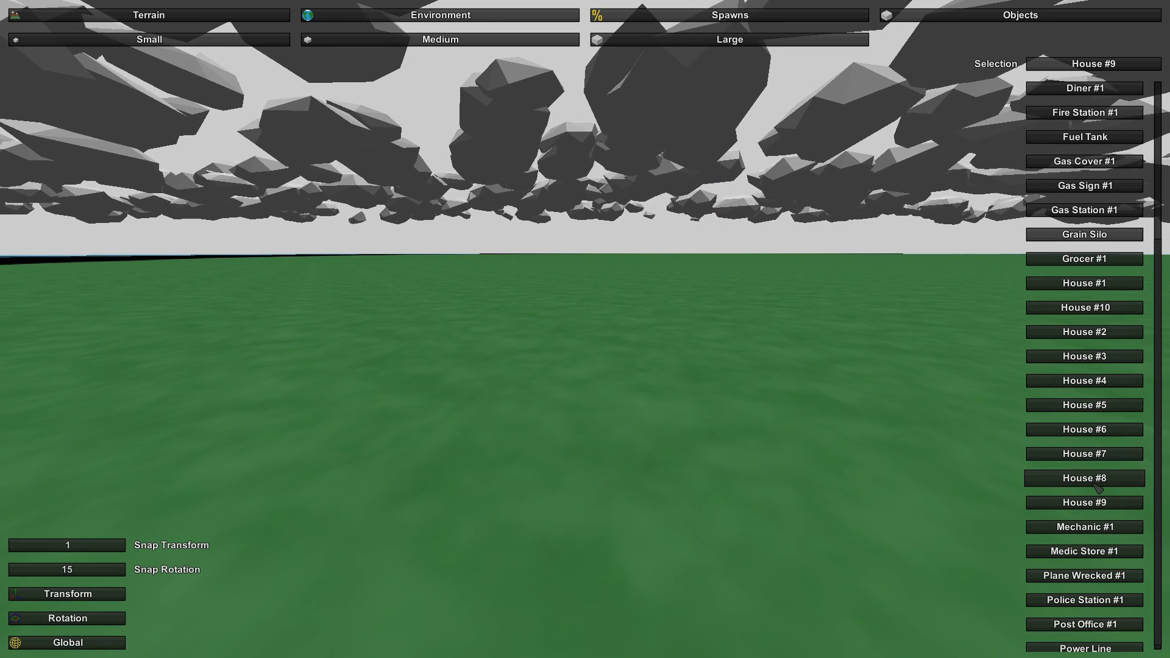
- Place a House #8 on the grass, look it over and delete it
key(e)
key(a)
right_drag(688, 447, 646, 474)
key(s)
key(Delete)
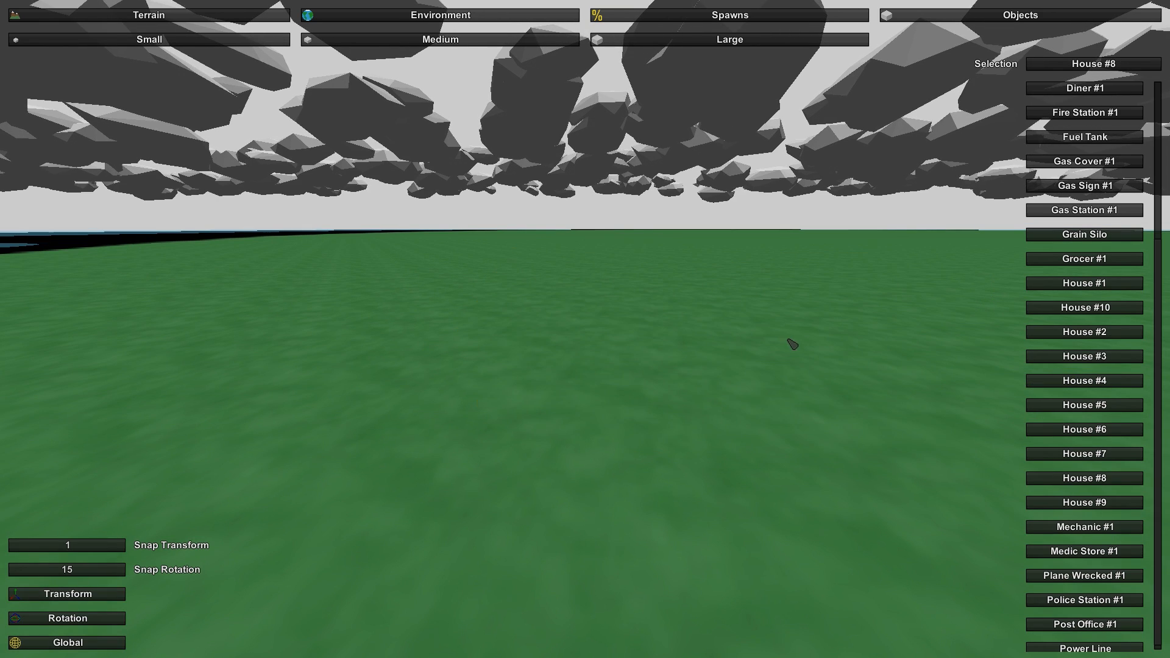
- Place a House #7 and a House #5 on the grass one after the other, deleting each after viewing it
scroll(1072, 618, down, 1)
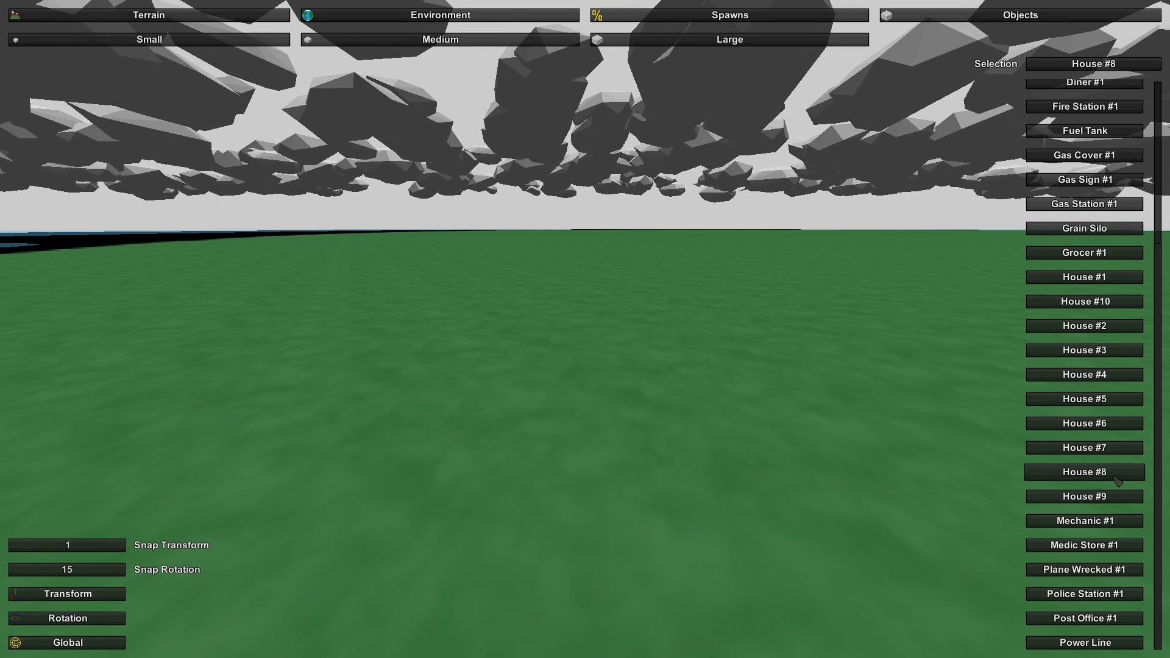
click(704, 394)
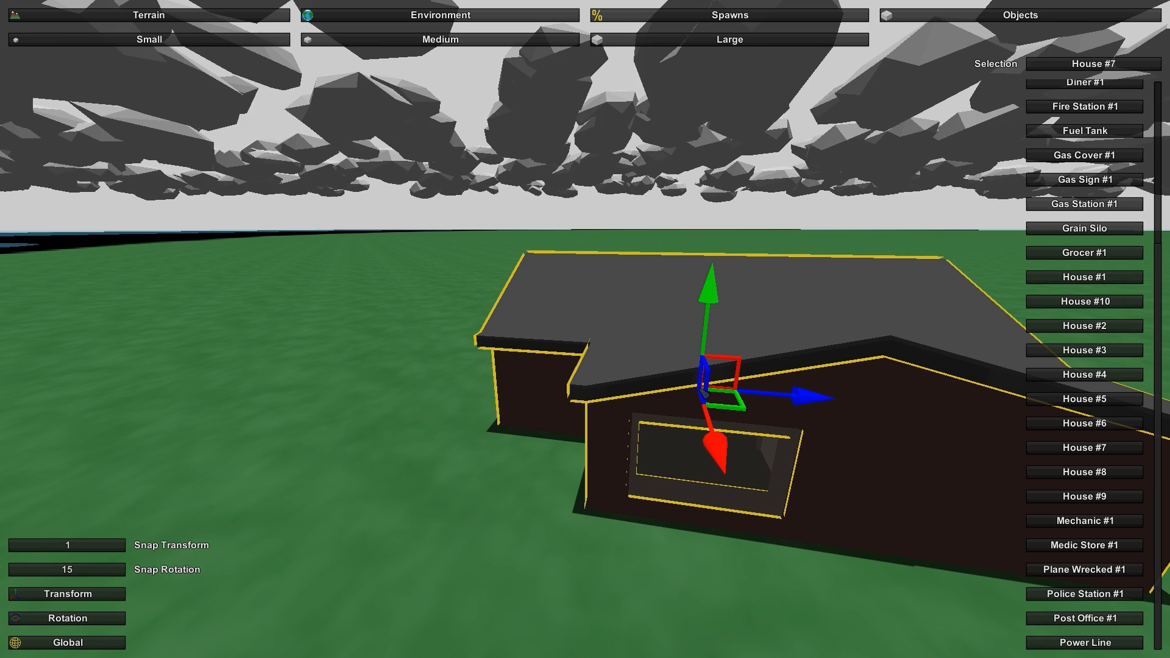
key(Delete)
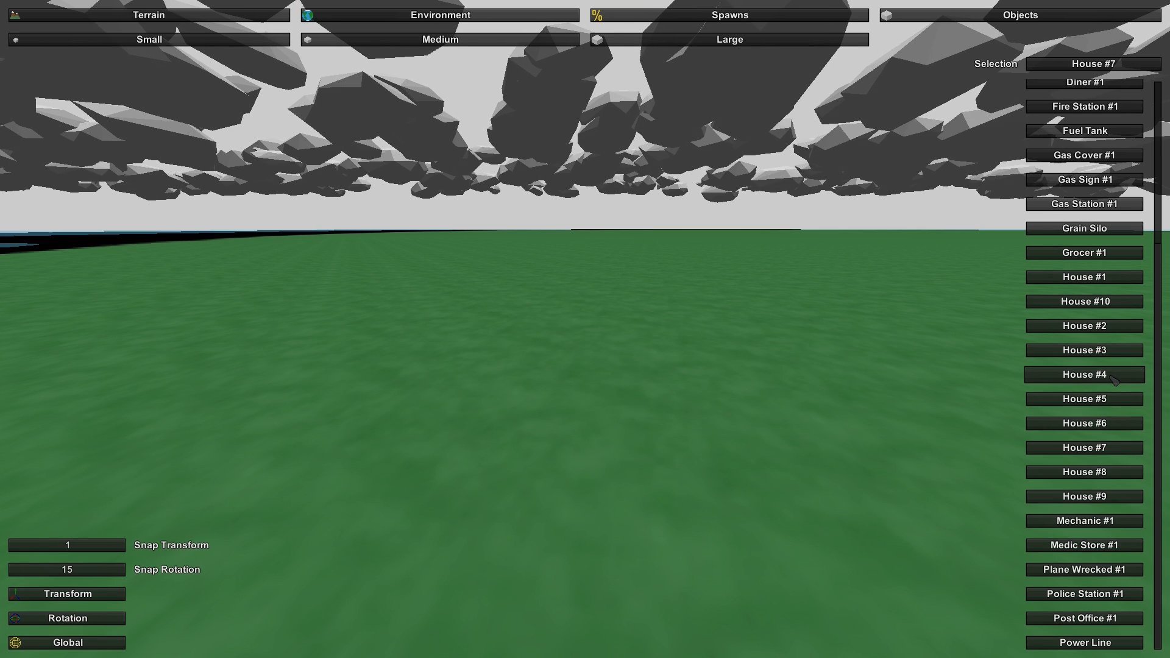
click(756, 416)
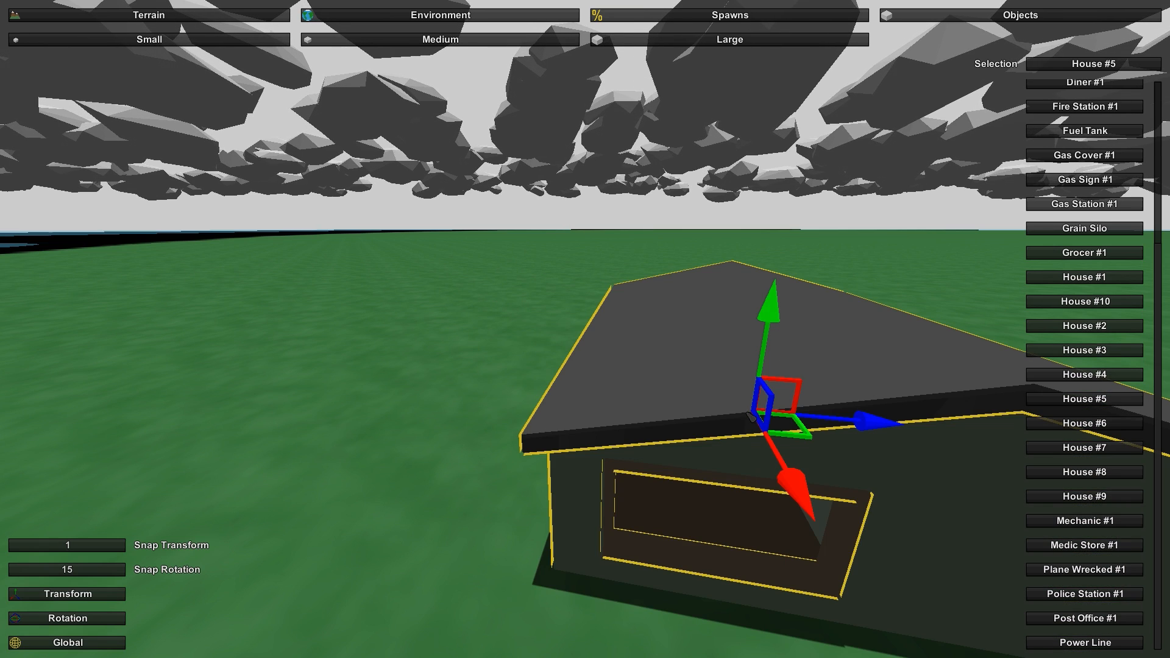
key(Delete)
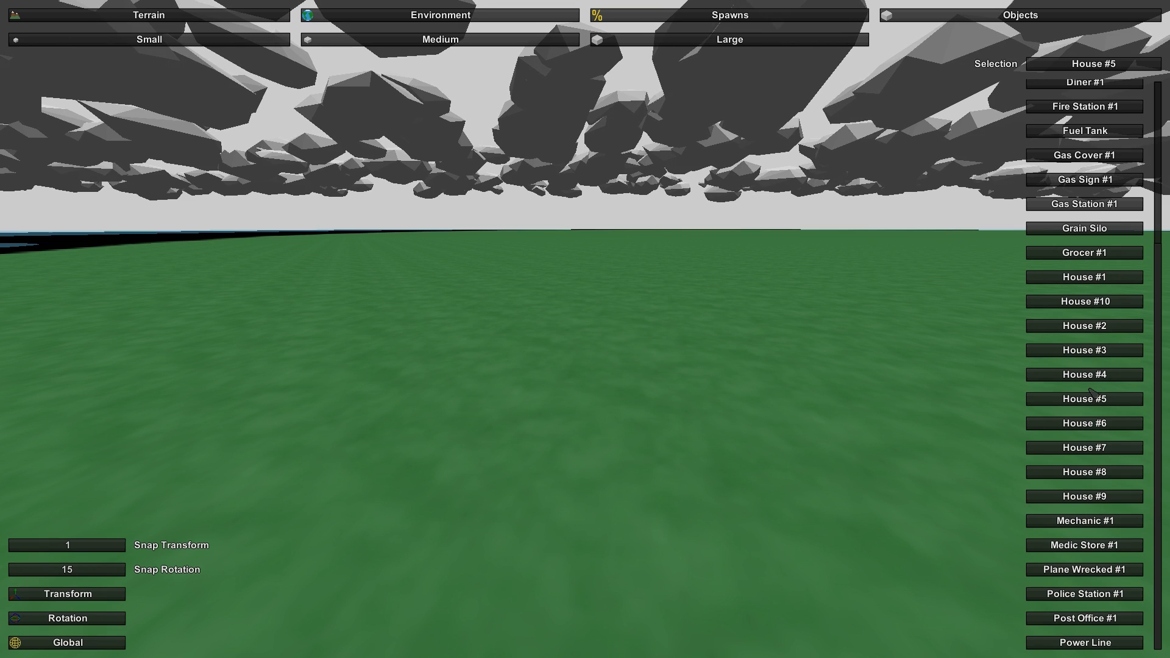
- Place a Billboard #2 on the grass, view it from several sides and delete it
scroll(1091, 392, up, 5)
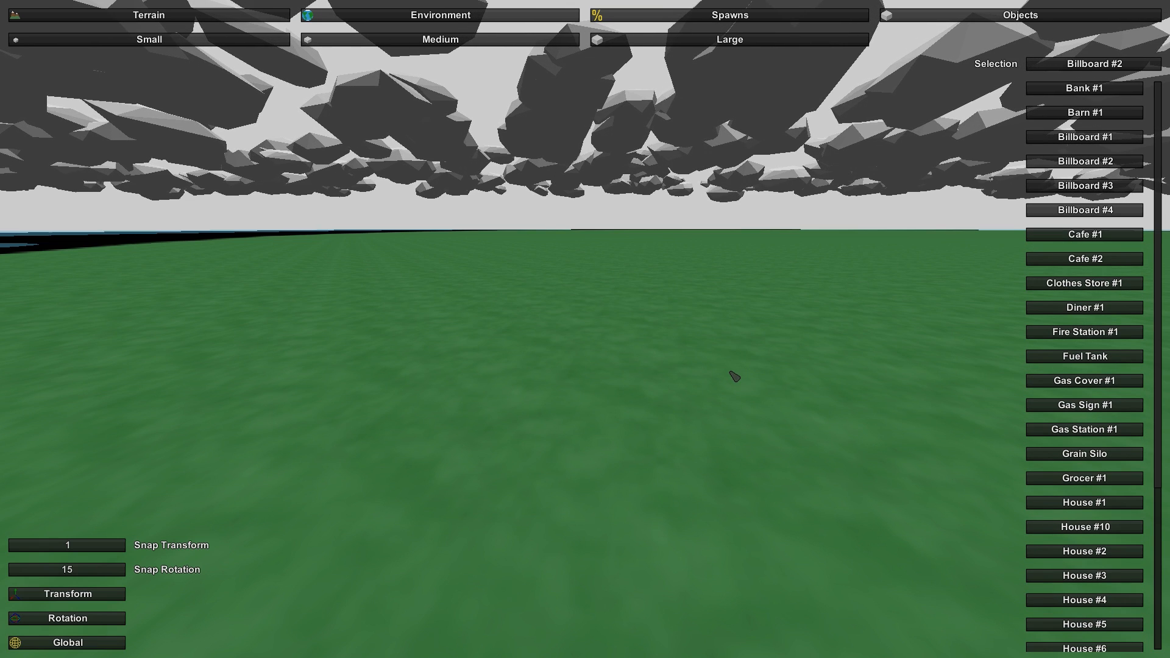
key(e)
key(d)
right_drag(763, 389, 594, 363)
key(d)
key(w)
key(s)
key(s)
key(a)
key(Delete)
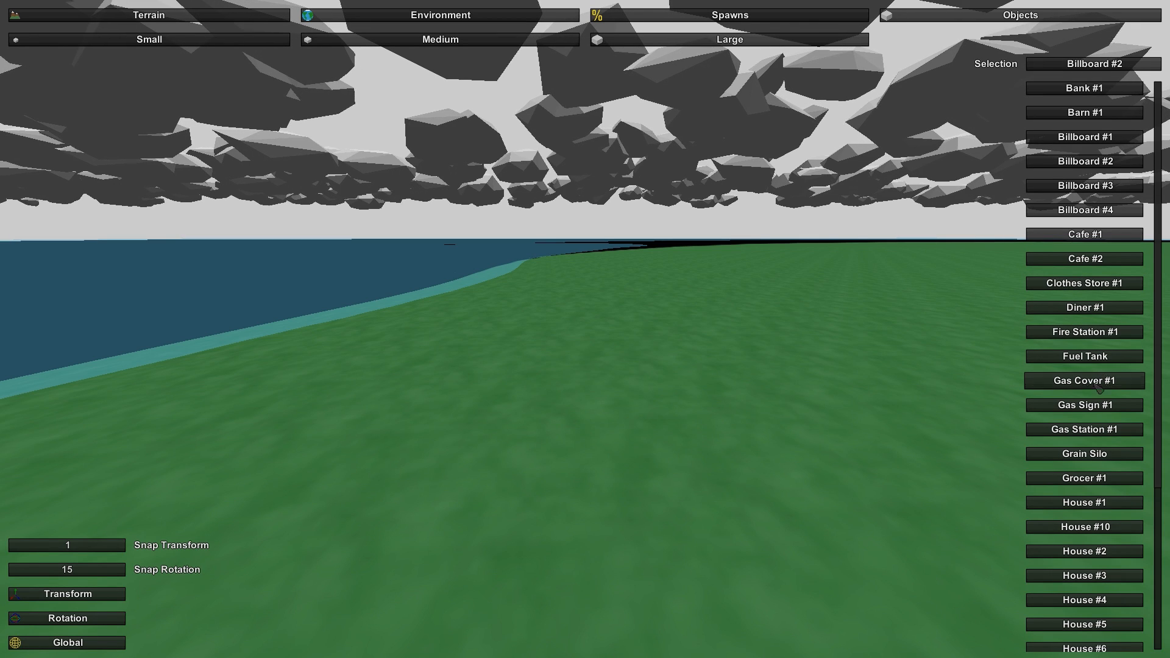
- Place a House #10 on the grass near the shoreline and view it from ground level
scroll(1110, 496, down, 6)
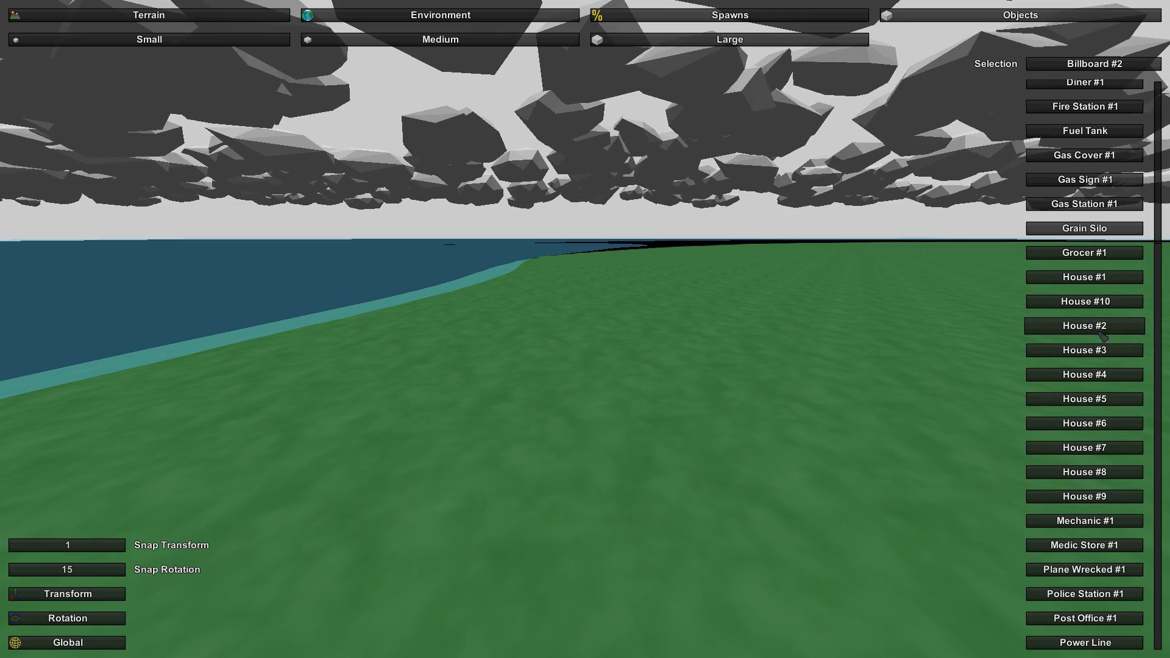
key(e)
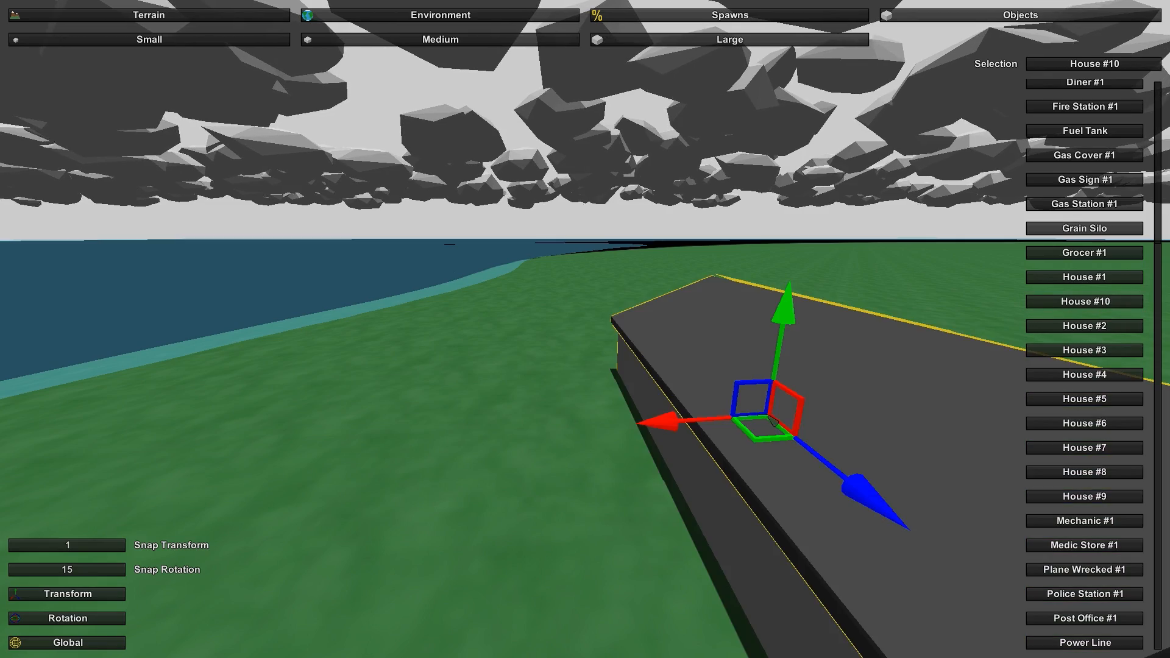
key(s)
key(a)
right_drag(769, 417, 1067, 381)
key(a)
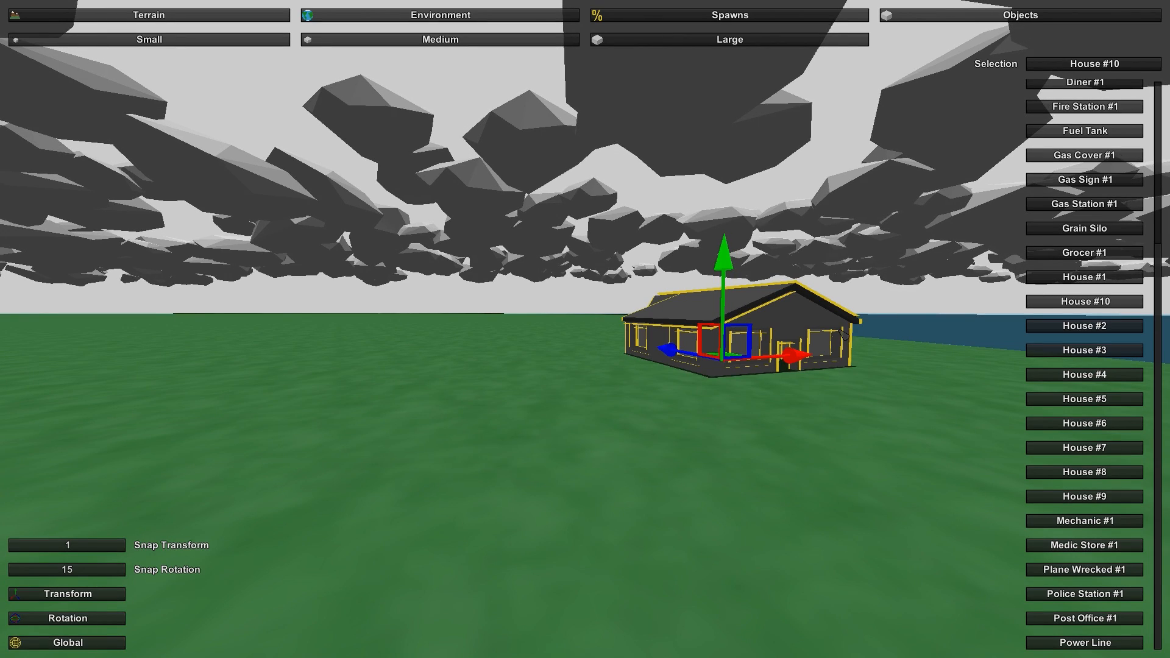
- Delete the House #10, place a House #1 on the grass near the shoreline, look it over and delete it
key(Delete)
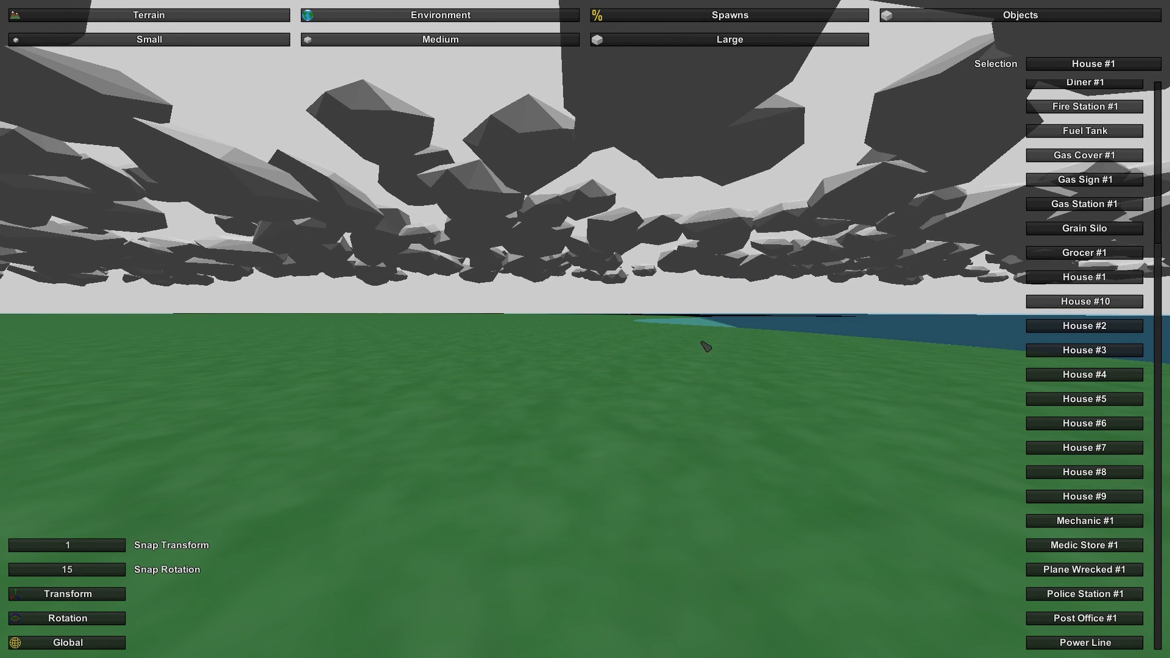
key(e)
click(754, 329)
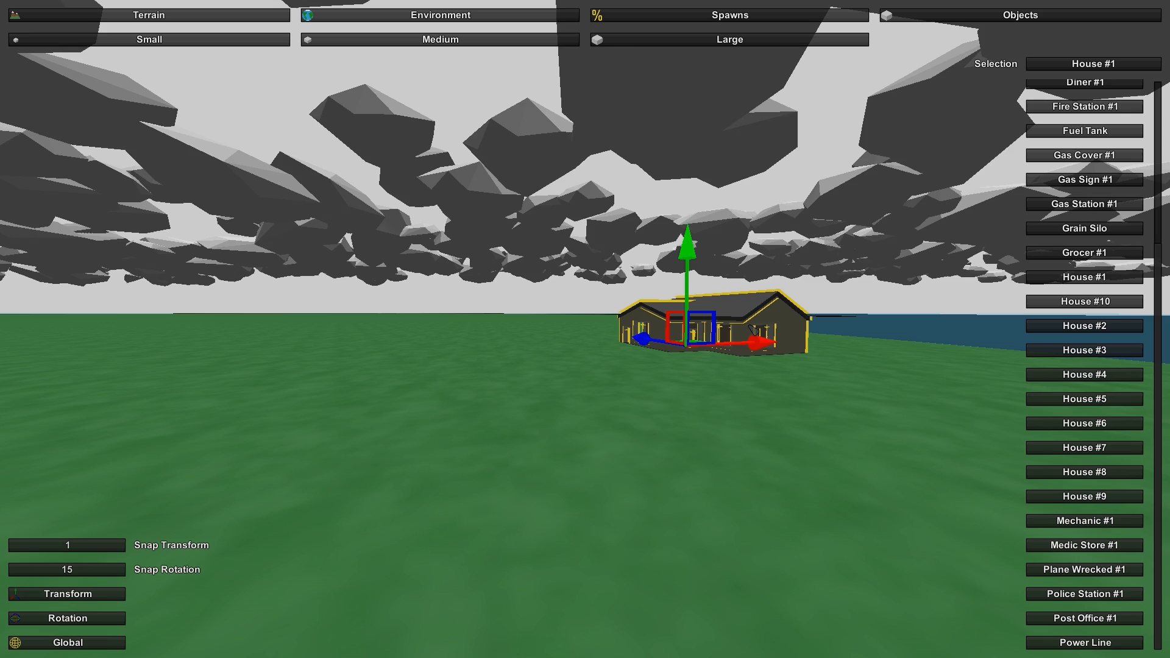
click(635, 409)
right_drag(535, 461, 631, 507)
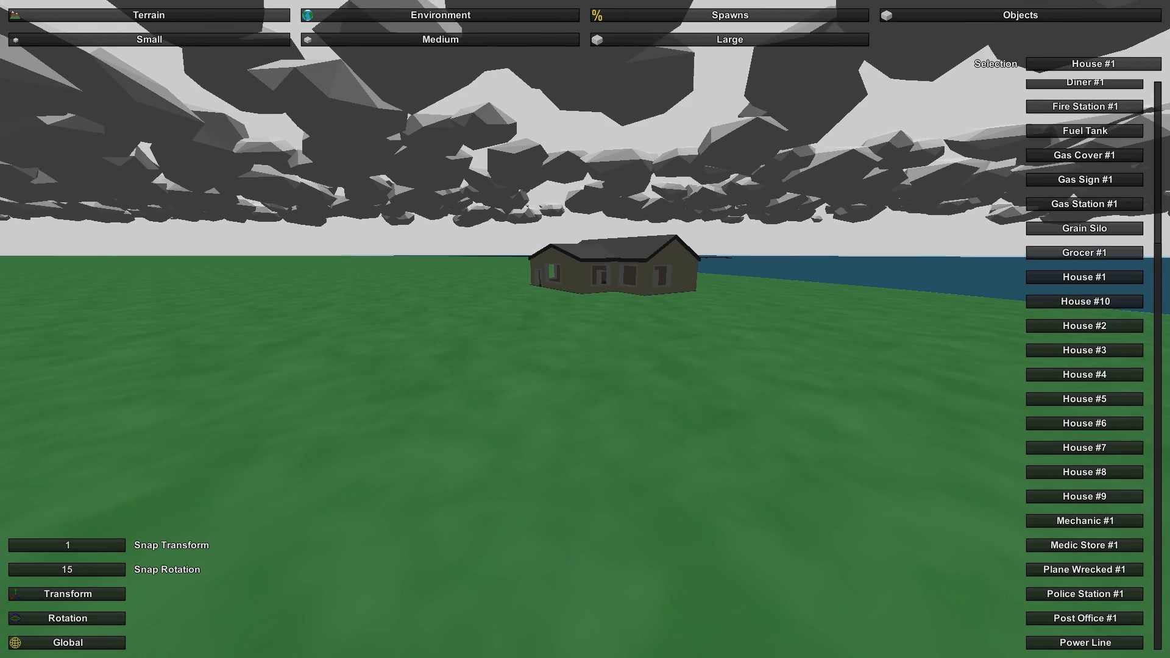
click(652, 269)
key(Delete)
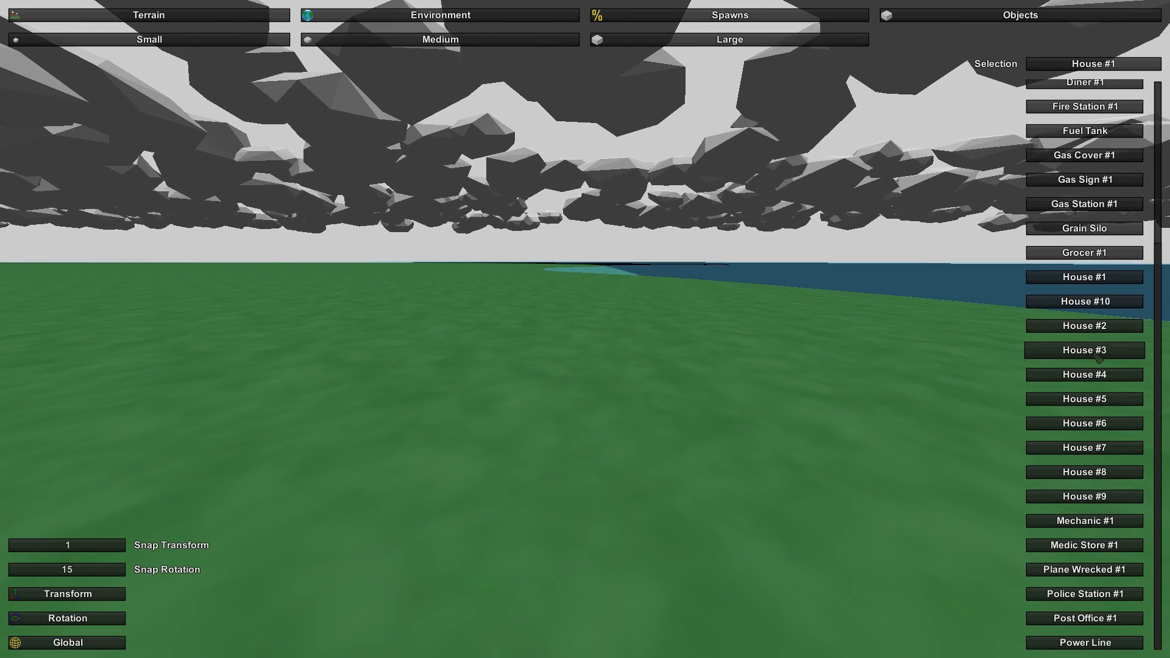
- Place a House #2 and a House #3 on the grass one after the other, deleting each after viewing it
click(1069, 325)
click(829, 358)
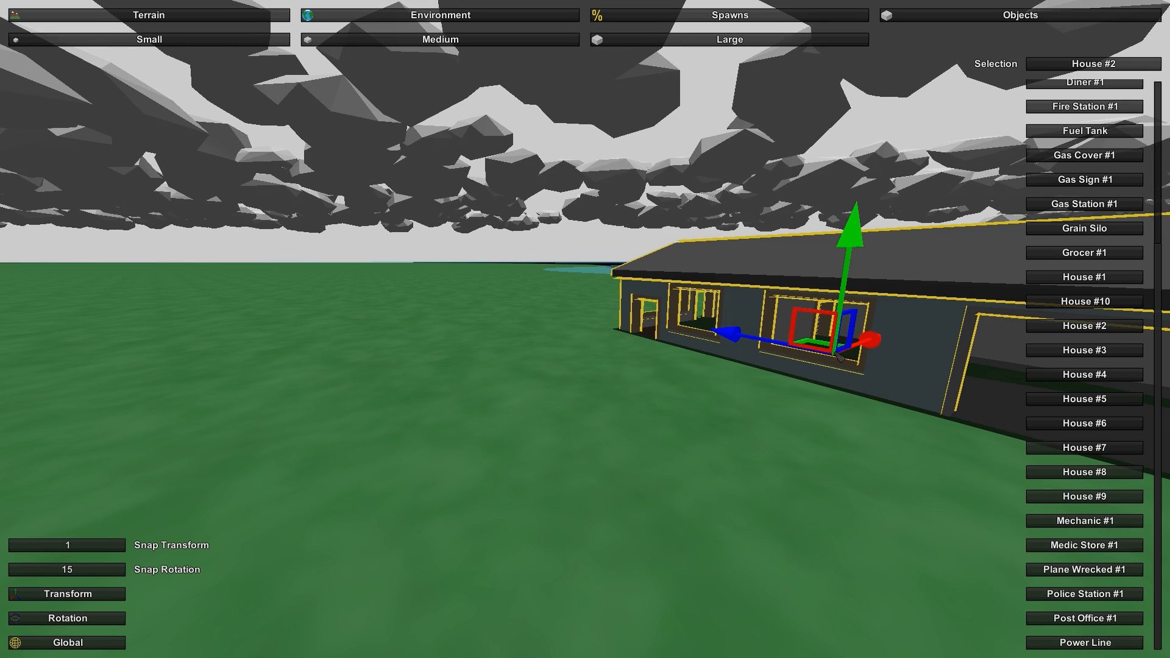
key(Delete)
key(e)
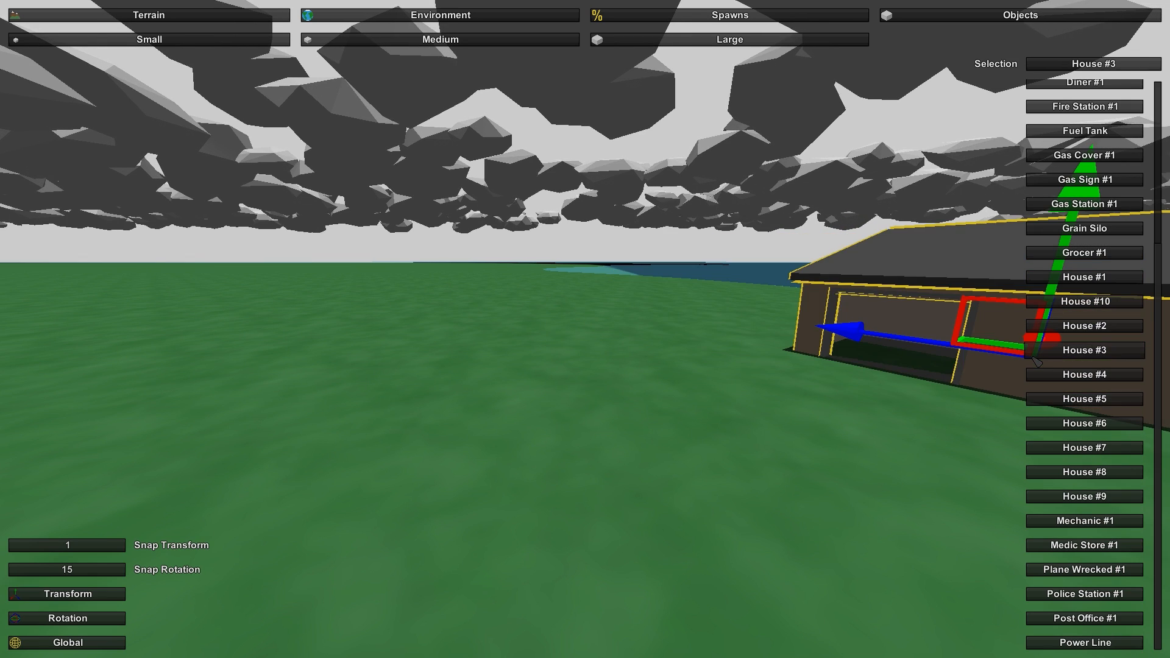
right_drag(1031, 358, 1146, 347)
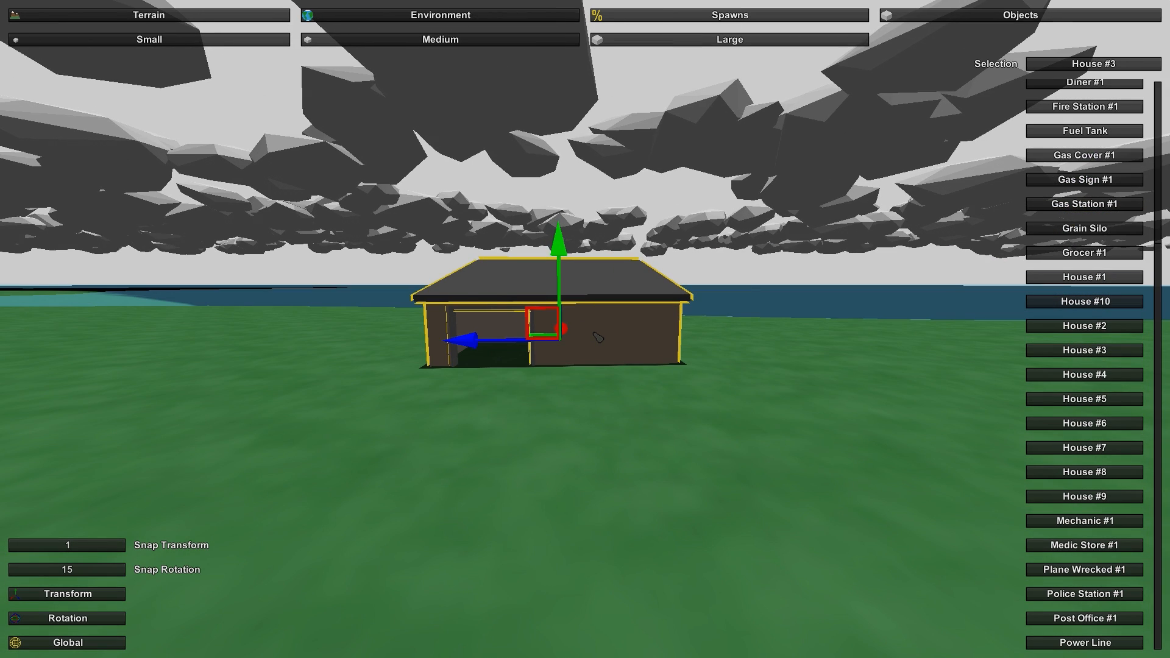
key(Delete)
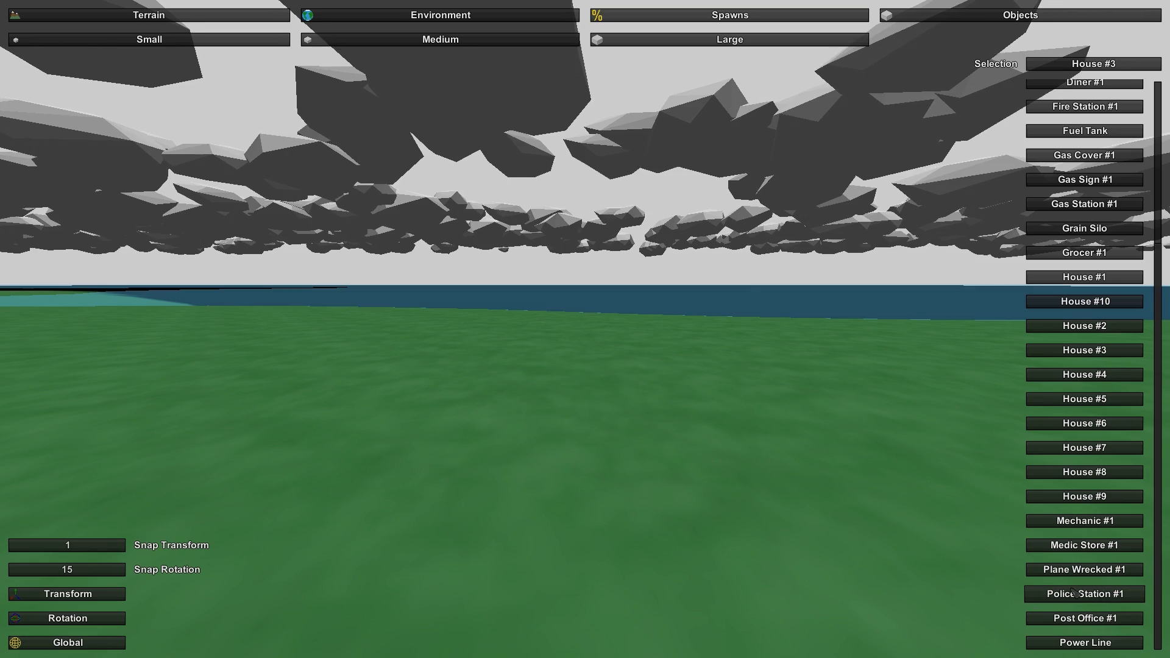
- Place a Plane Wrecked #1 on the grass near the shoreline and view it up close
click(1084, 569)
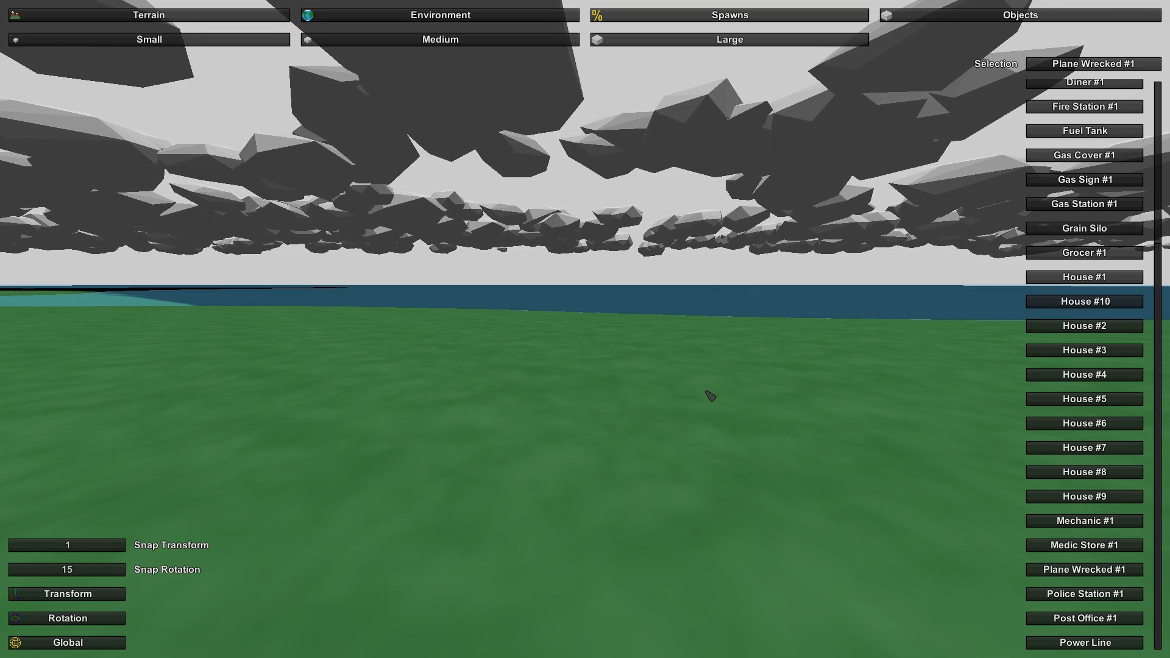
key(e)
key(w)
right_drag(706, 391, 524, 426)
key(d)
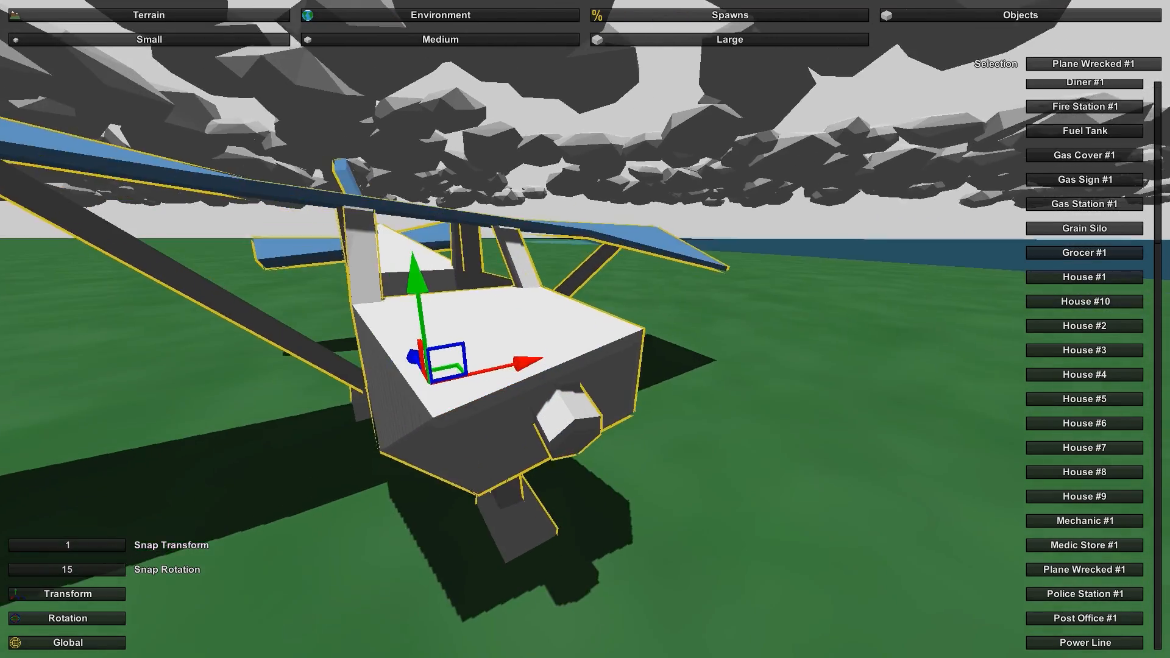
key(s)
key(a)
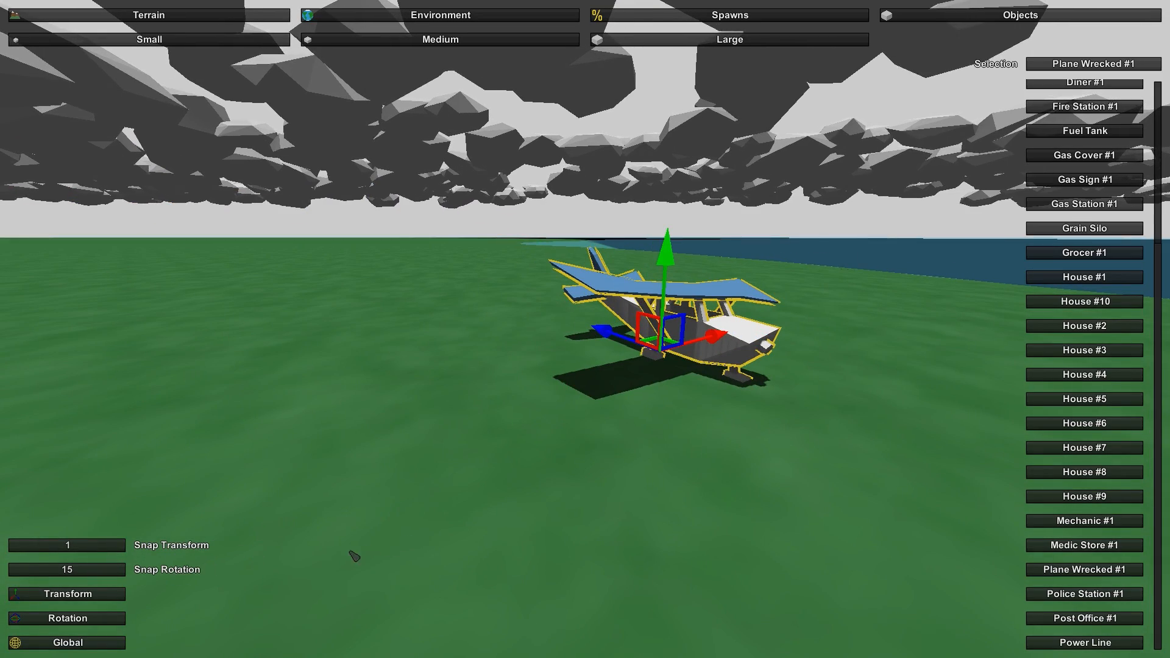
- Examine the wrecked plane from several sides and compare its local and global transform axes
key(d)
right_drag(403, 534, 292, 529)
key(w)
key(a)
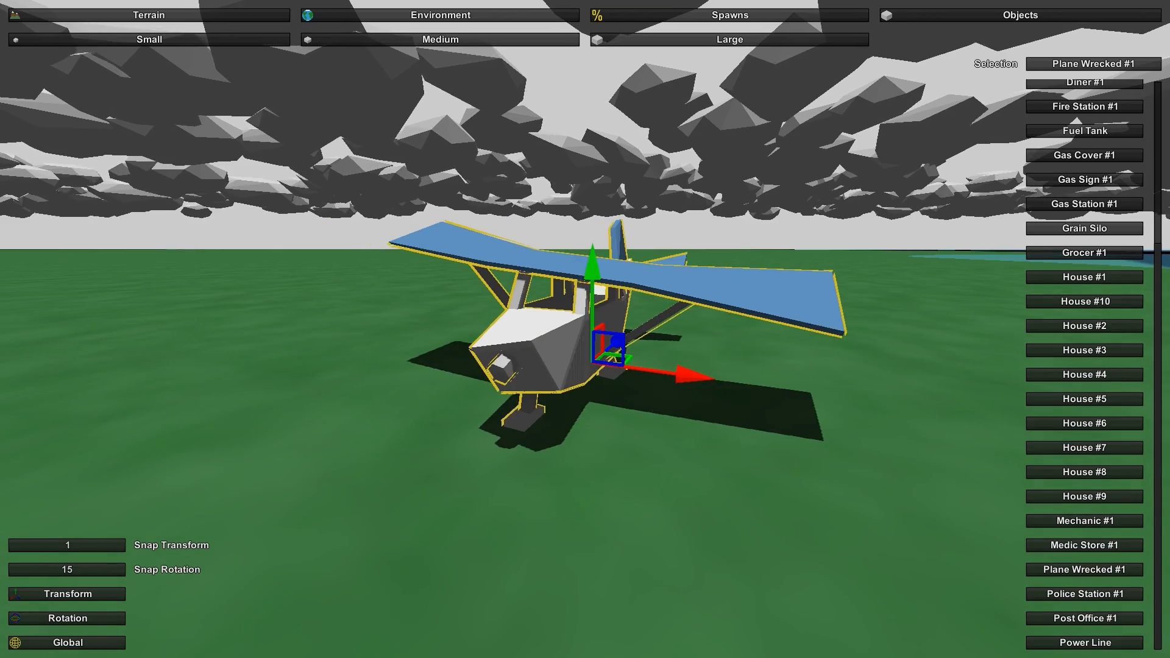
key(w)
key(d)
click(86, 647)
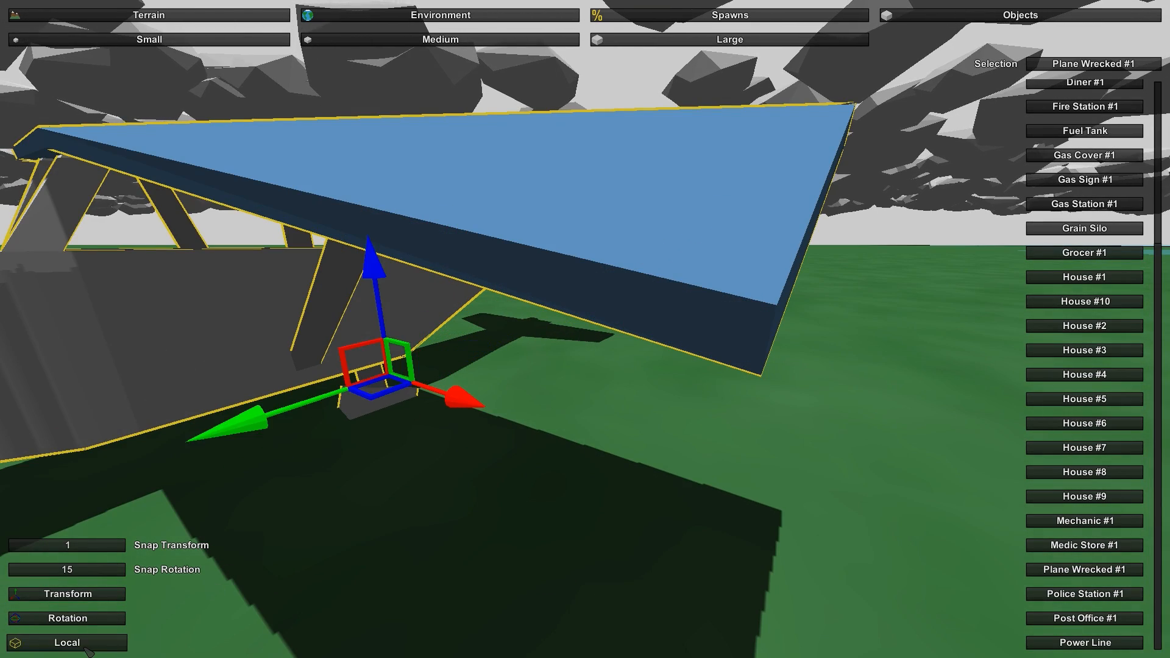
click(84, 647)
right_drag(317, 546, 568, 333)
key(s)
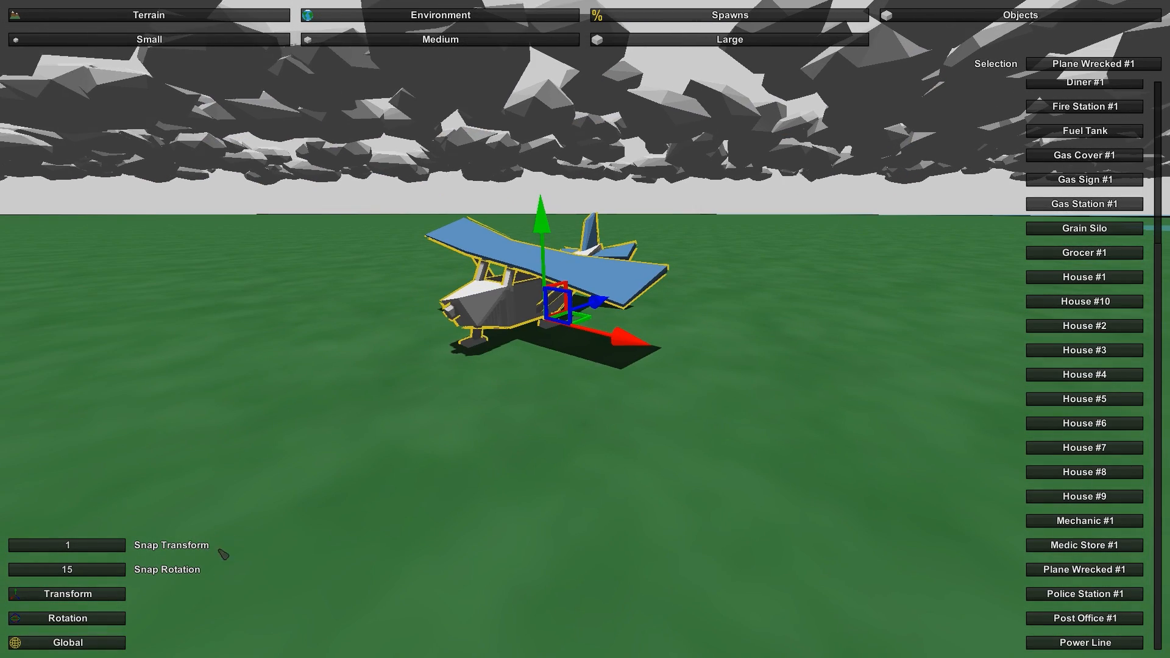
- Rotate the wrecked plane slightly about its vertical axis
key(e)
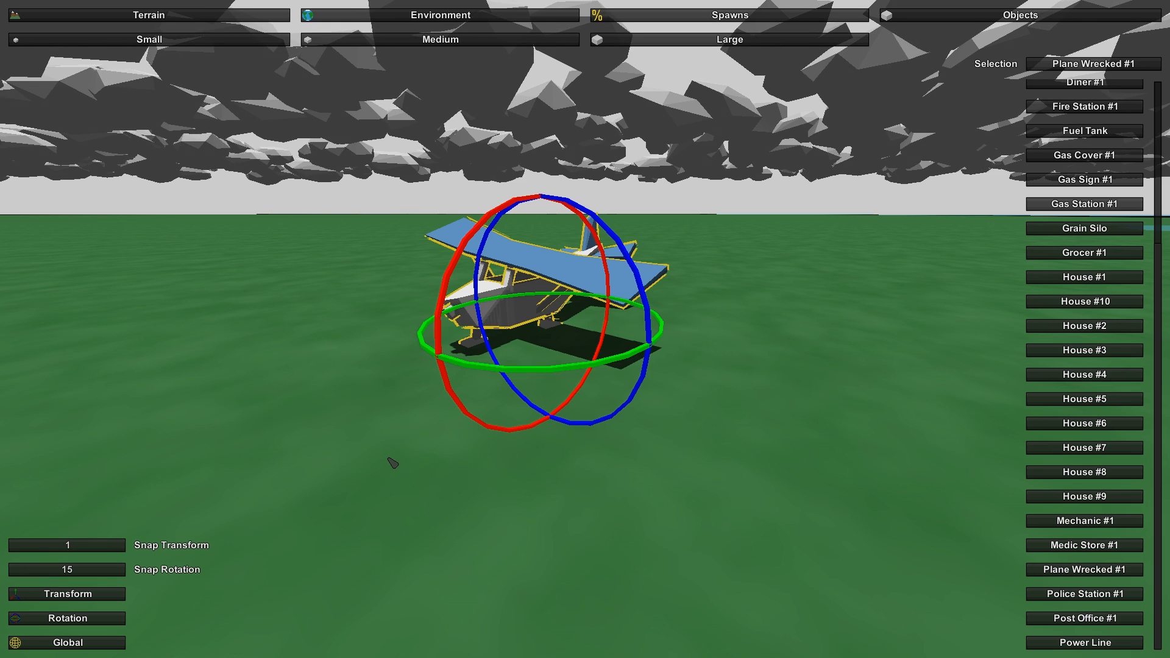
key(q)
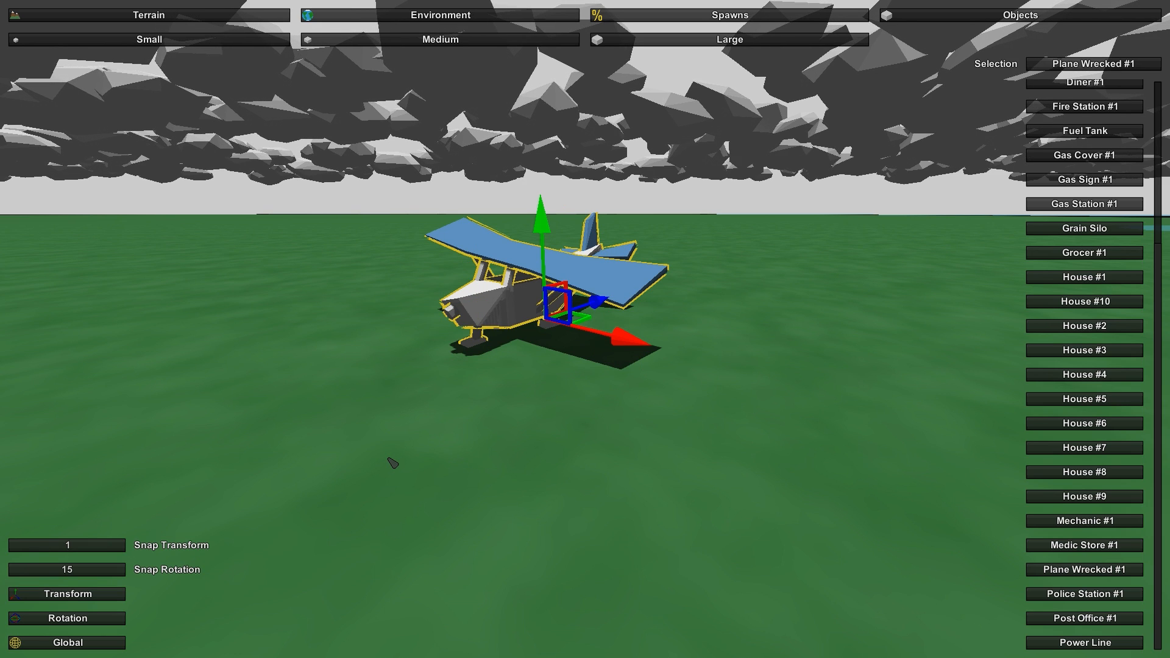
key(e)
key(q)
key(e)
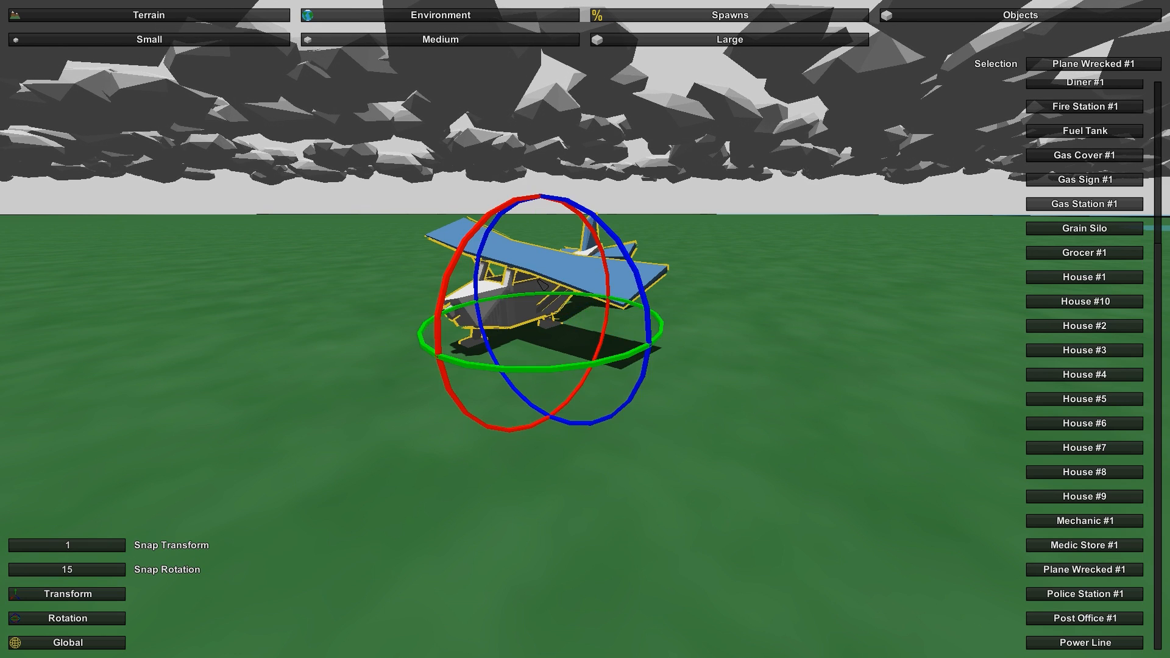
mouse_move(526, 371)
mouse_down()
mouse_move(567, 372)
mouse_move(530, 375)
mouse_up()
key(q)
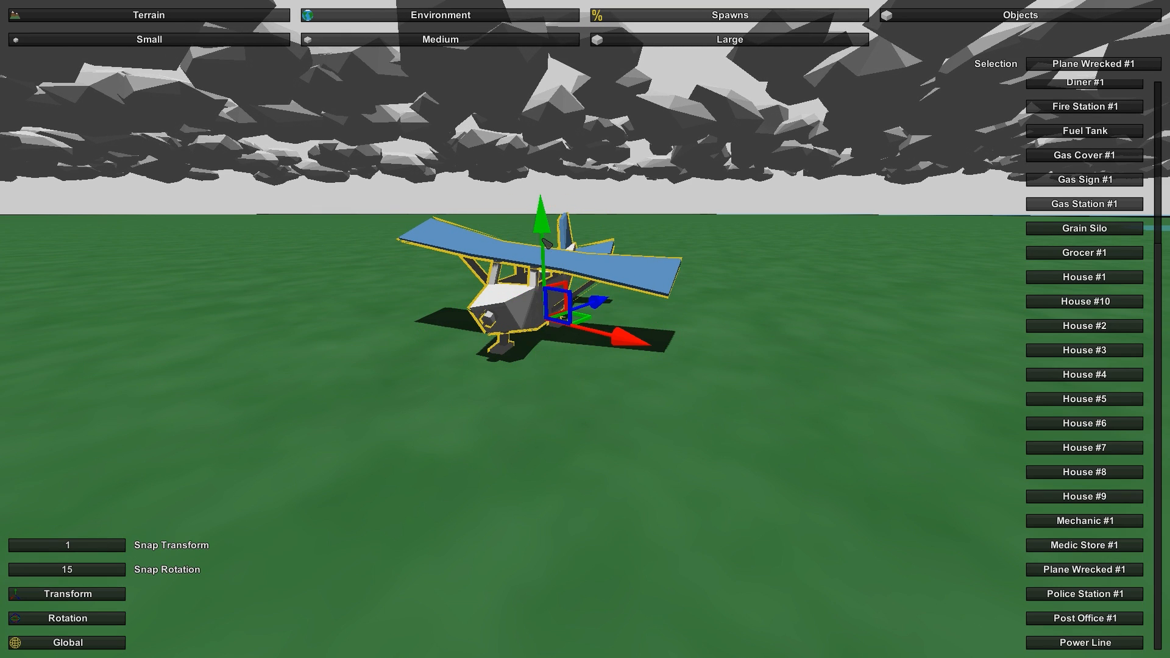
- Adjust the wrecked plane's height along the vertical axis and view it on the grass from above
drag(546, 243, 546, 267)
key(e)
key(w)
key(w)
right_drag(546, 267, 632, 326)
key(d)
key(s)
- Place a House #9 on the grass beside the wrecked plane and rotate it slightly about its vertical axis
click(1085, 472)
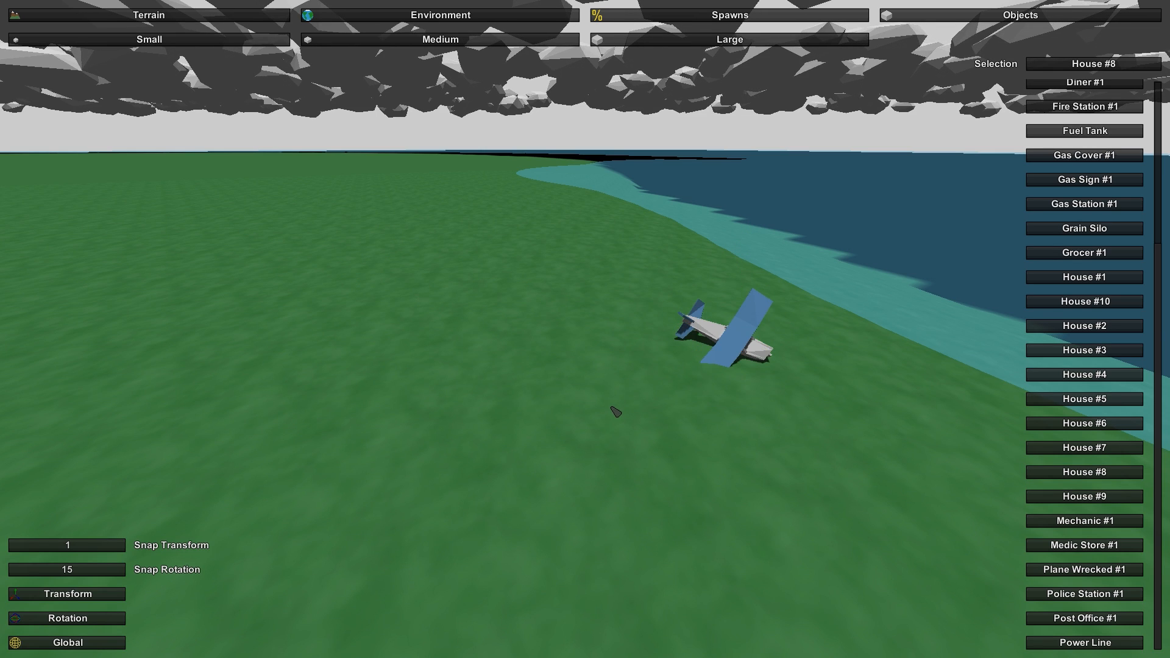
click(1084, 496)
right_drag(619, 362, 646, 390)
drag(598, 317, 449, 183)
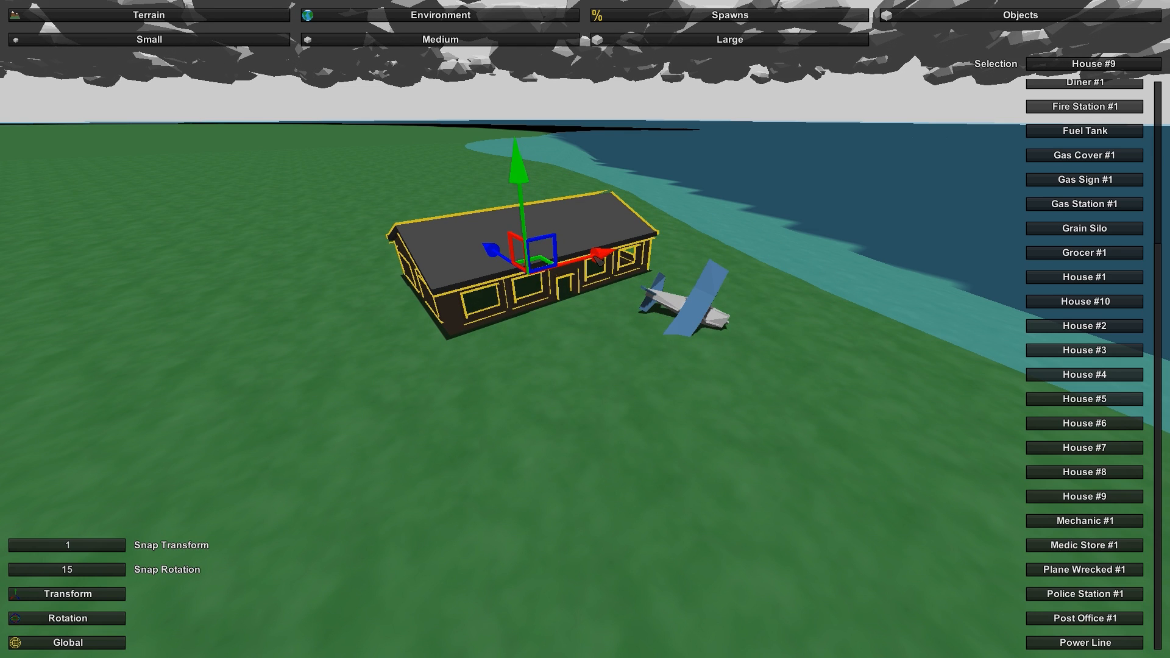
key(e)
drag(643, 304, 648, 287)
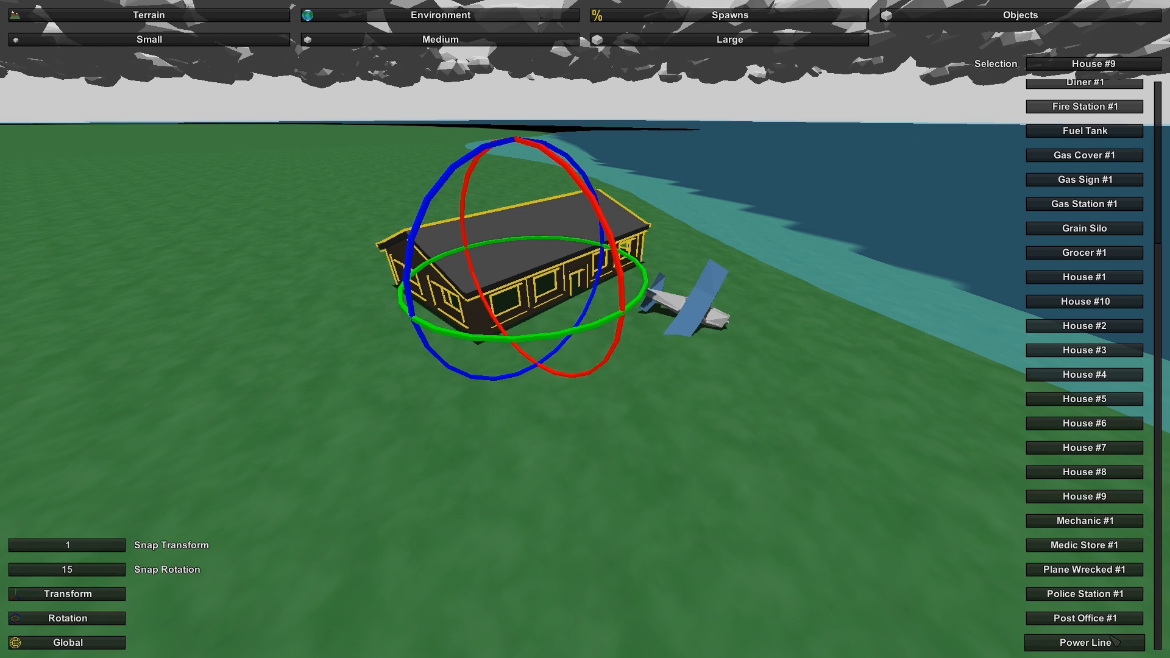
- Add a player spawn with an adjusted facing angle on the grass in front of the house
click(691, 21)
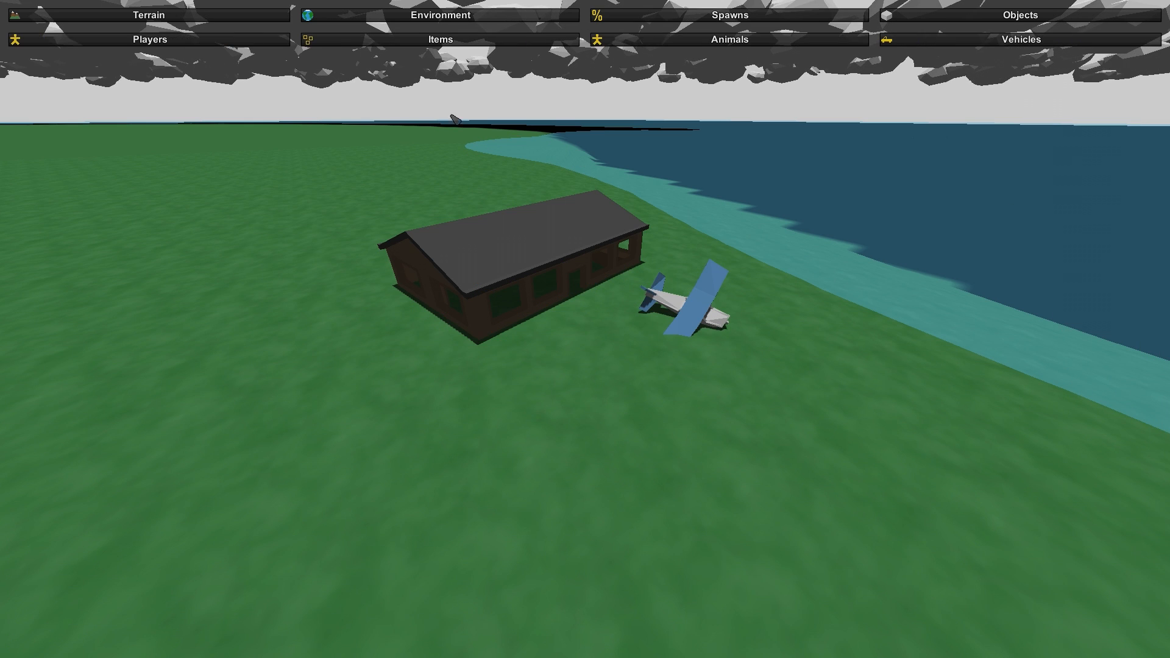
click(122, 39)
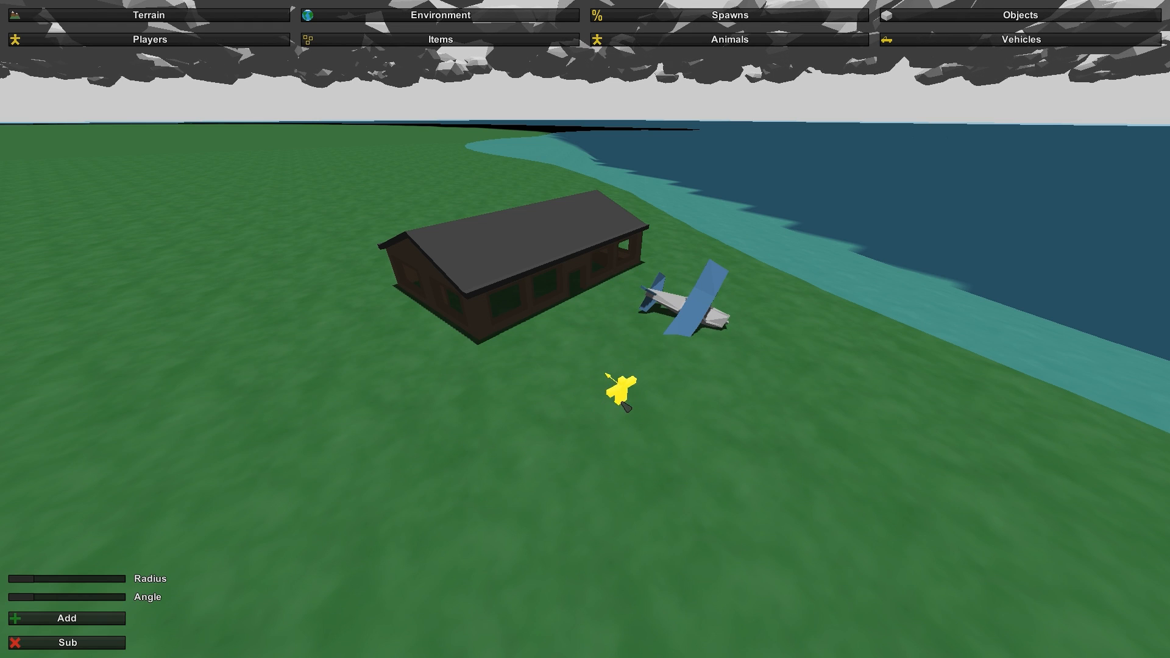
mouse_move(31, 600)
mouse_down()
mouse_move(86, 580)
mouse_move(56, 580)
mouse_up()
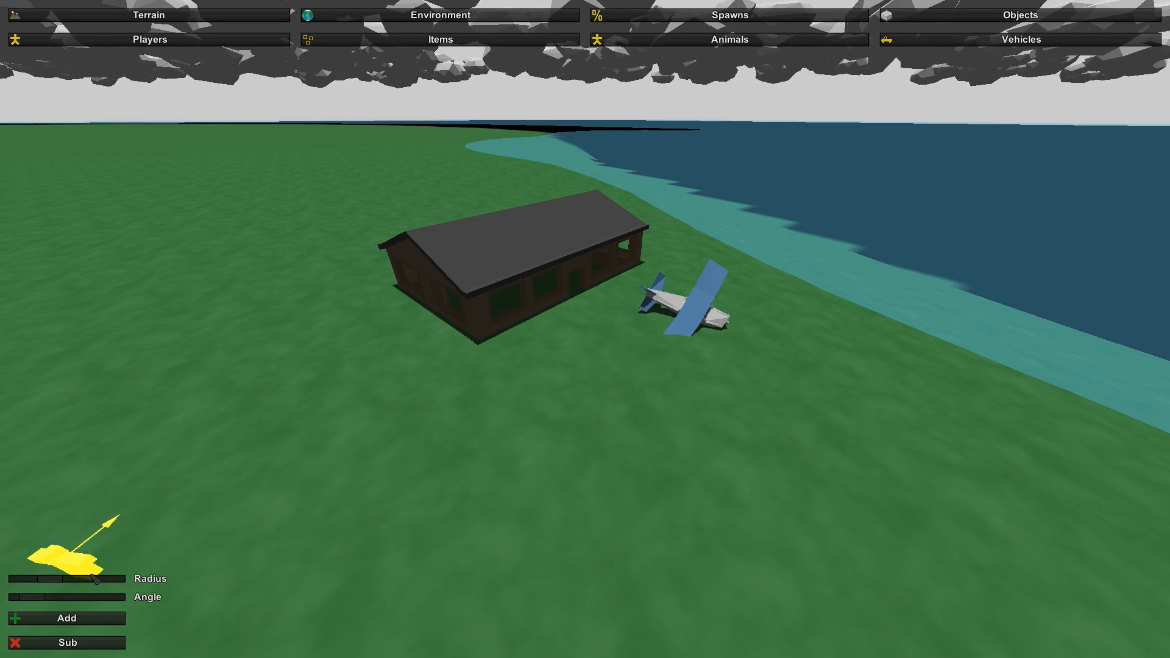
drag(61, 582, 28, 582)
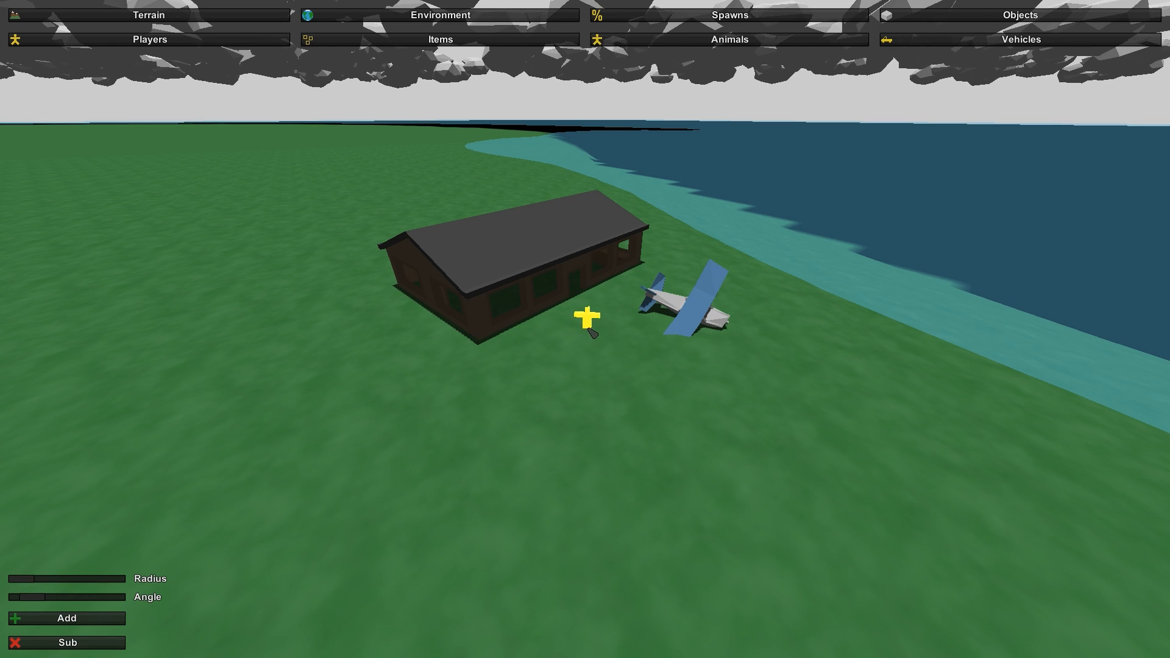
click(581, 347)
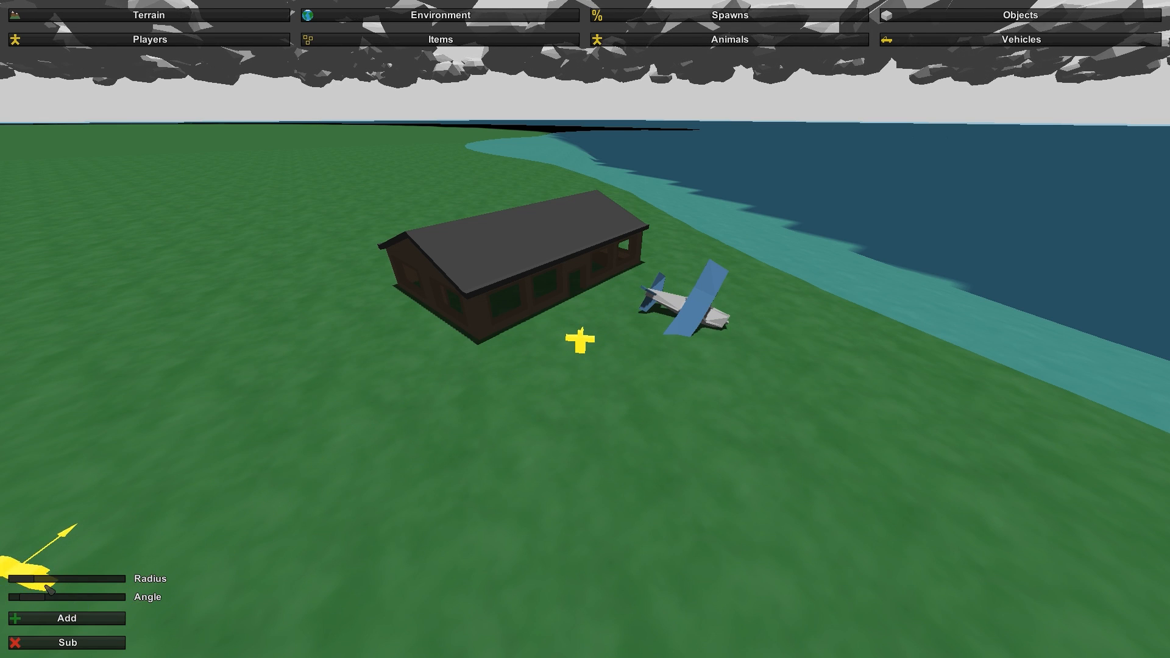
mouse_move(30, 582)
mouse_down()
mouse_move(113, 583)
mouse_move(25, 582)
mouse_up()
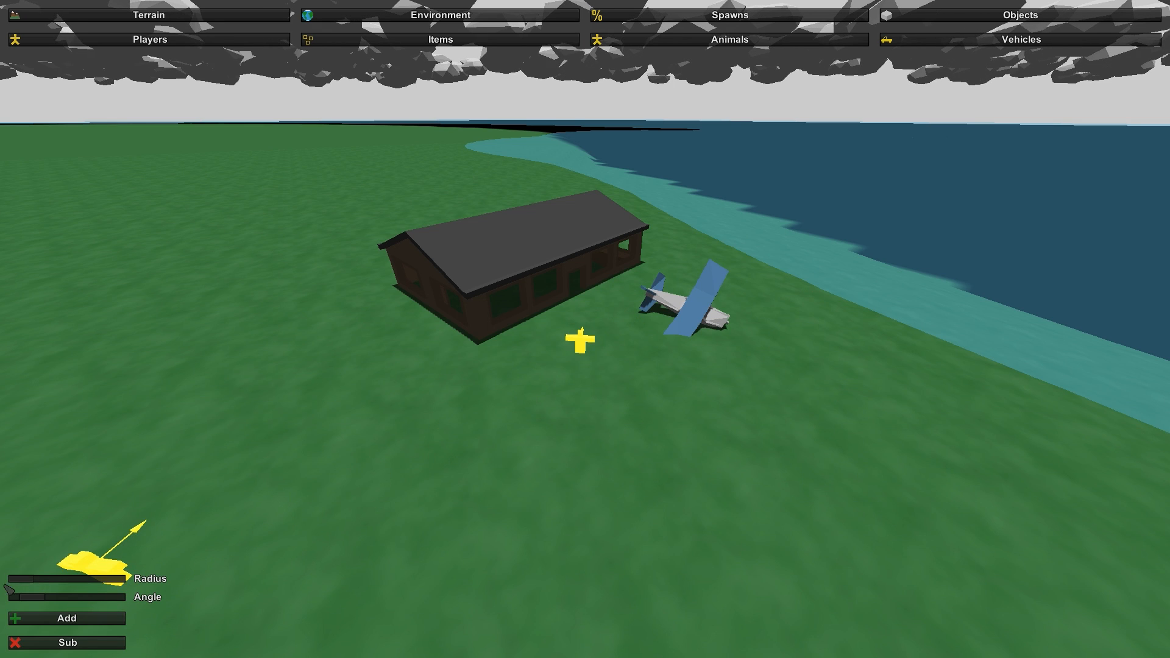
click(69, 643)
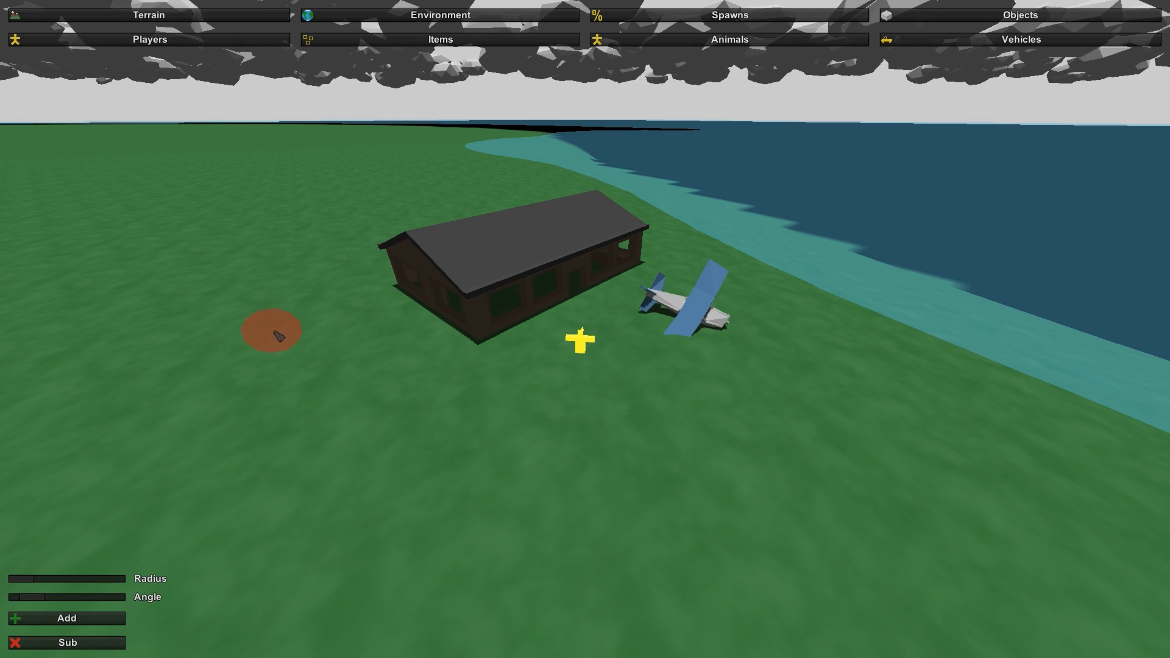
- Create an item spawn table 1 with an item spawn on the grass and try to add item ID 700
click(426, 37)
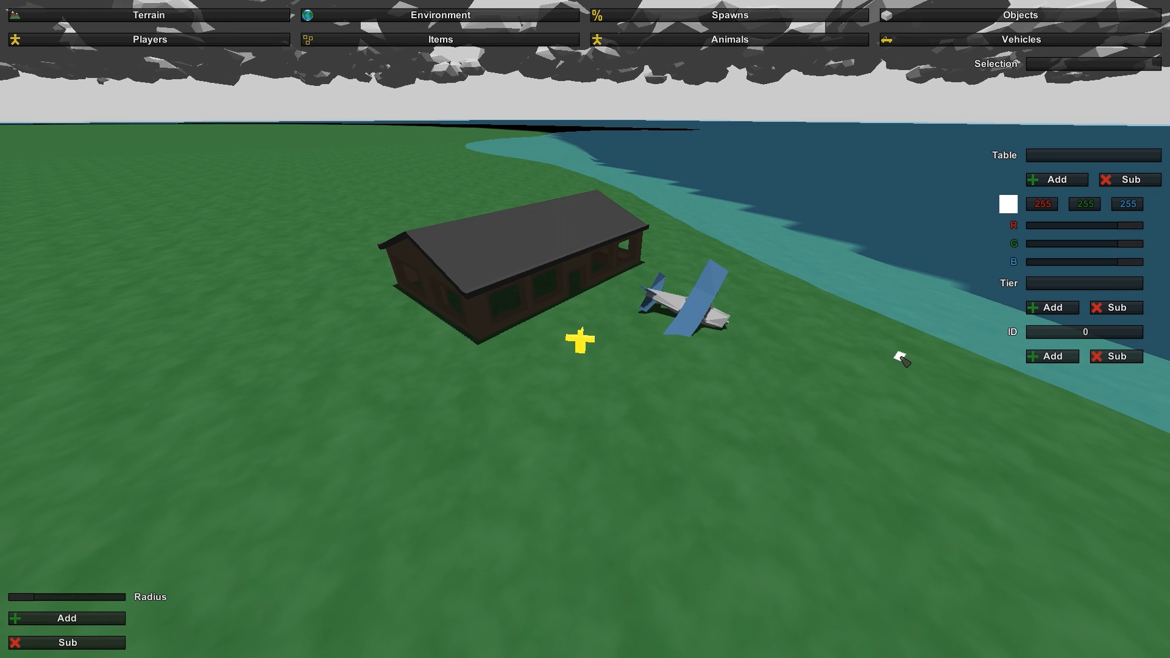
click(1073, 160)
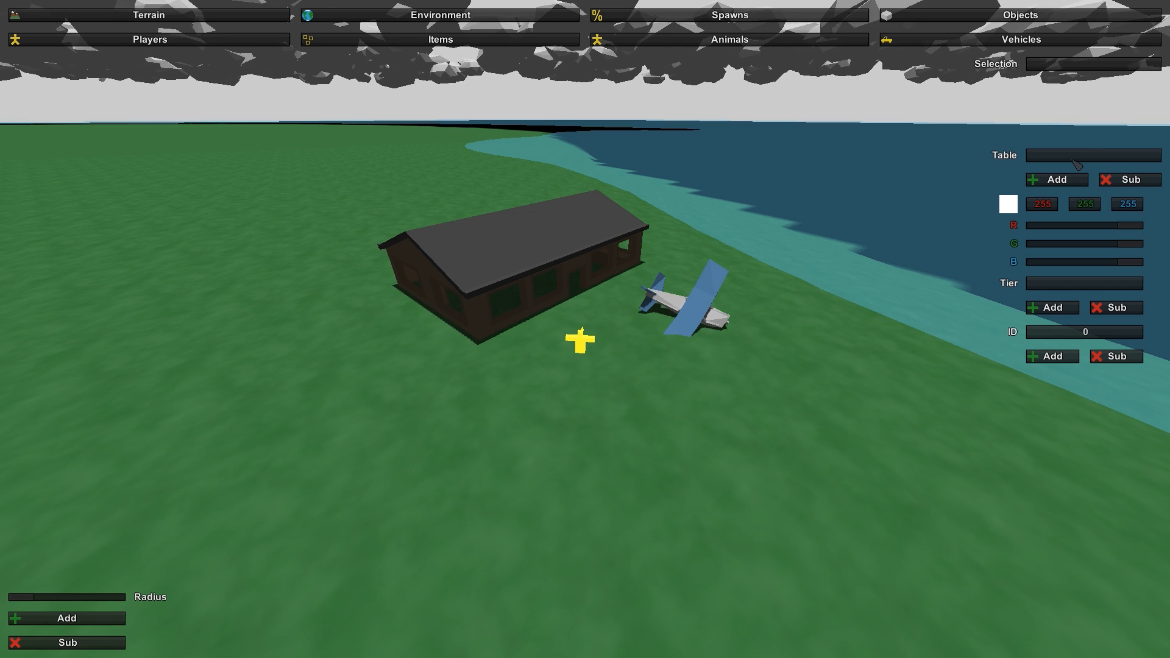
click(1050, 181)
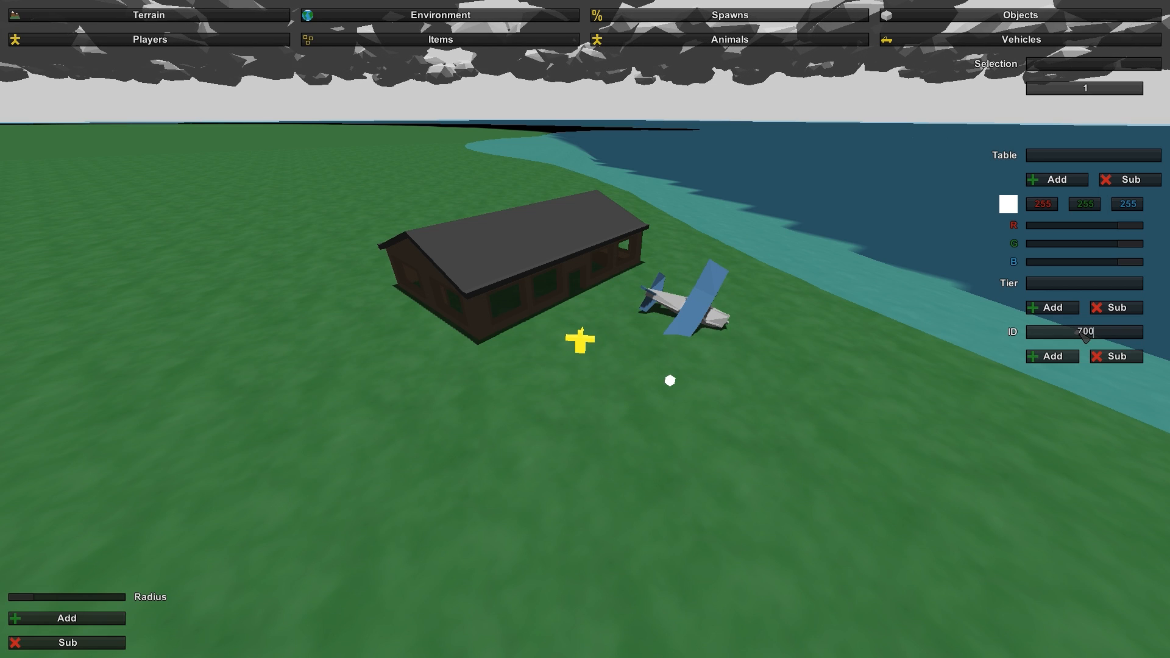
click(1064, 356)
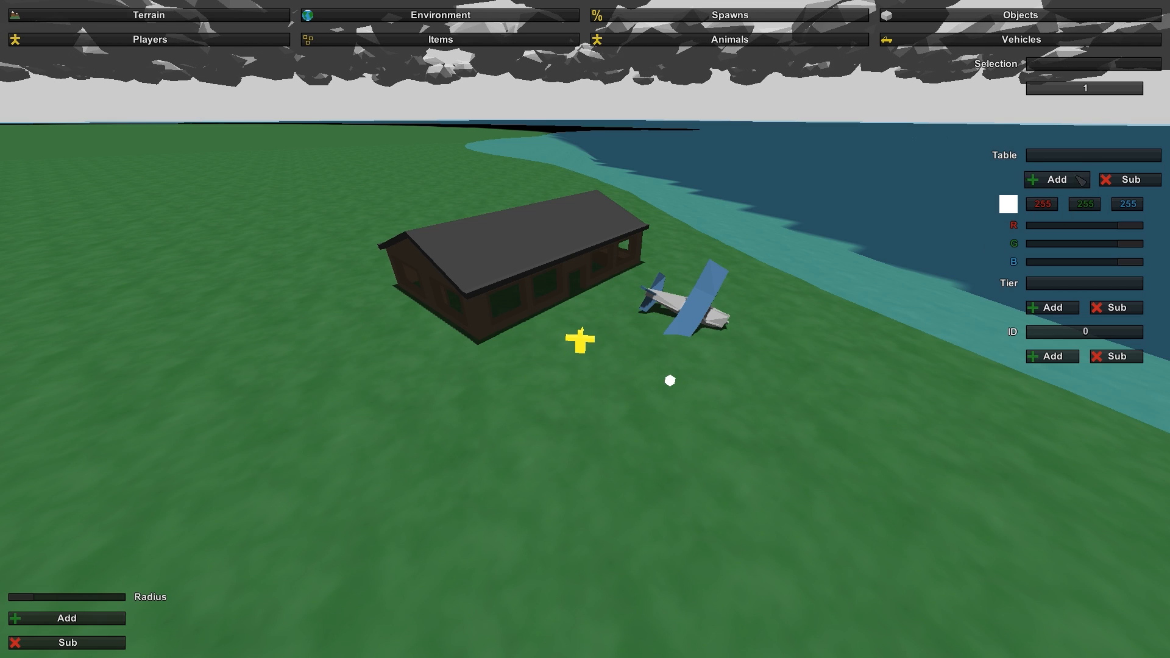
- Remove item spawn table 1, place a new item spawn on the grass and try to add item ID 7002
click(1126, 181)
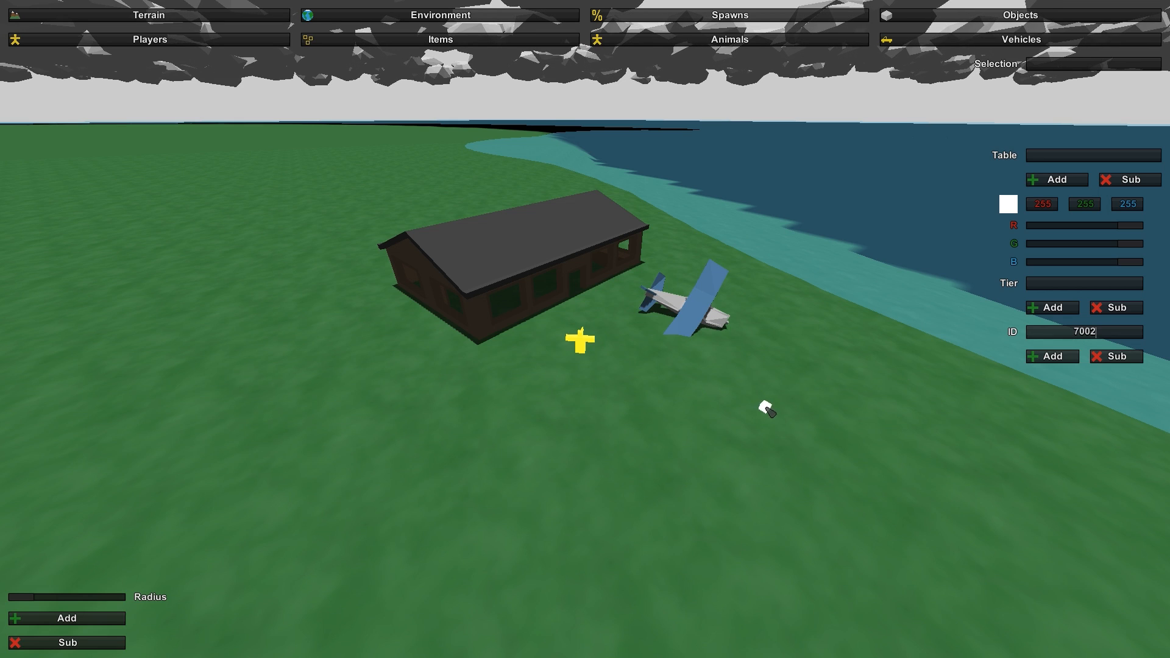
click(1053, 356)
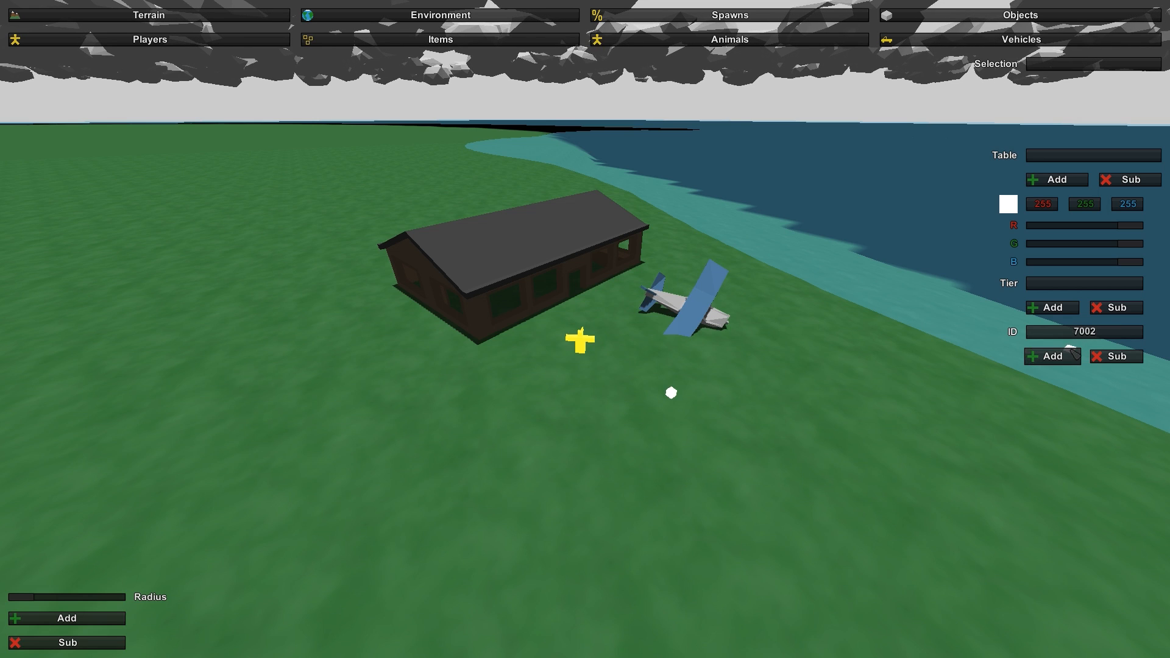
click(1070, 356)
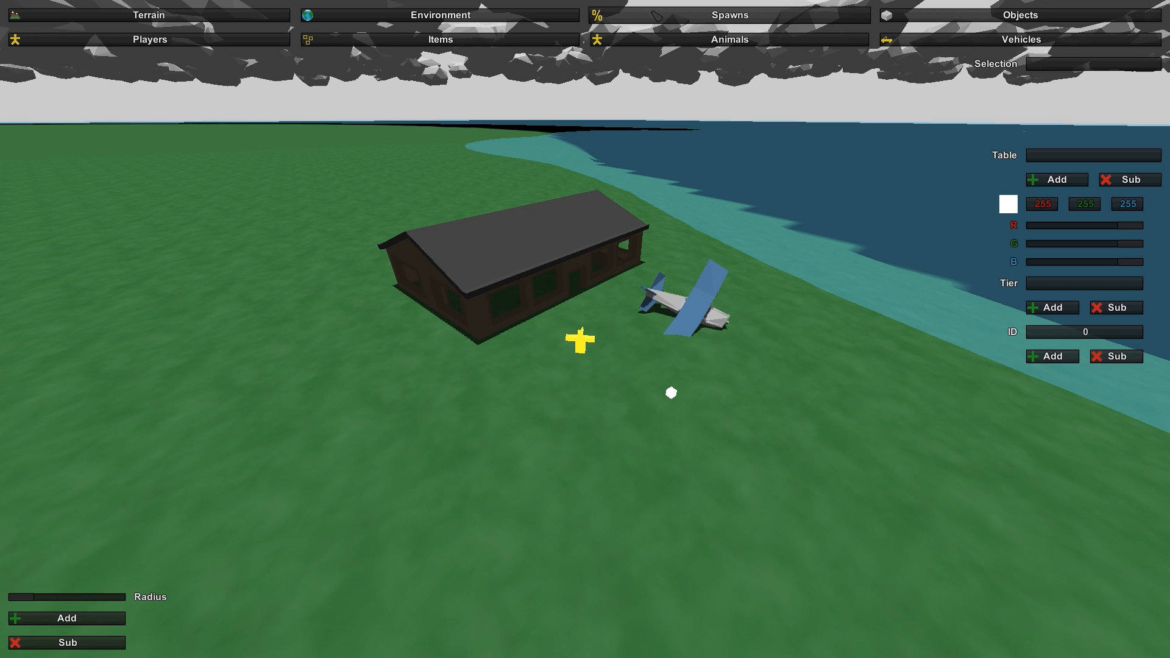
- Lower the lighting bias and set the Sky Dawn colour's red value to 170
click(442, 16)
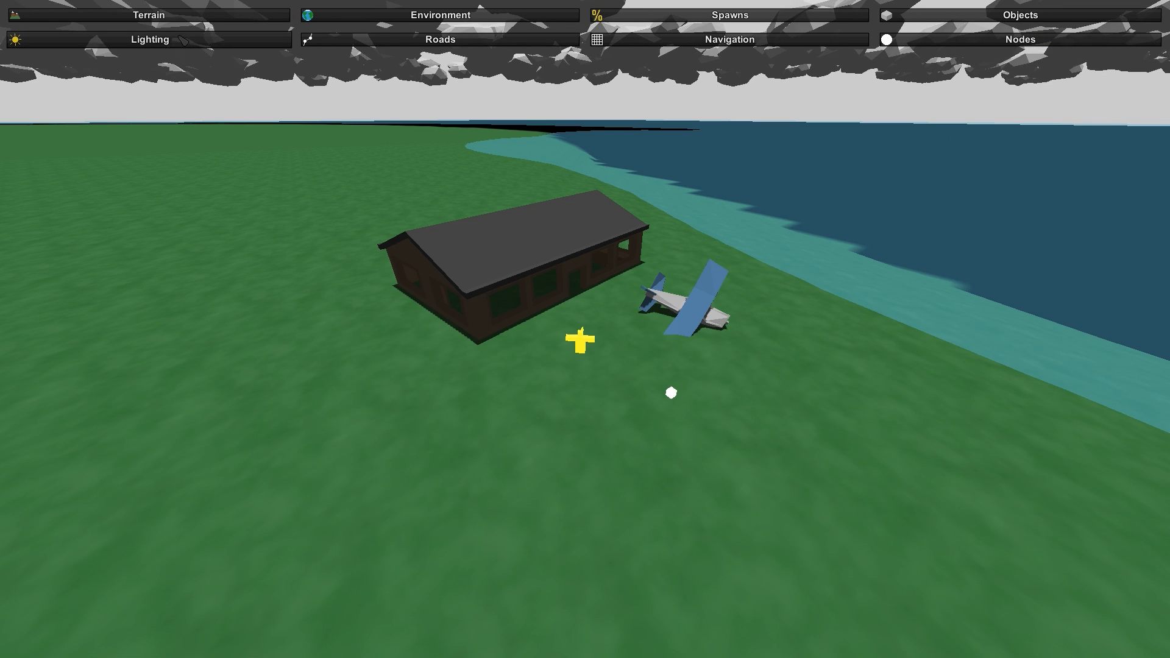
click(183, 39)
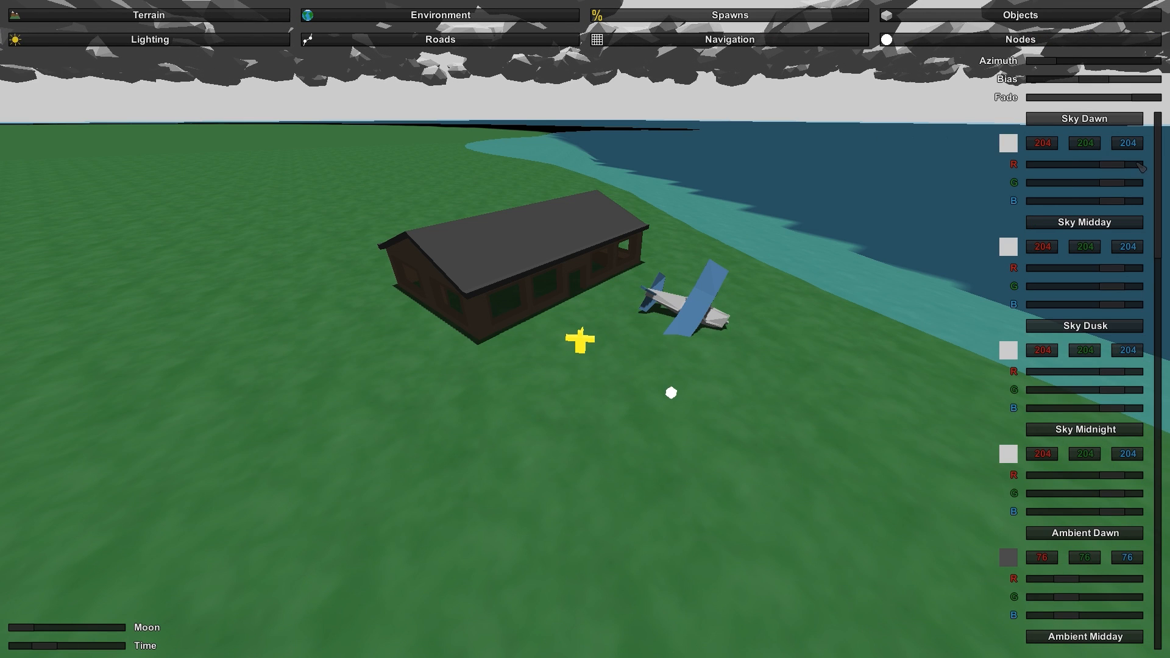
scroll(1086, 432, down, 15)
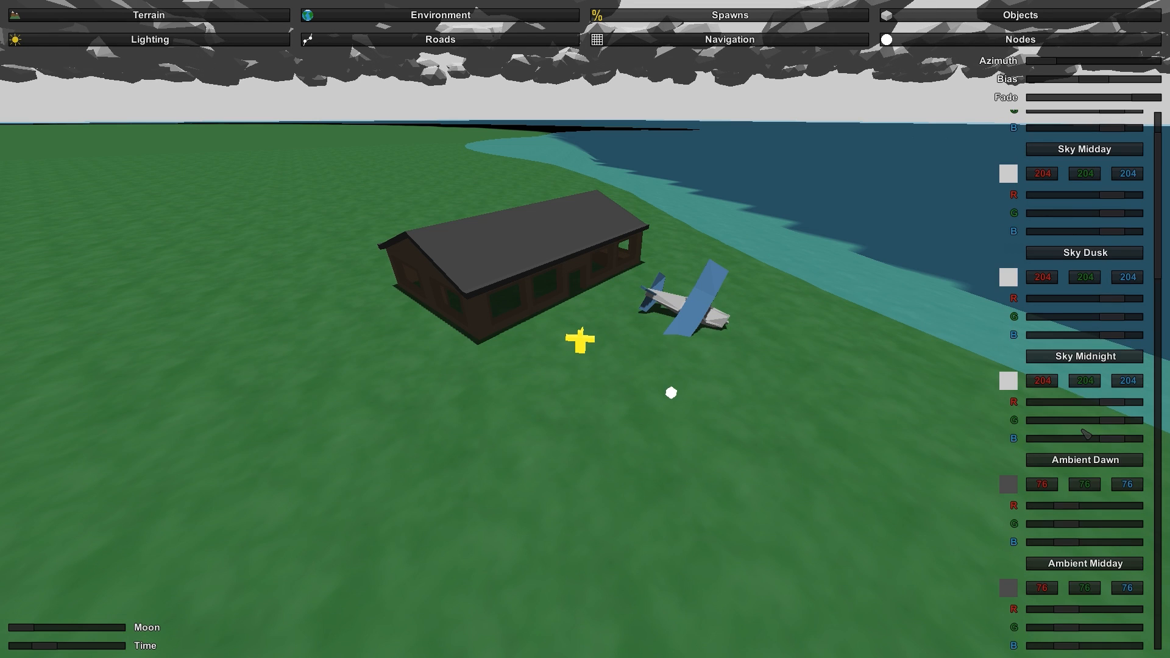
scroll(1086, 433, down, 5)
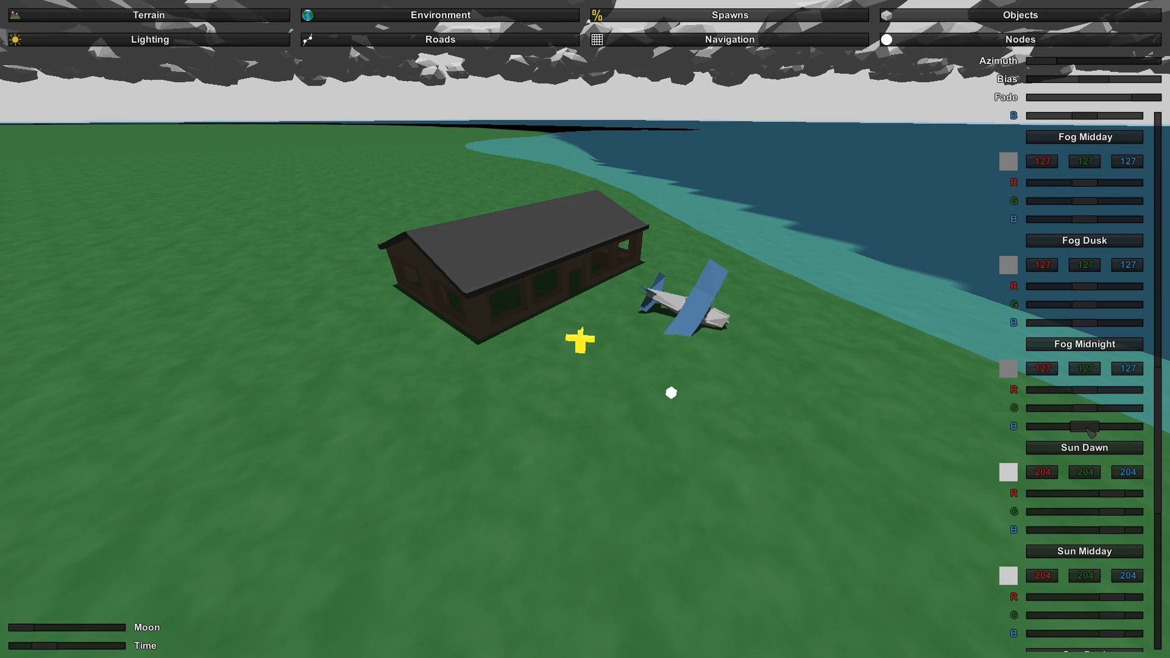
scroll(1088, 434, down, 7)
scroll(1089, 436, up, 20)
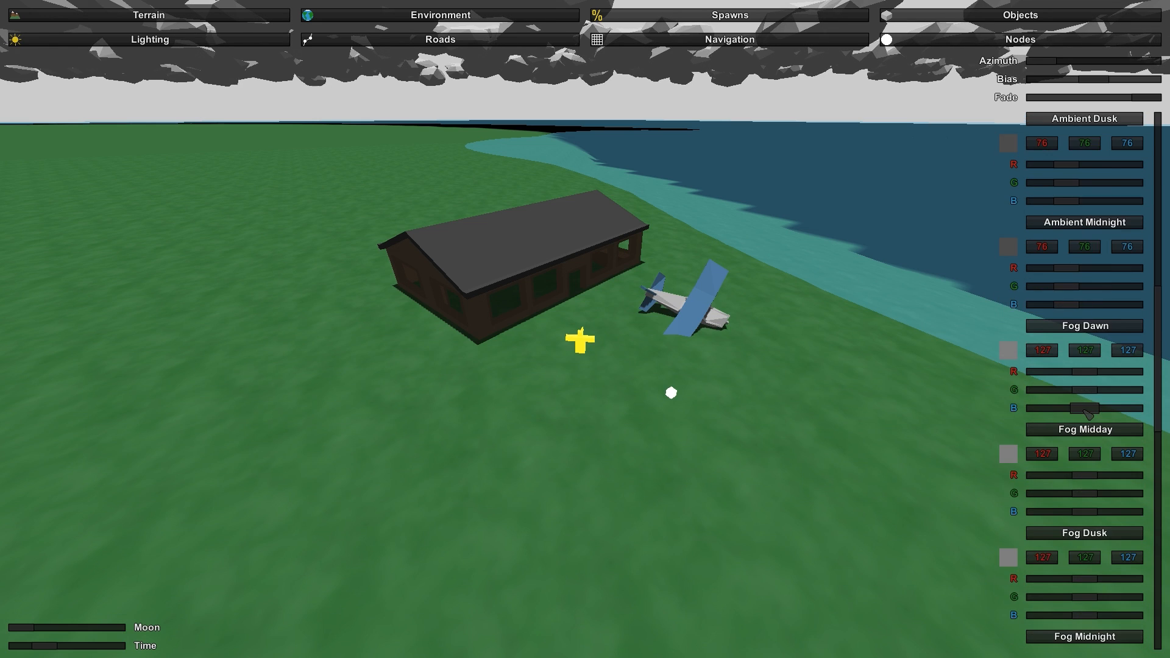
scroll(1101, 376, up, 15)
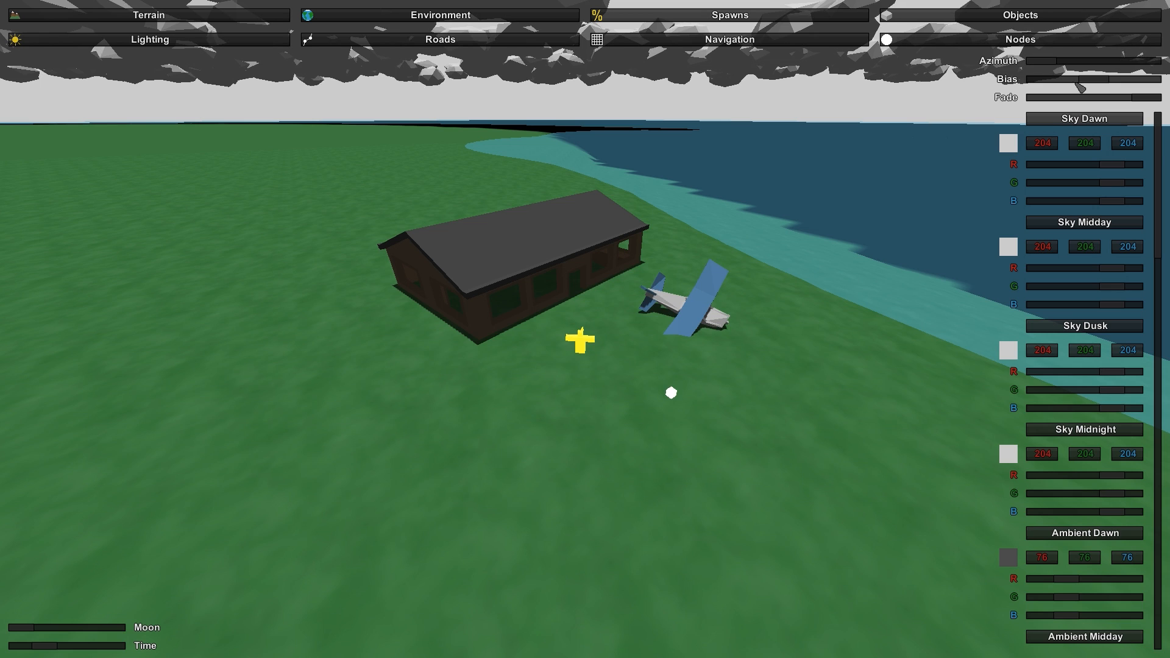
drag(1103, 84, 1050, 81)
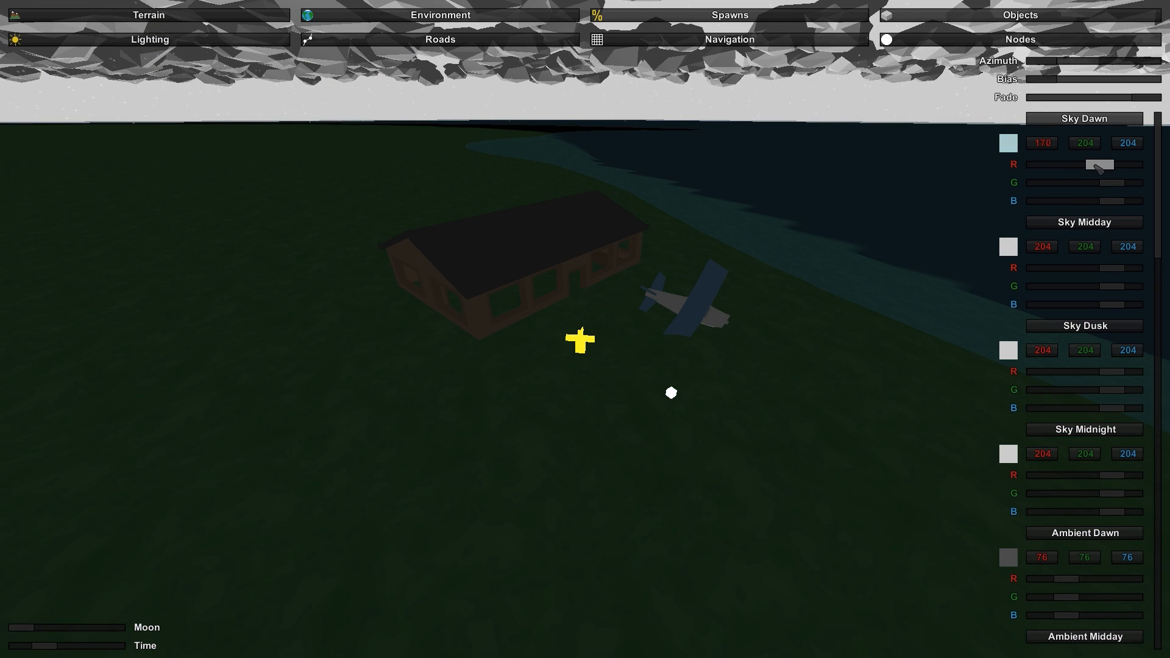
- Set the Sky Midnight colour to red 180 and green 185
scroll(1112, 320, down, 5)
scroll(1111, 319, down, 7)
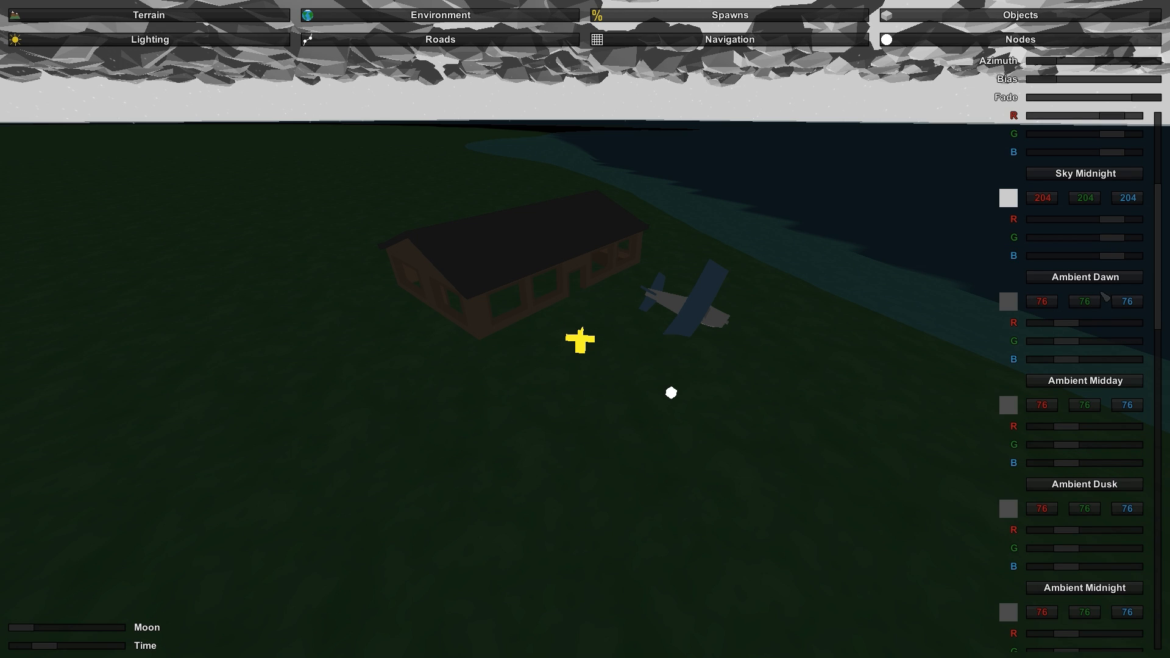
mouse_move(1114, 227)
mouse_down()
mouse_move(1036, 223)
mouse_move(1104, 223)
mouse_move(1049, 239)
mouse_move(1108, 238)
mouse_up()
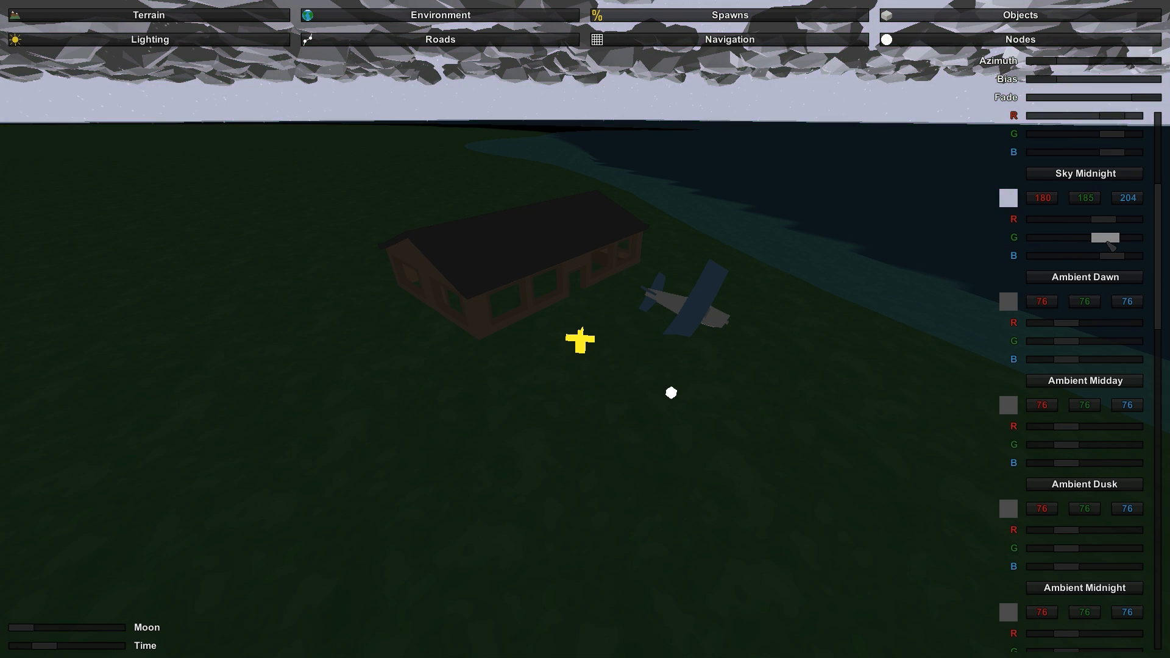
- Set the Fog Midnight colour to red 91, green 158 and blue 117
scroll(1136, 396, down, 20)
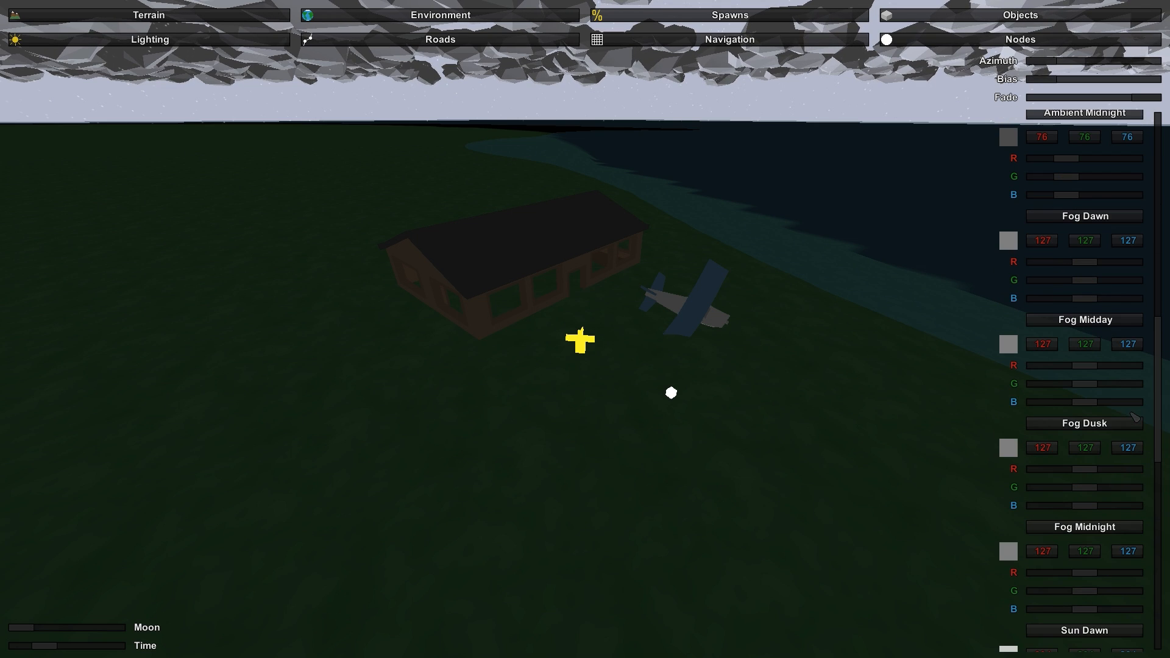
scroll(1117, 392, down, 5)
drag(1087, 468, 1081, 500)
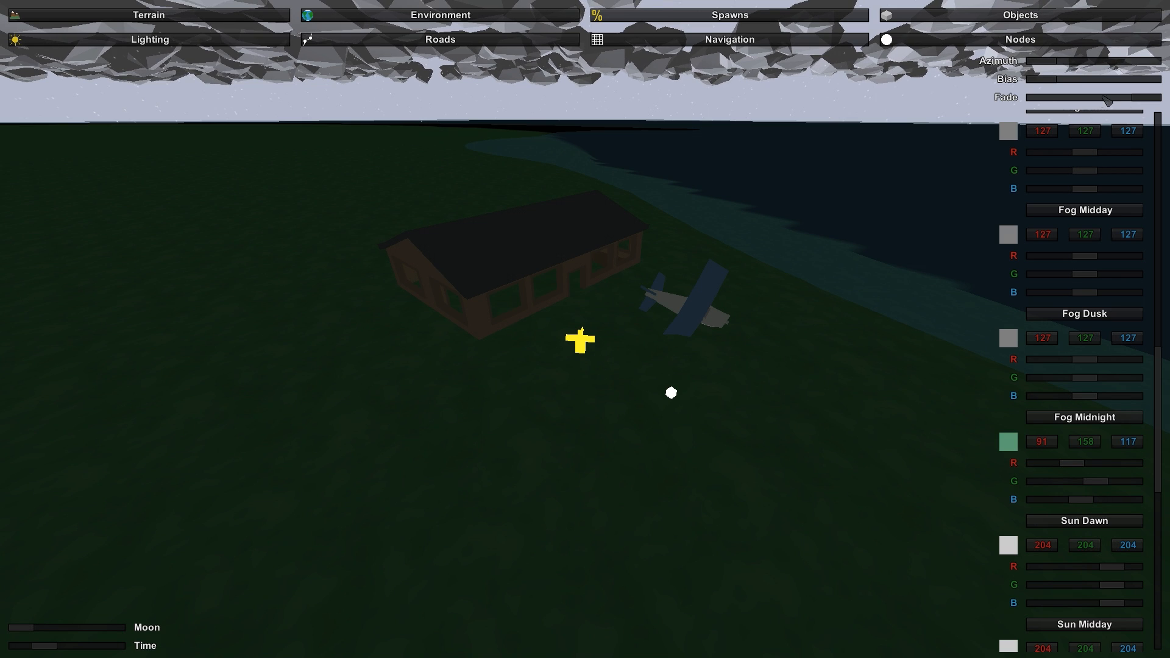
- Reduce the lighting fade and raise the Fog Midnight density to about three quarters
scroll(1073, 304, up, 2)
scroll(1049, 393, down, 10)
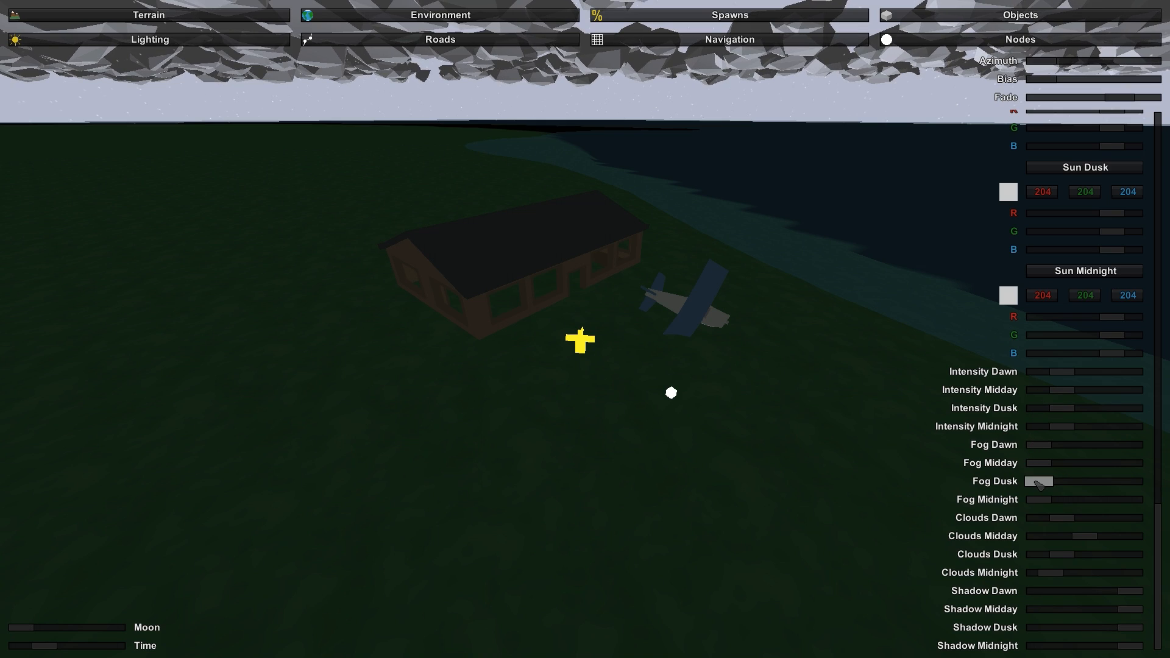
drag(1040, 500, 1113, 501)
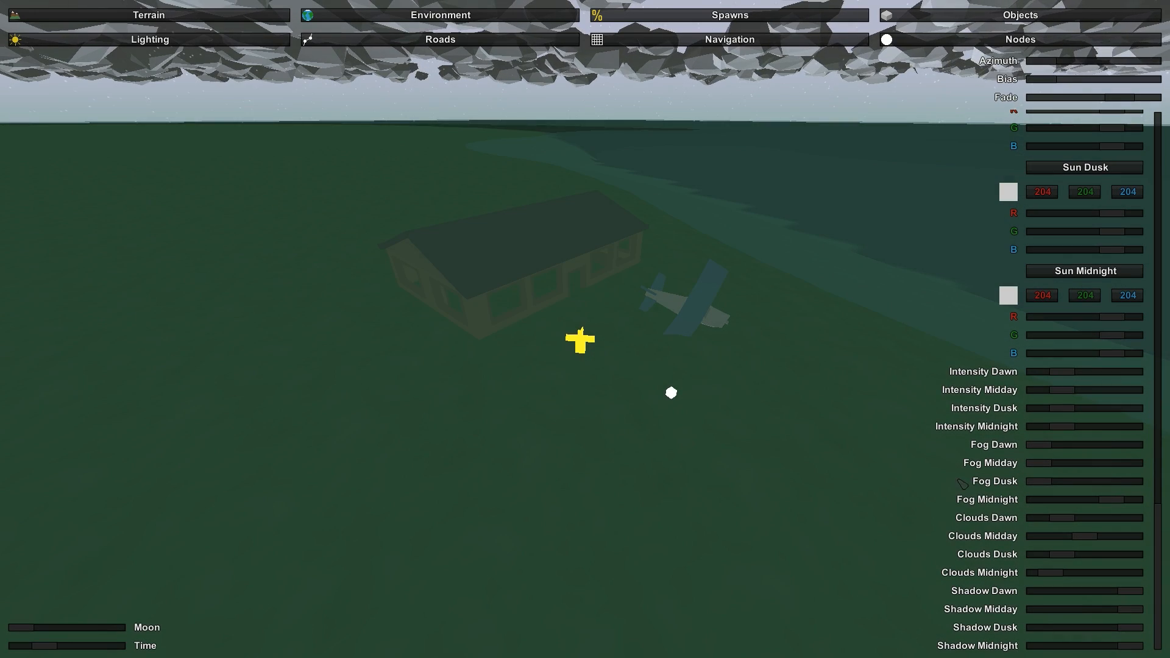
- Change the Fog Midnight colour to white with red, green and blue at 255, viewing the fog close to the house
key(w)
mouse_move(959, 479)
right_down()
mouse_move(884, 439)
mouse_move(921, 440)
mouse_move(922, 460)
mouse_move(899, 484)
mouse_move(899, 466)
right_up()
key(s)
key(d)
key(w)
key(w)
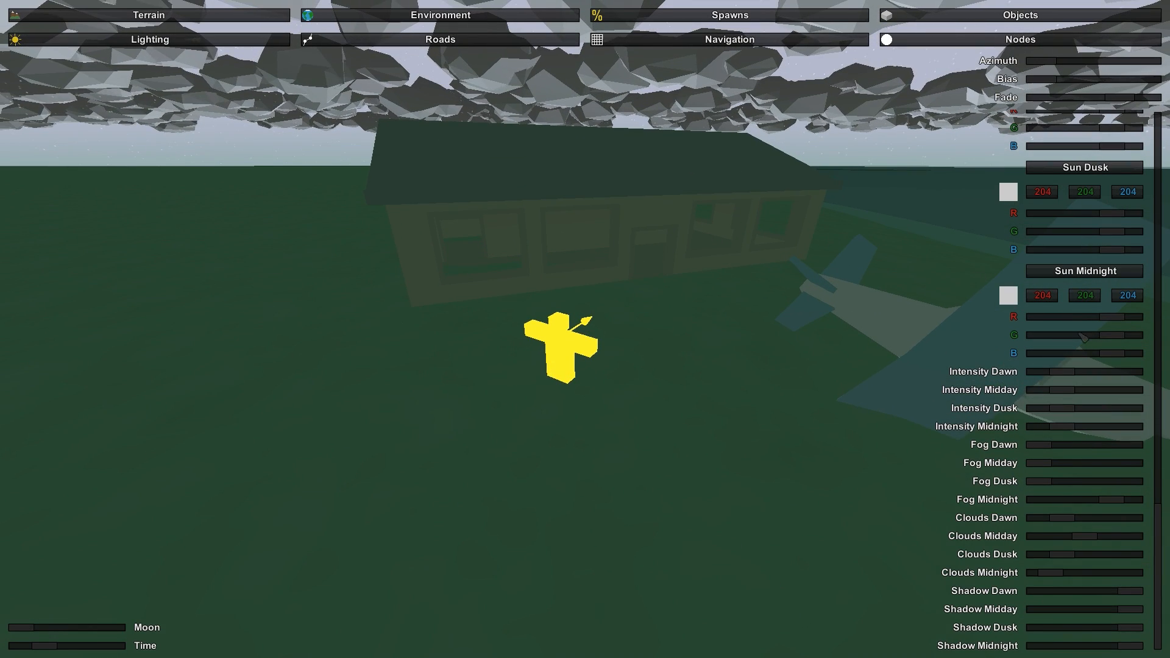
scroll(1110, 312, up, 6)
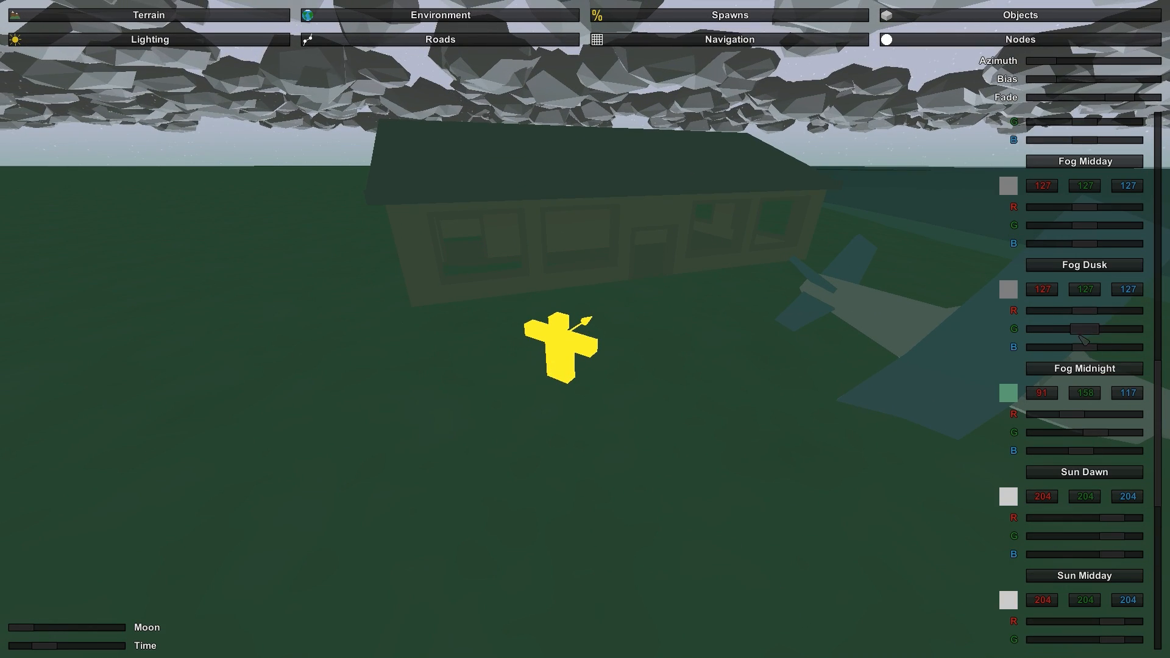
drag(1077, 418, 1037, 462)
drag(1086, 419, 1146, 433)
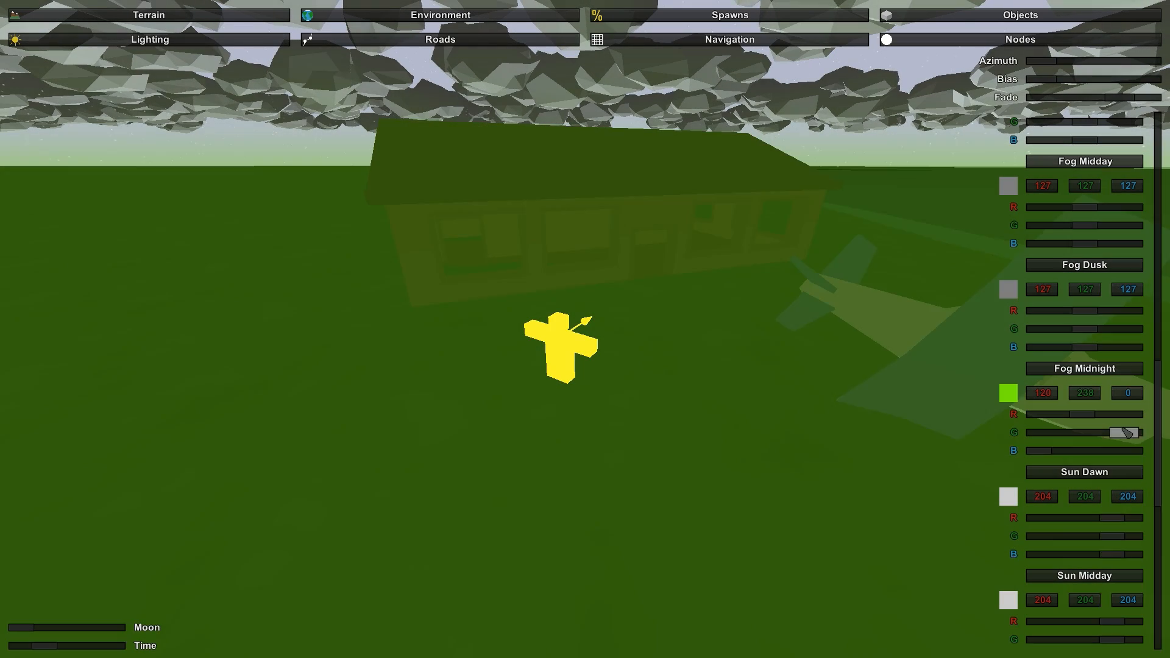
drag(1083, 414, 1157, 418)
drag(1049, 451, 1146, 451)
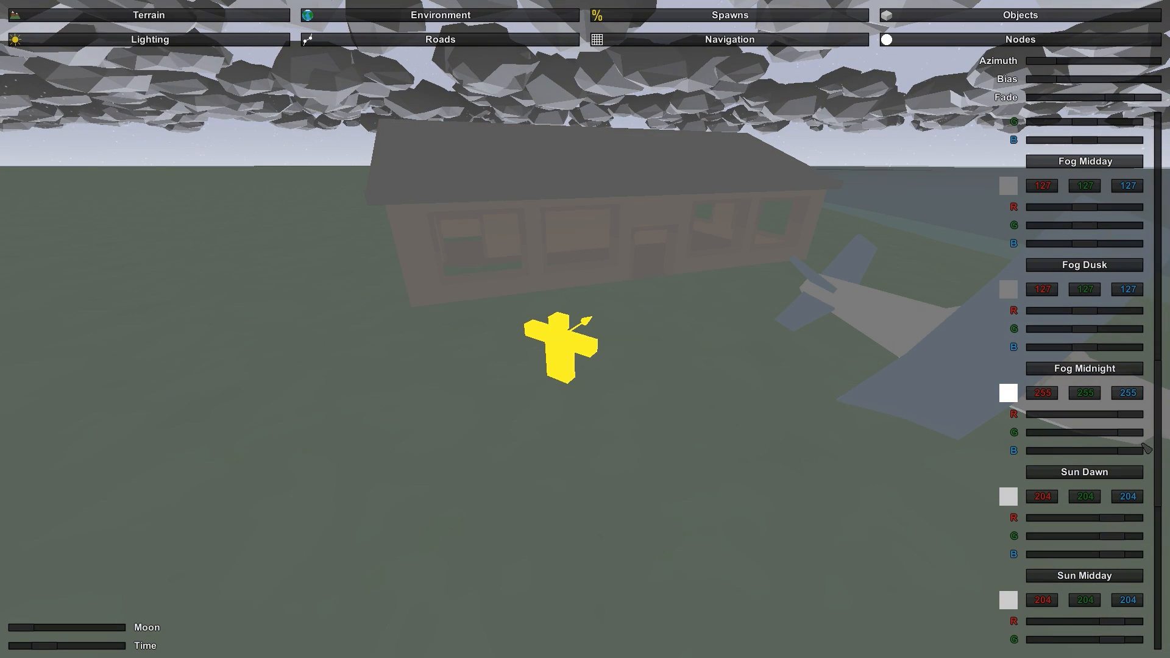
- Lower the Fog Midnight density to about half
scroll(1086, 465, down, 2)
scroll(1086, 465, down, 12)
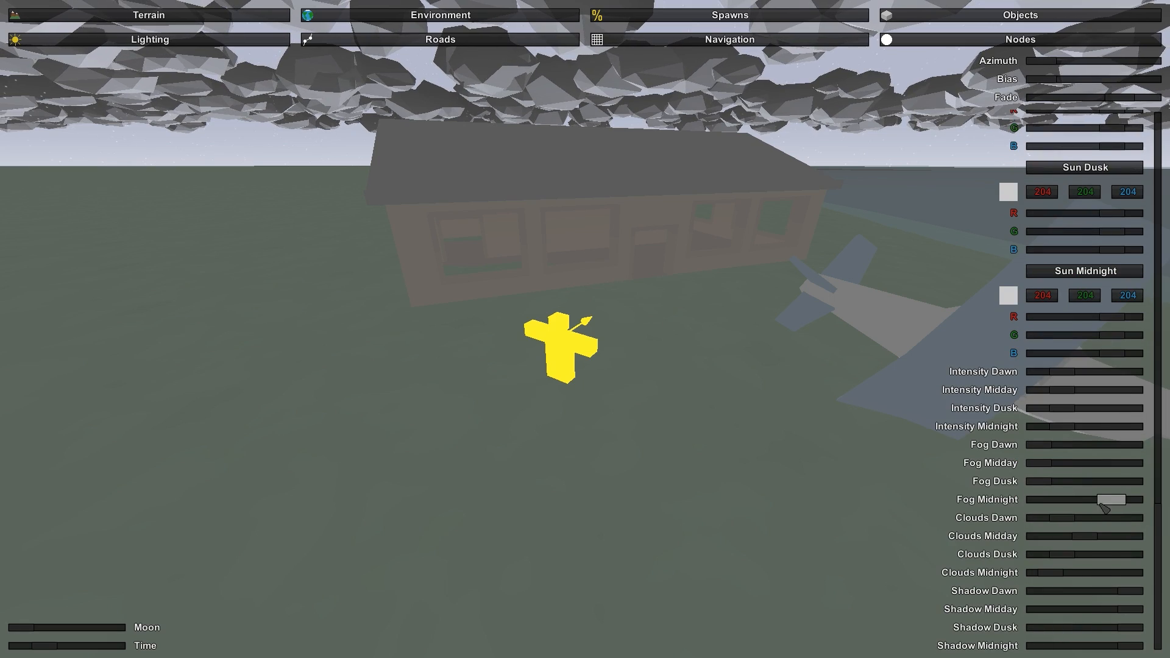
mouse_move(1105, 508)
mouse_down()
mouse_move(1069, 515)
mouse_move(1132, 504)
mouse_move(1083, 501)
mouse_up()
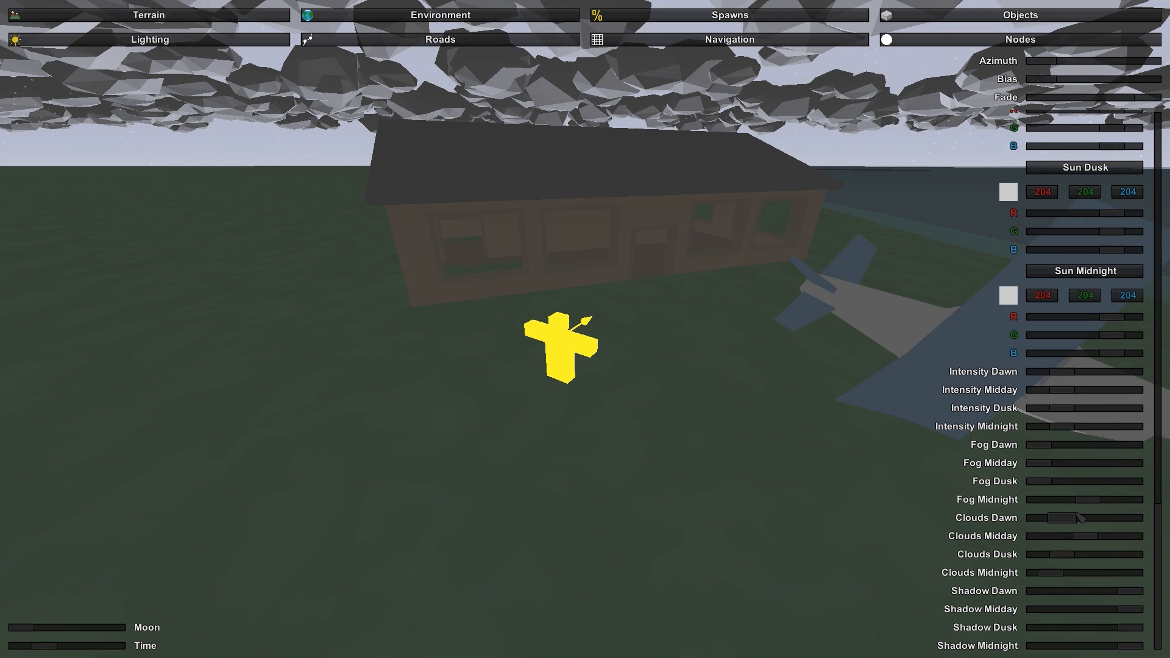
- Start a Highway_0 road with its first nodes on the grass along the shoreline away from the house
click(451, 39)
key(s)
right_drag(616, 318, 683, 434)
mouse_move(655, 337)
right_down()
mouse_move(587, 338)
mouse_move(633, 308)
right_up()
key(s)
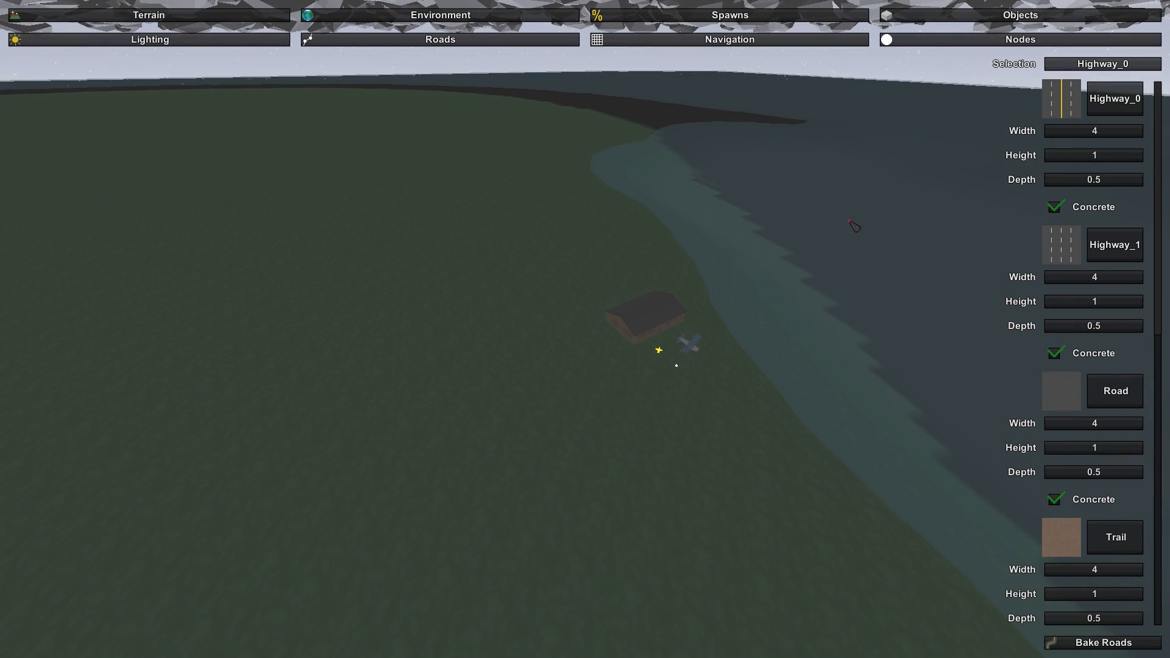
right_drag(650, 241, 750, 317)
key(w)
key(s)
mouse_move(585, 329)
right_down()
mouse_move(512, 298)
mouse_move(458, 256)
mouse_move(585, 280)
mouse_move(640, 351)
mouse_move(587, 331)
right_up()
key(a)
key(a)
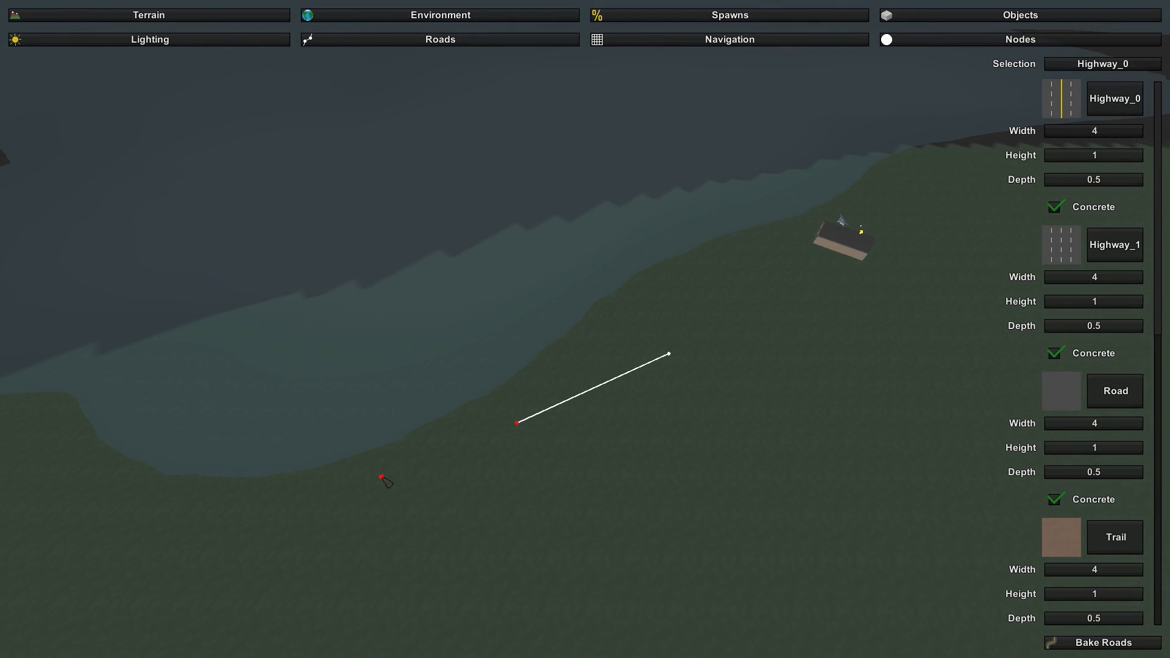
- Extend the Highway_0 road with nodes along the coast and loop it back across the grass toward its start
click(316, 486)
key(w)
right_drag(199, 508, 73, 503)
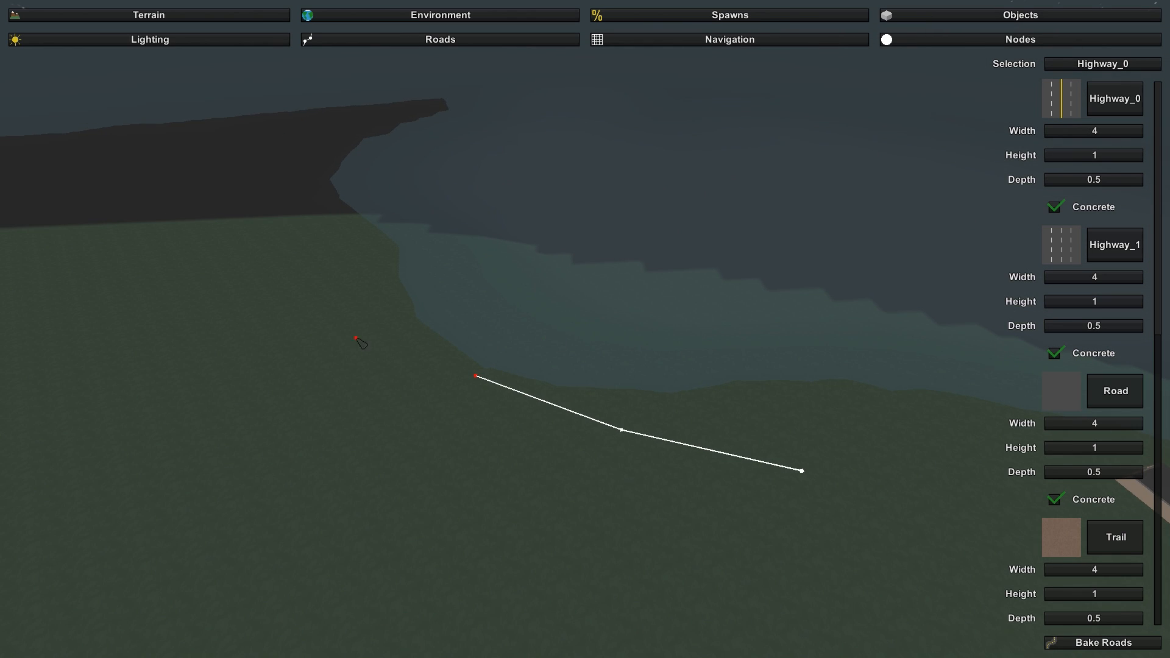
right_drag(223, 242, 653, 315)
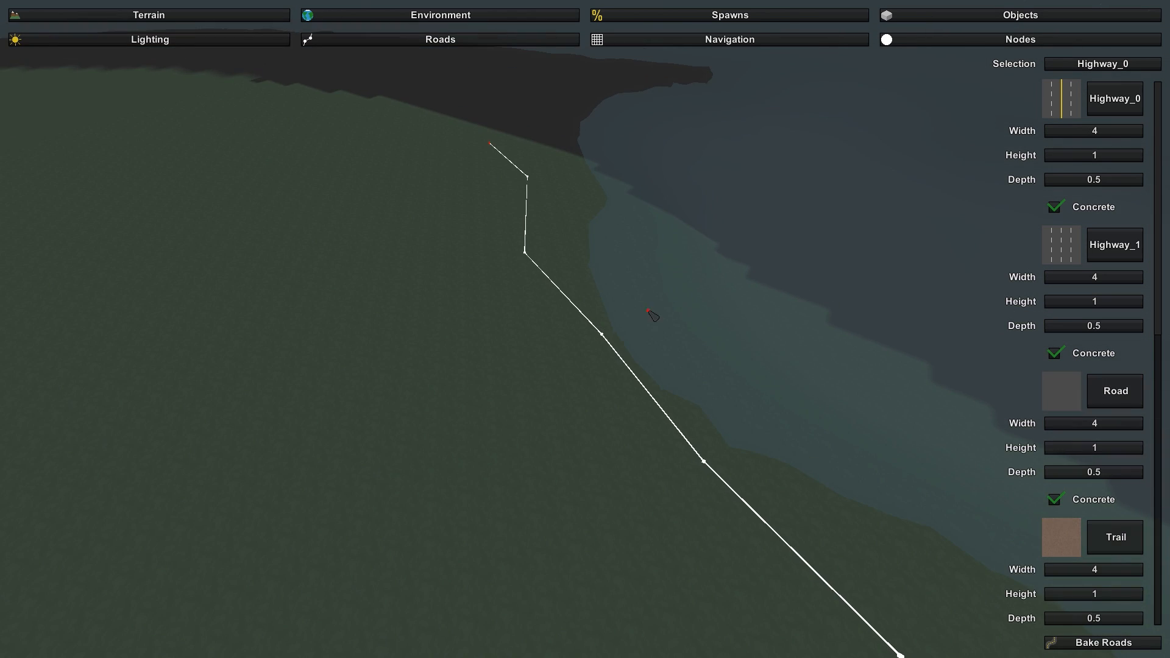
click(421, 519)
right_drag(421, 519, 605, 332)
click(689, 598)
click(859, 587)
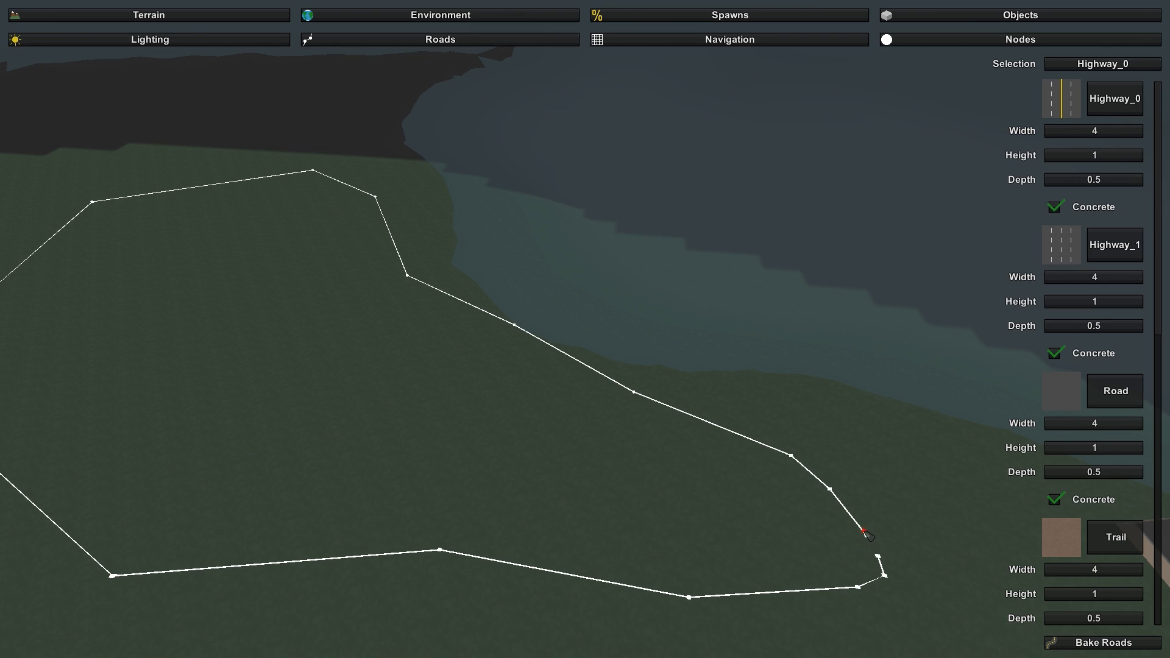
- Try to join the two ends of the road loop with additional nodes, and delete the surplus nodes in the gap
right_drag(956, 494, 586, 330)
key(w)
key(s)
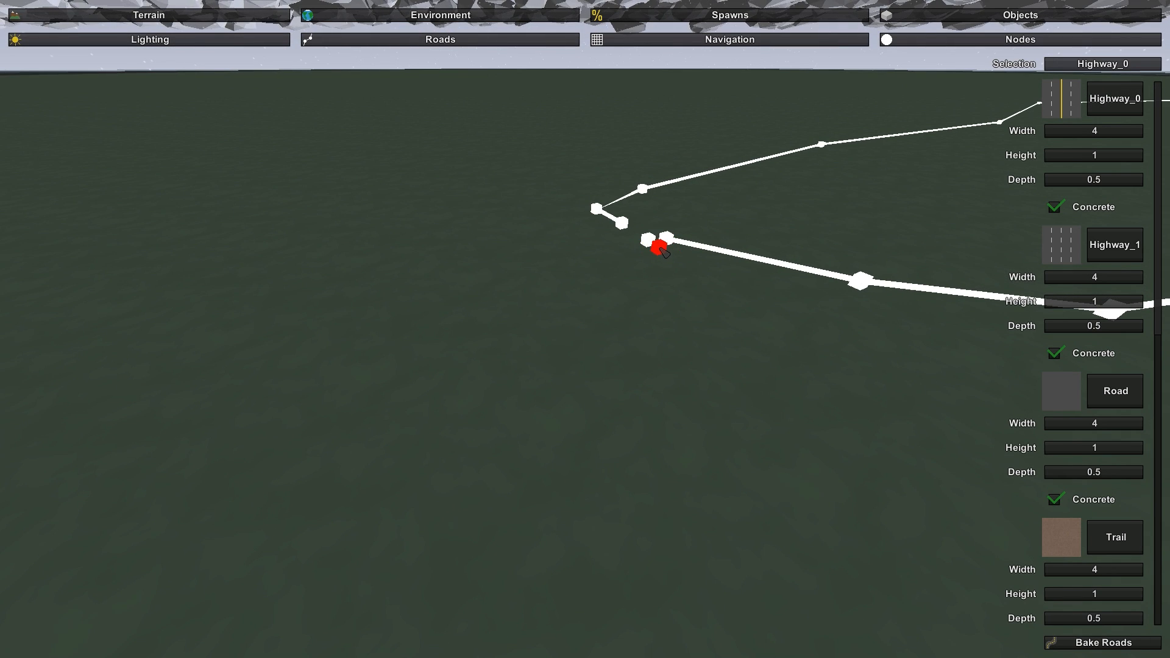
right_drag(660, 248, 939, 378)
key(a)
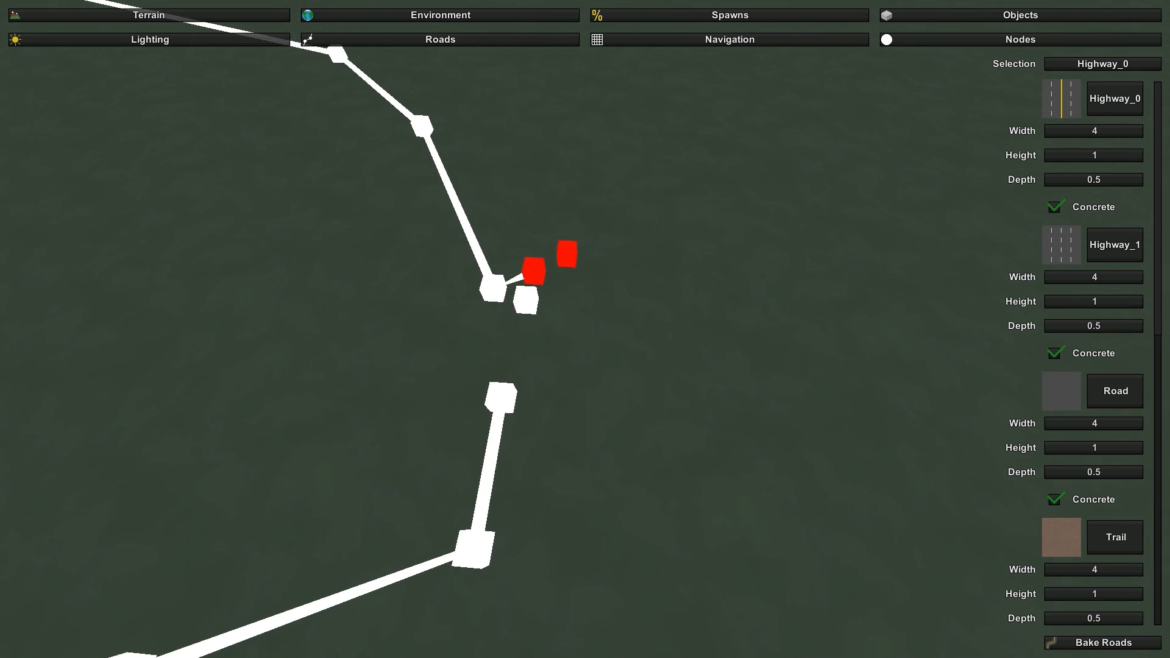
right_drag(707, 335, 587, 331)
key(s)
click(659, 305)
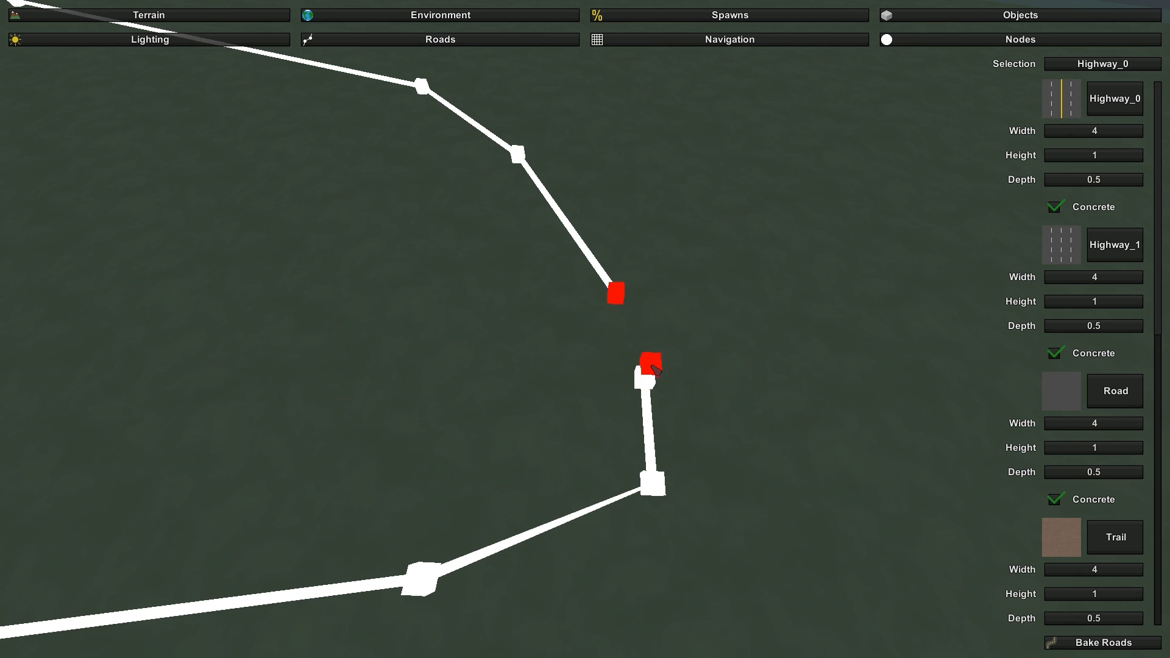
key(Delete)
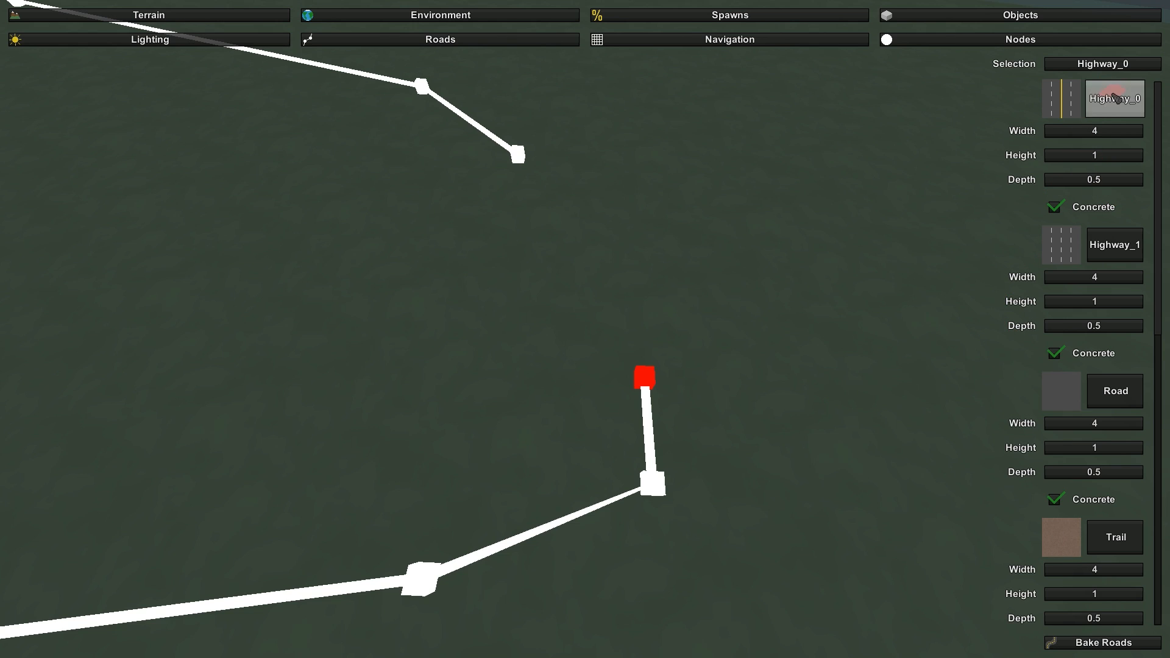
click(650, 401)
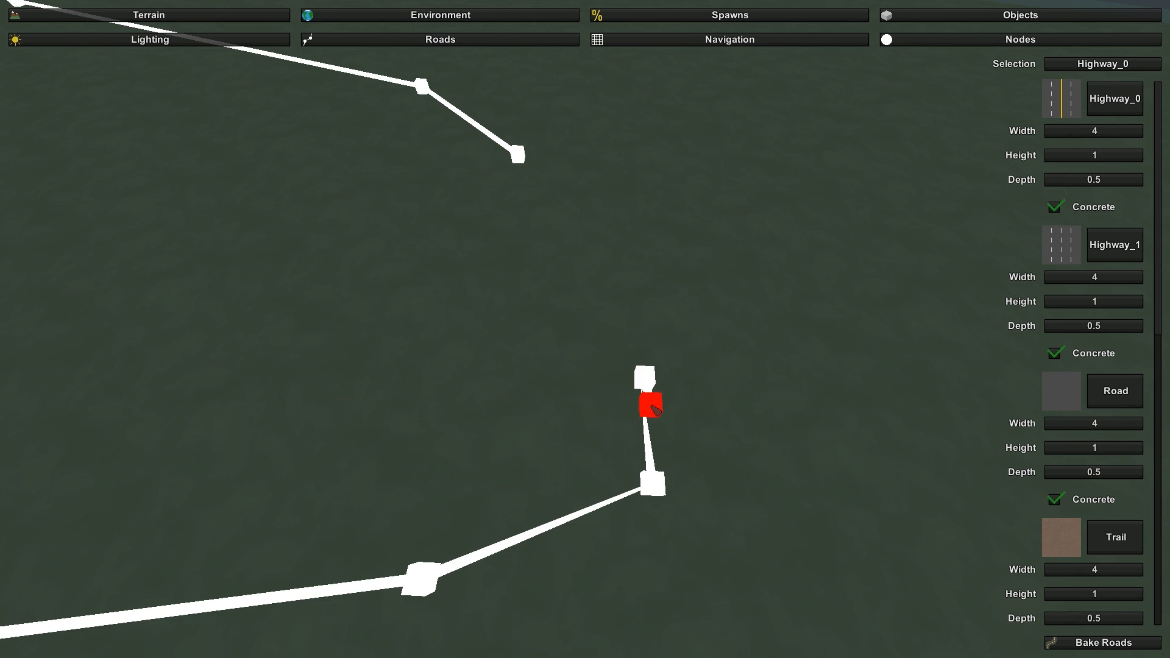
click(647, 429)
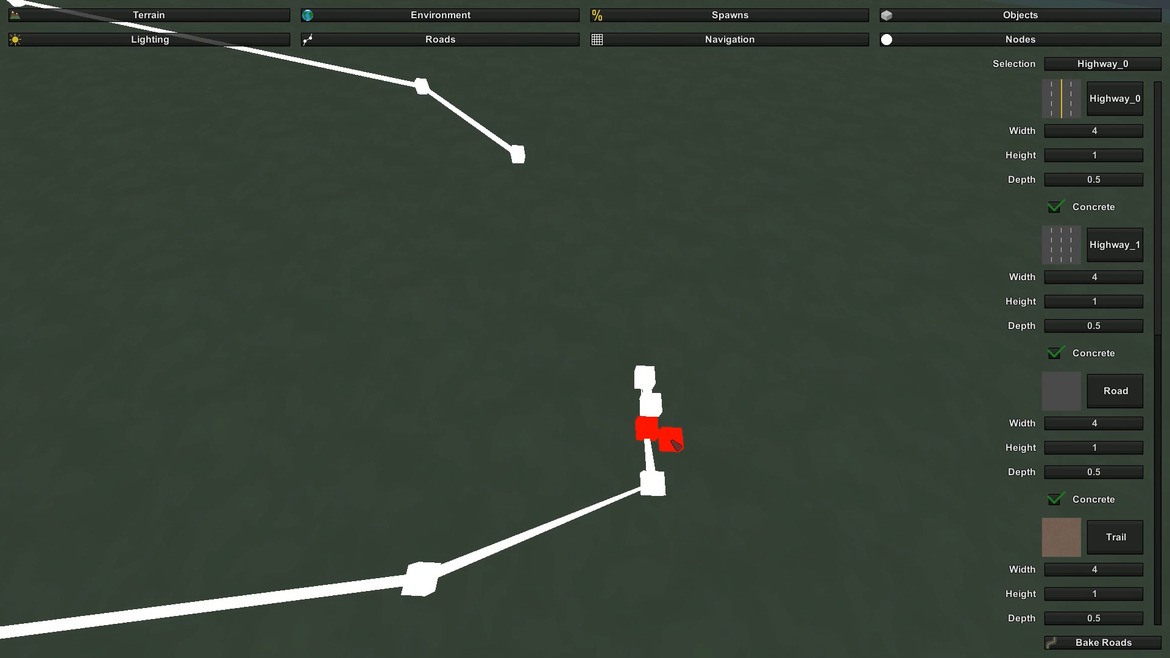
- Bake the roads and inspect the highway surface along the loop
scroll(1128, 523, down, 7)
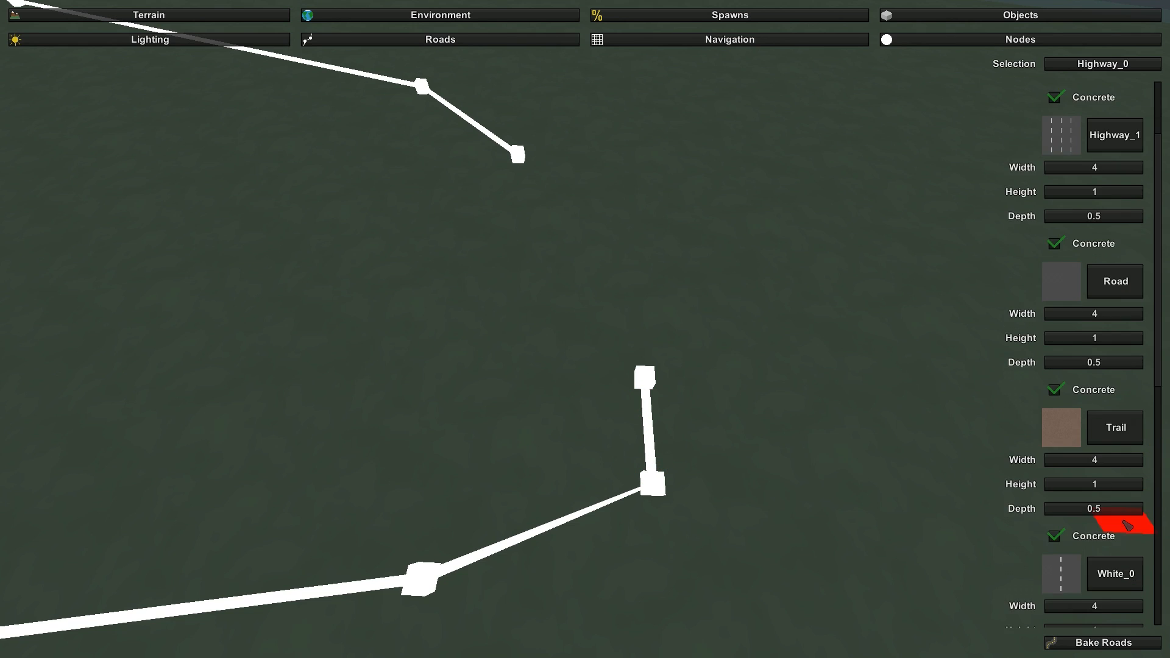
click(1105, 642)
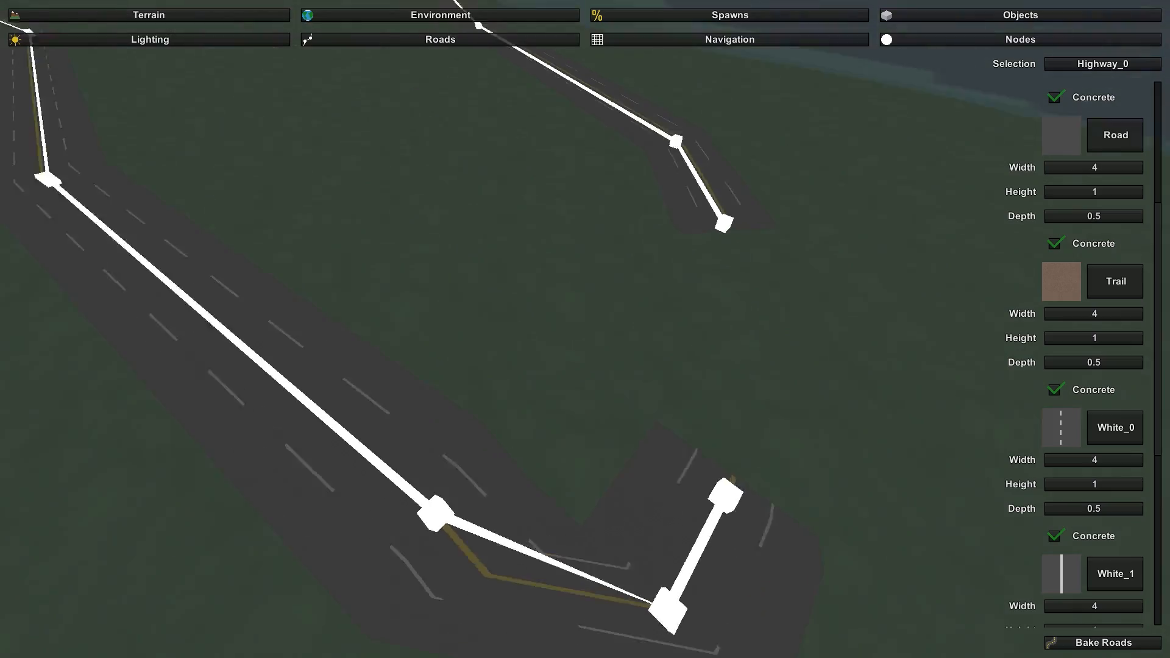
key(w)
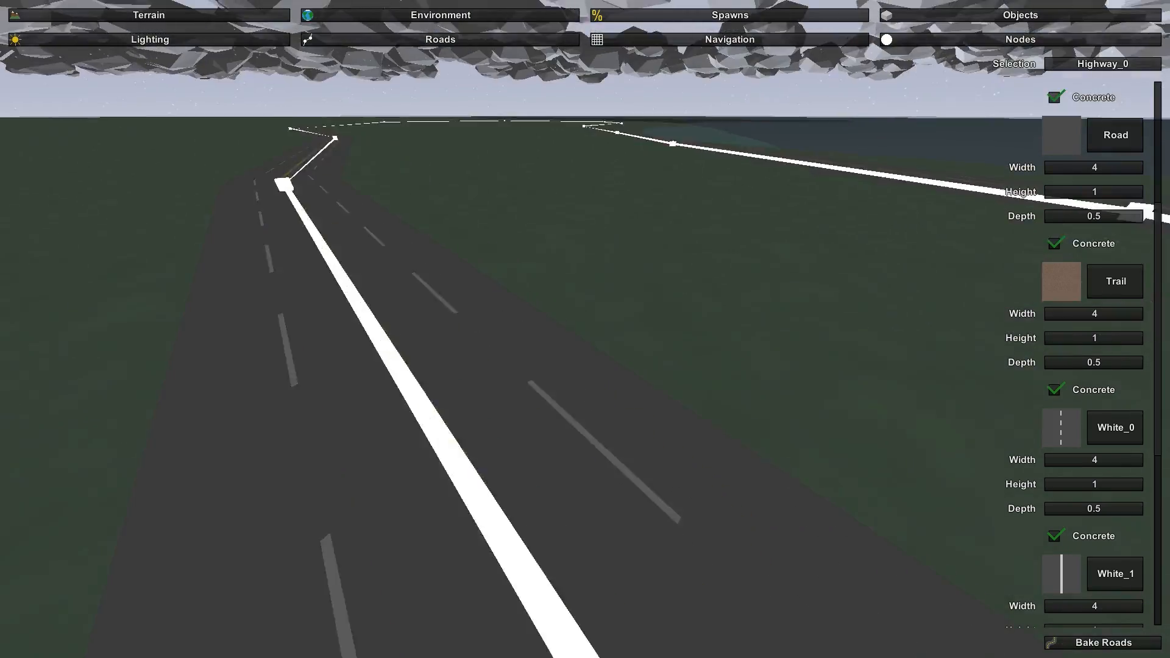
key(w)
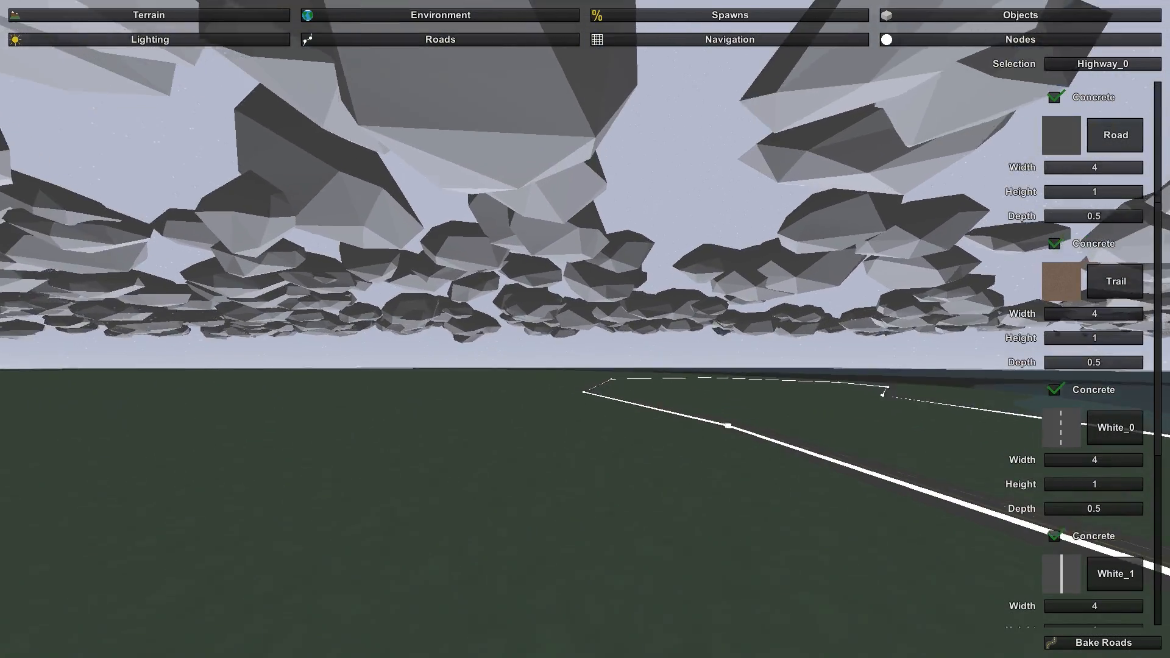
key(w)
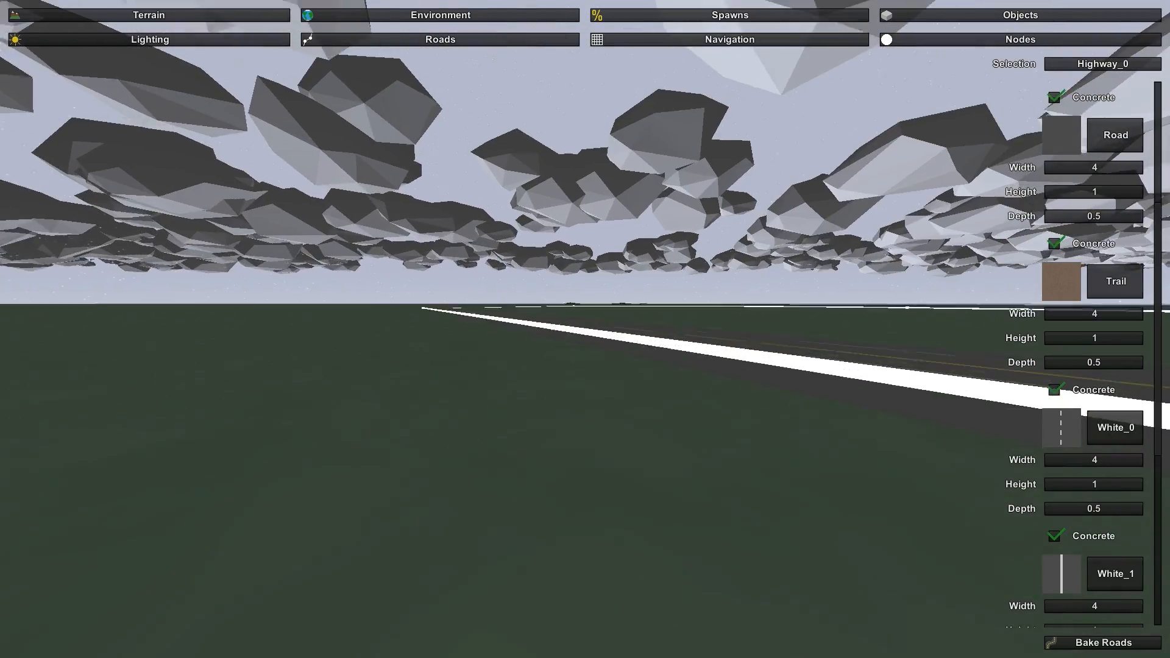
- Choose the Yellow_1 road type for a new road beside the gap between the highway's two ends
key(w)
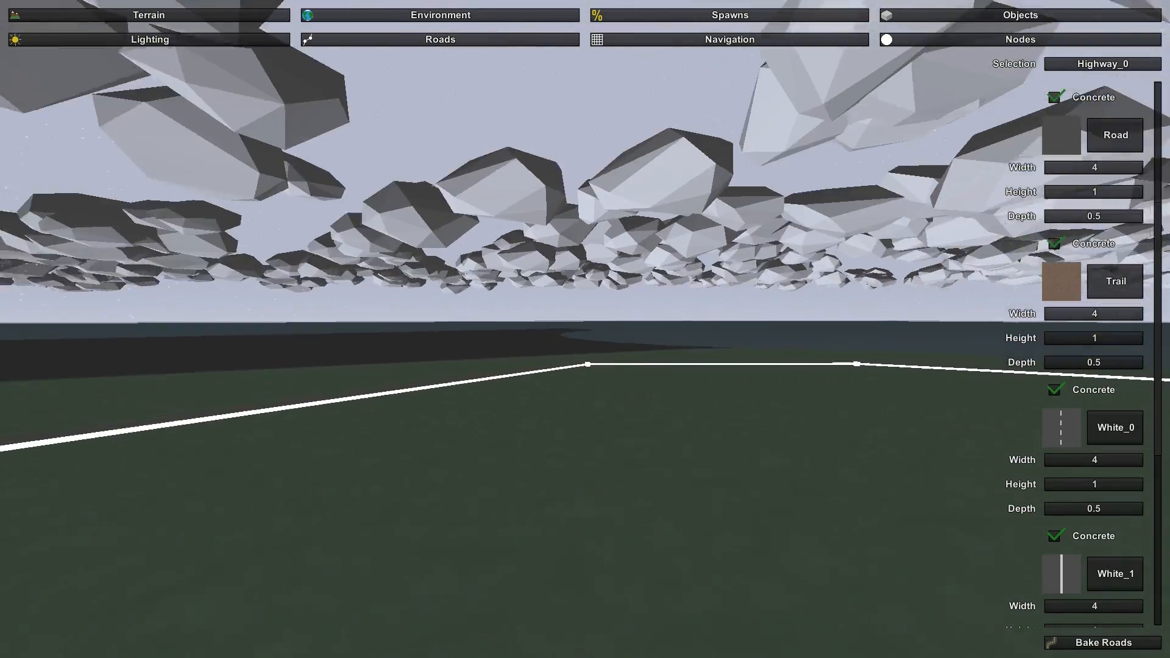
key(w)
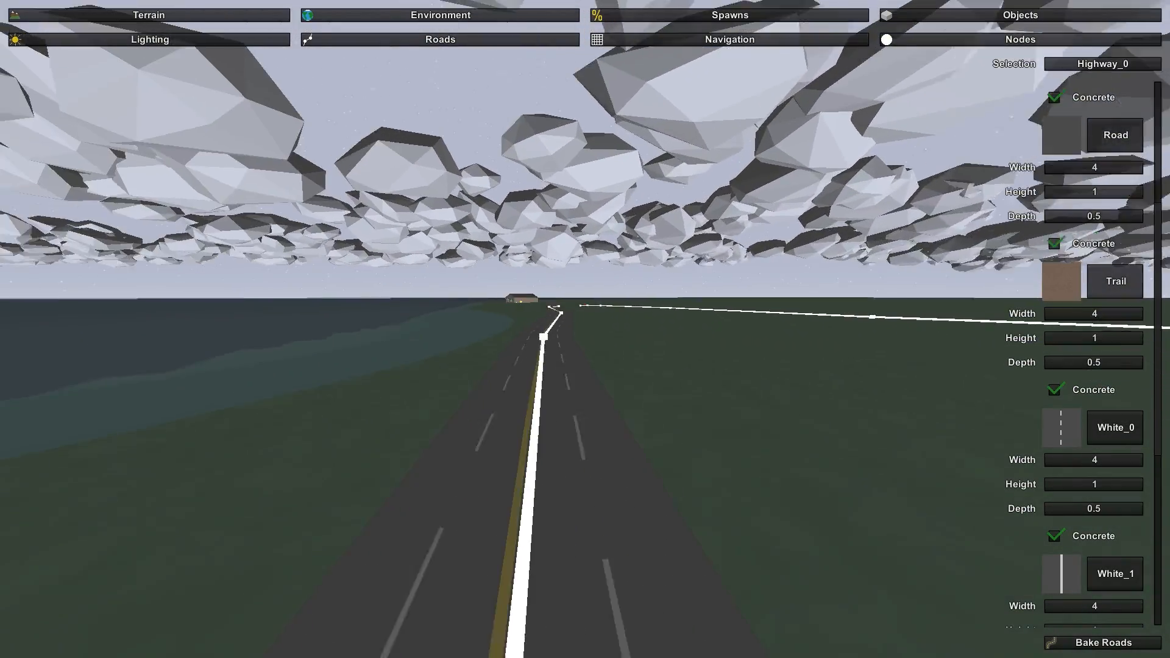
key(w)
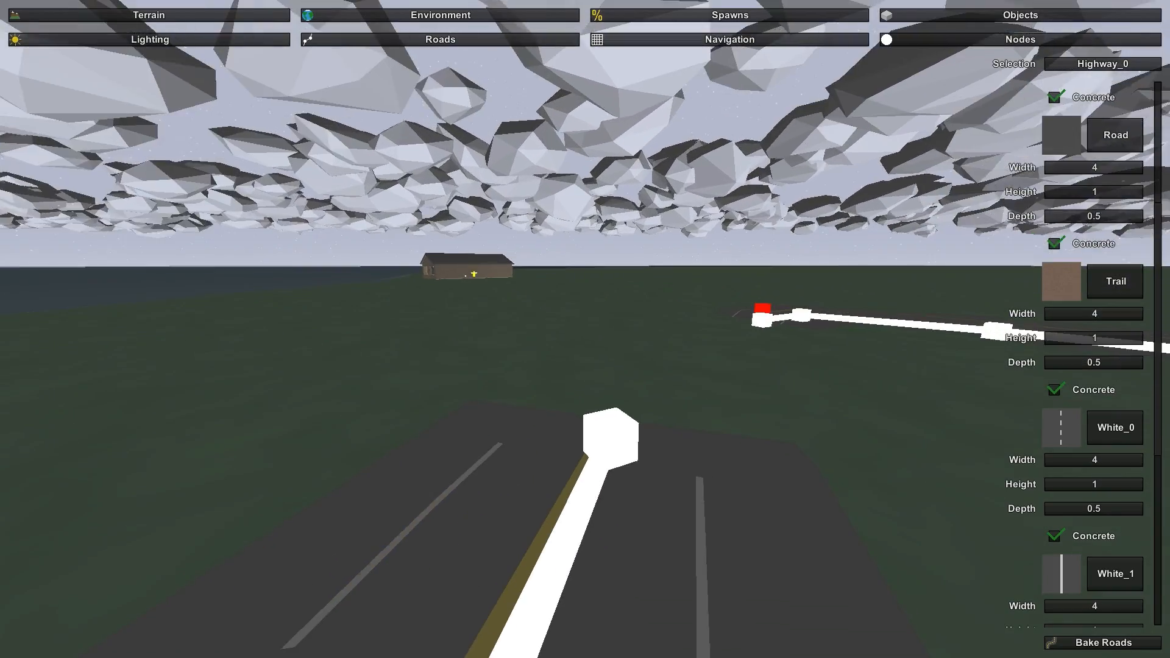
key(s)
key(a)
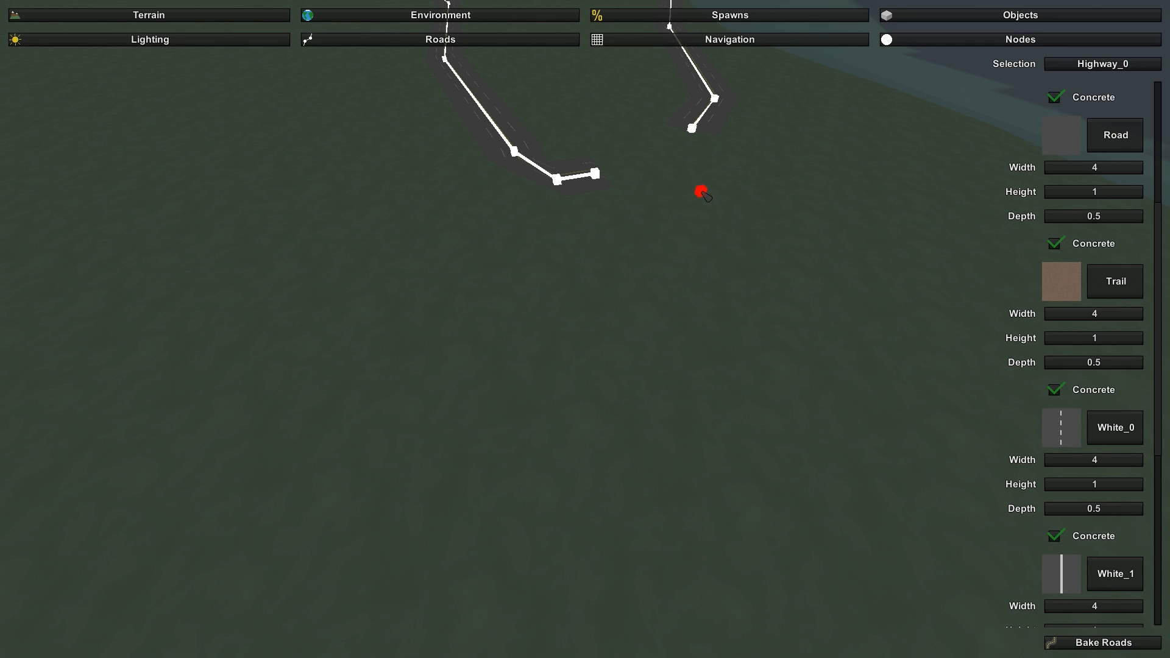
click(1101, 428)
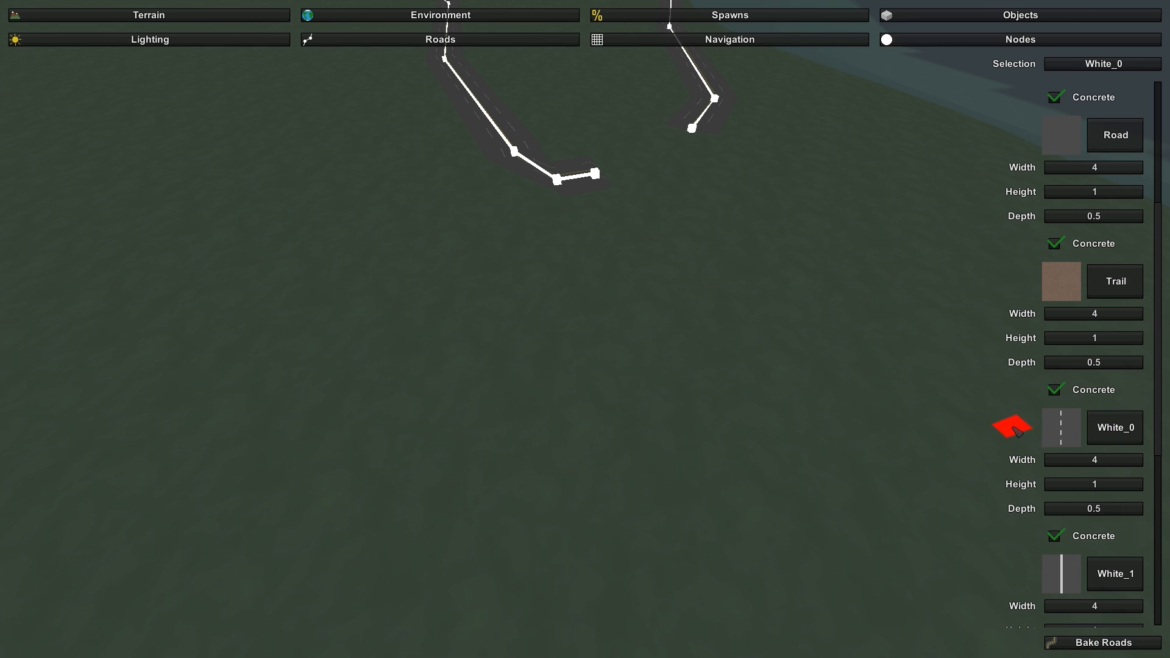
scroll(1048, 451, down, 6)
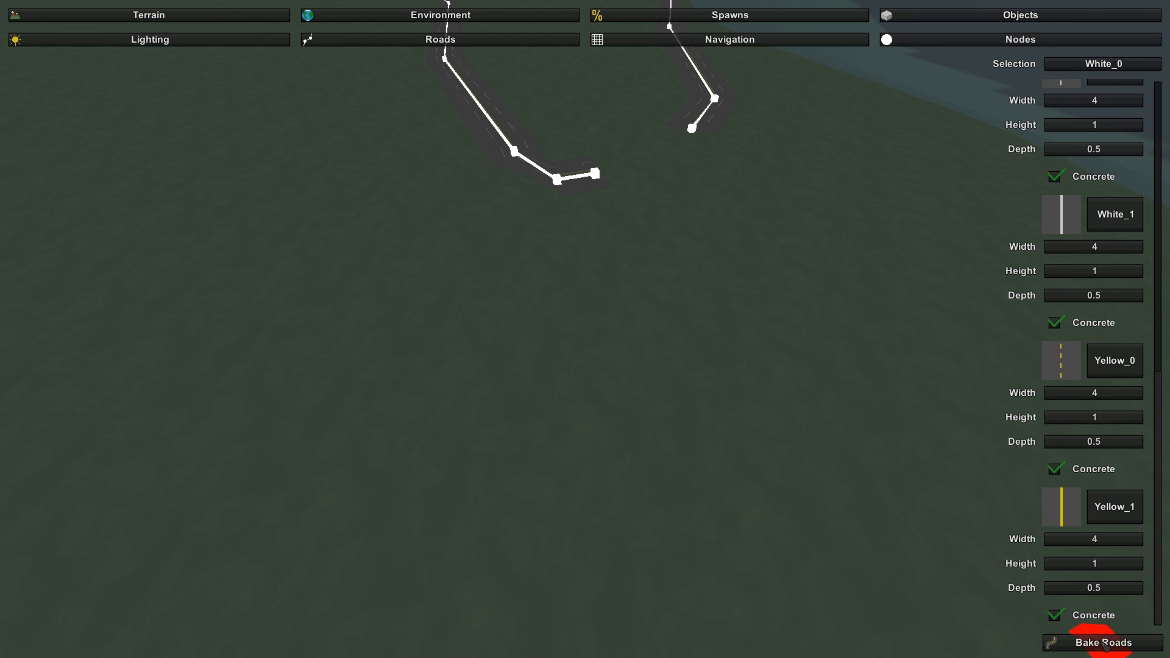
click(1115, 506)
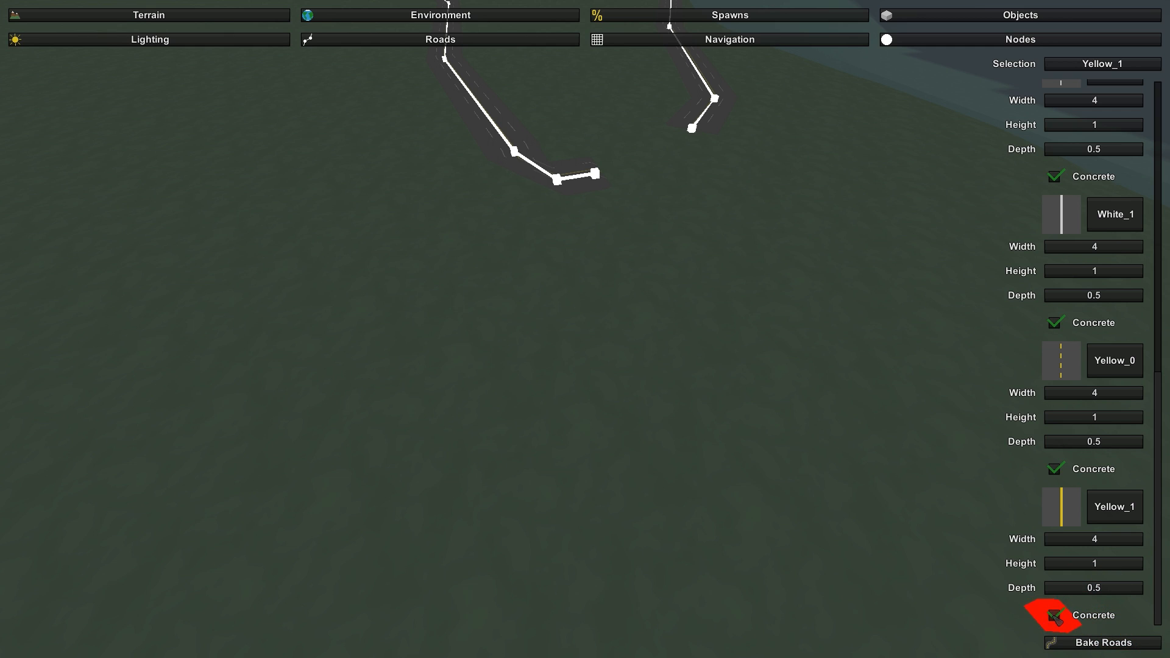
click(1054, 616)
- Place nodes of the new road as a small four-sided loop on the grass beside the highway's gap, closing it at its start
click(616, 282)
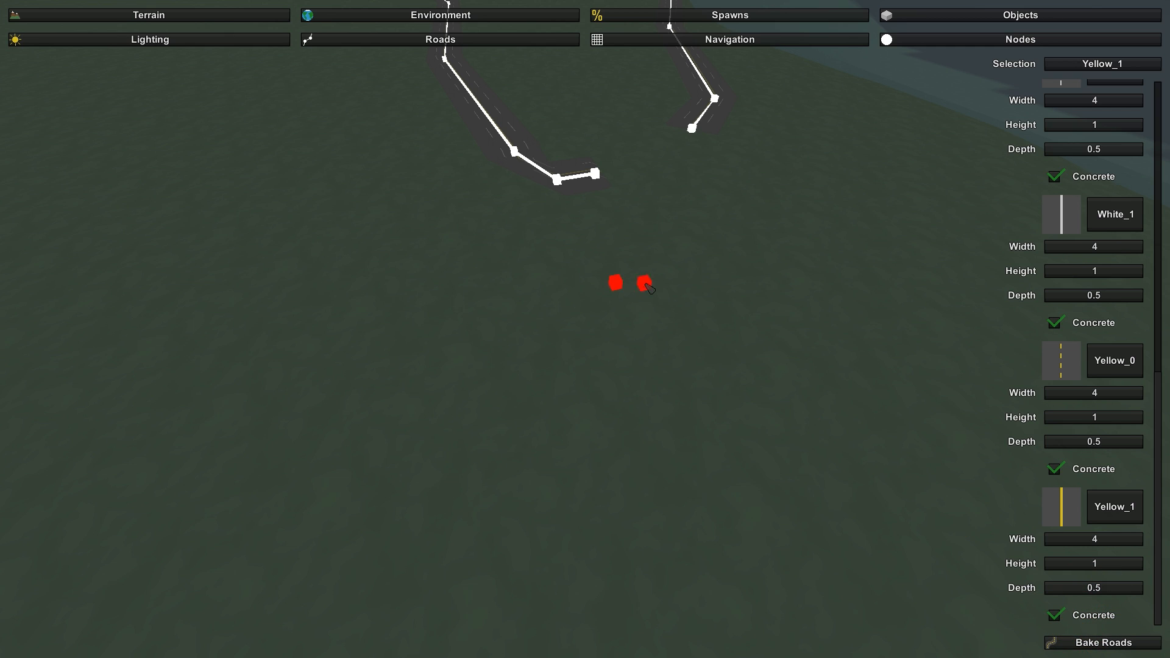
click(886, 260)
click(932, 440)
click(663, 471)
click(613, 281)
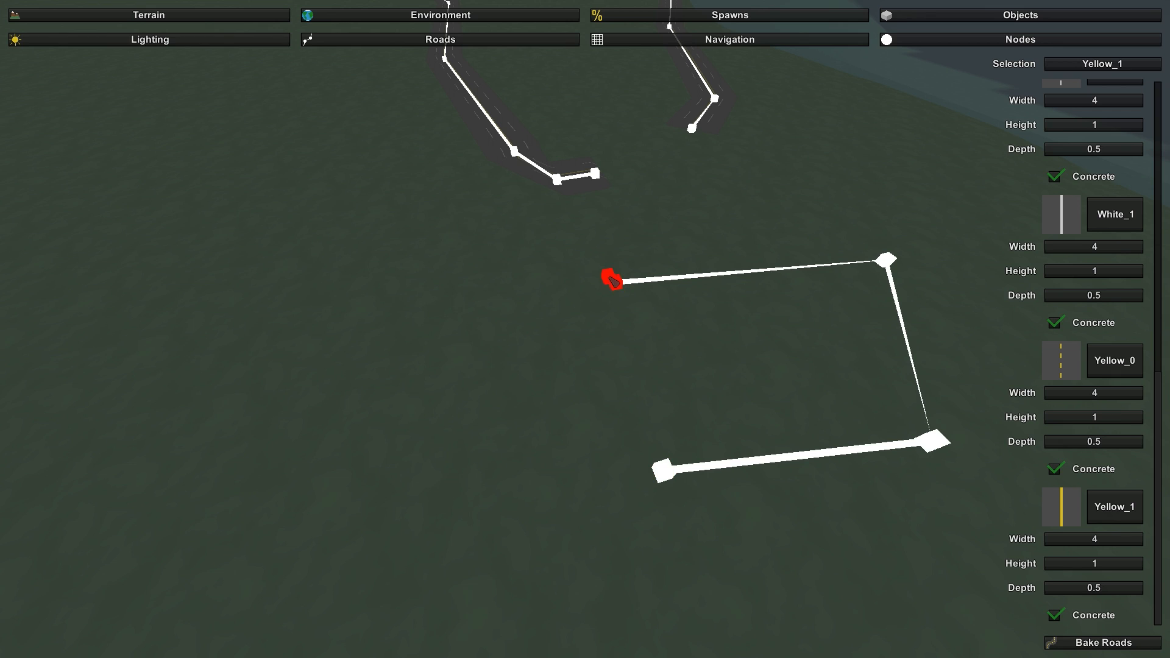
click(638, 420)
click(671, 484)
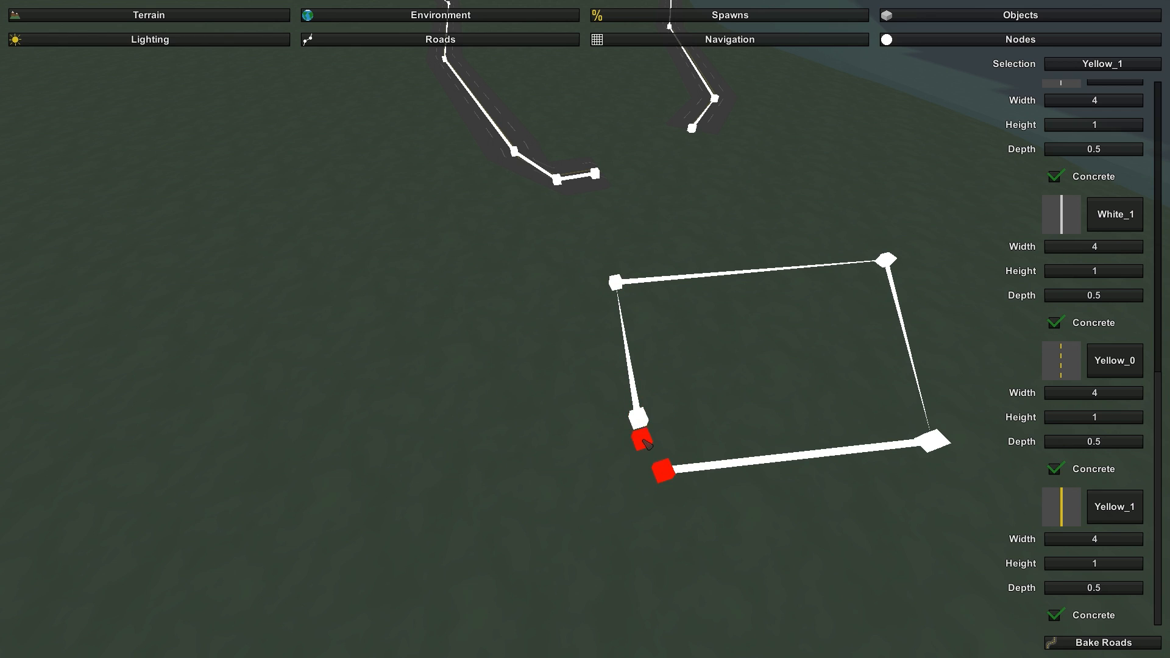
click(644, 440)
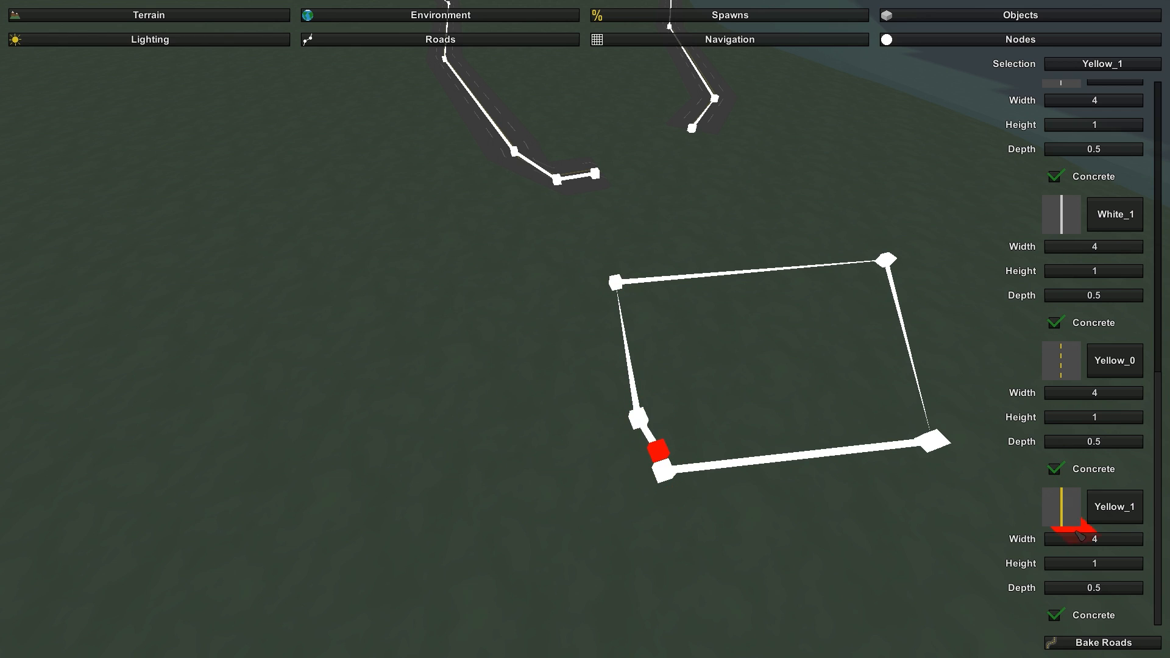
- Bake the roads and inspect the surface of the small loop near the house
click(1126, 643)
right_drag(743, 510, 1036, 390)
key(s)
key(a)
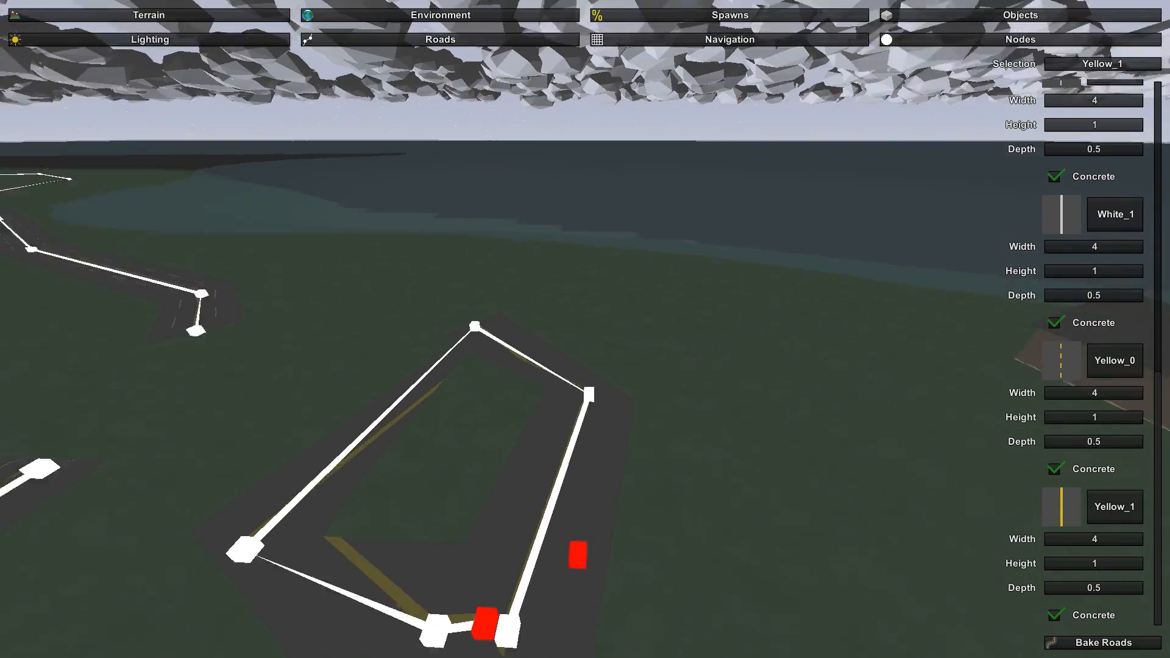
right_drag(585, 329, 329, 451)
key(w)
key(s)
key(d)
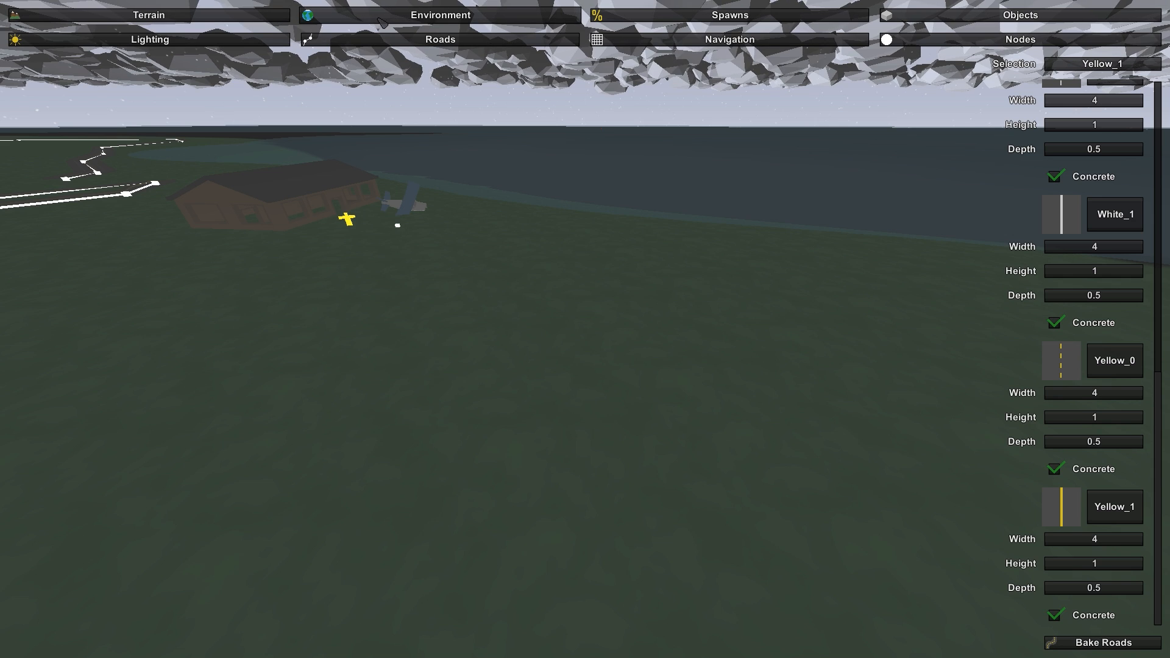
- Raise the density of the Pebbles_0 terrain detail to its maximum
click(243, 19)
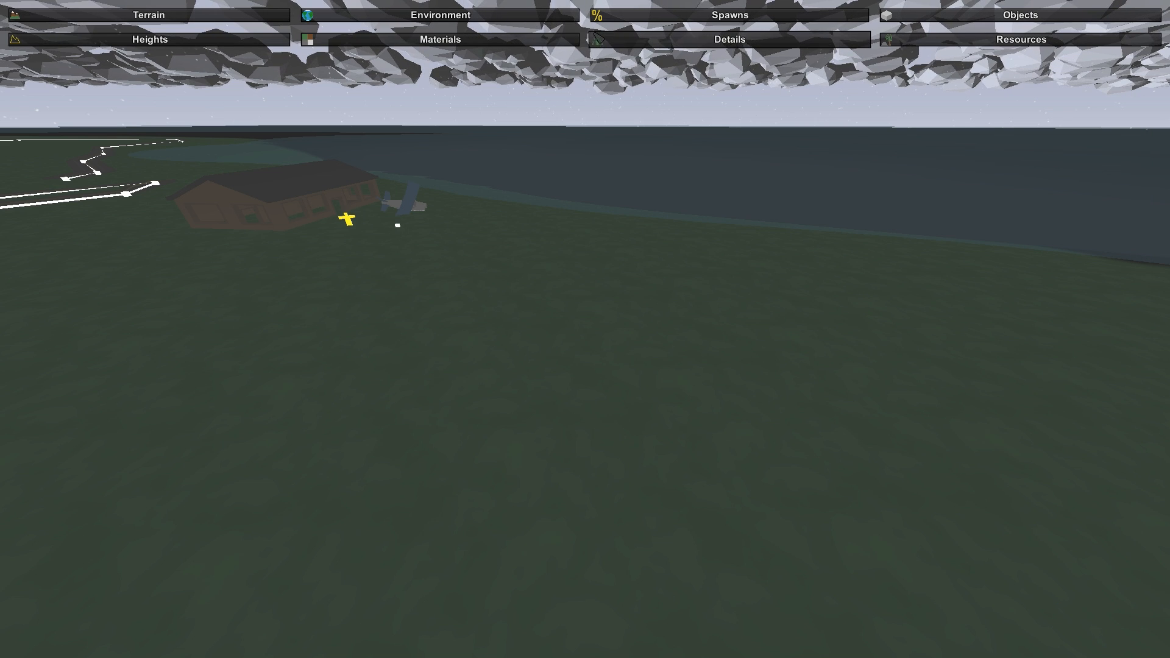
click(730, 39)
scroll(1015, 204, down, 10)
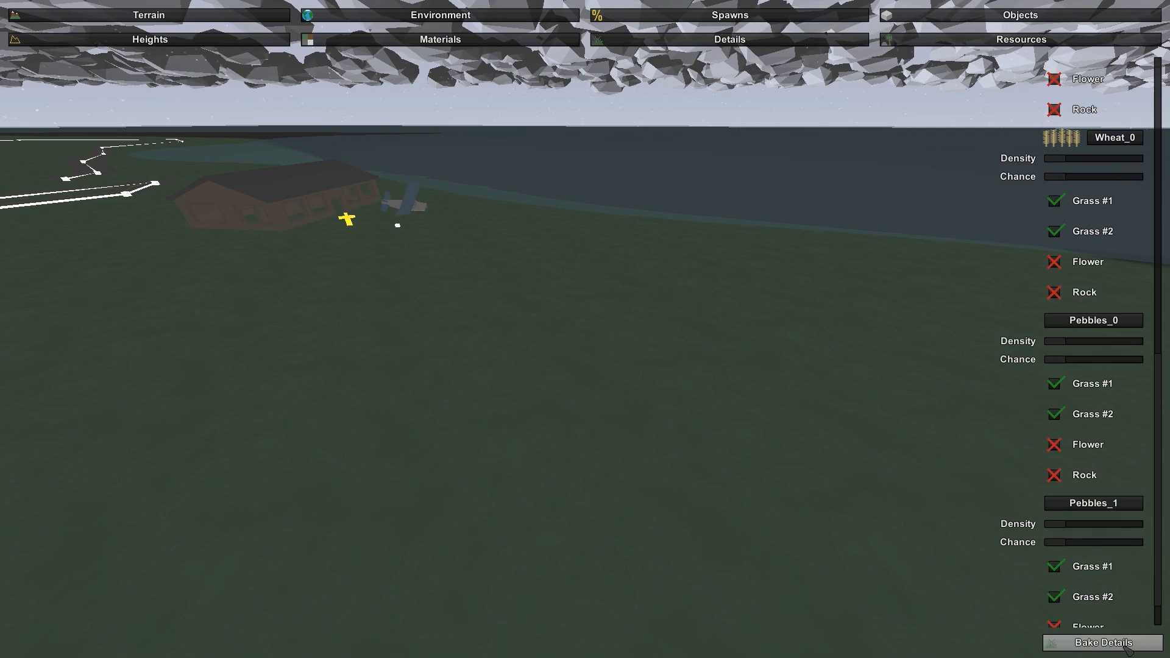
scroll(1056, 594, down, 1)
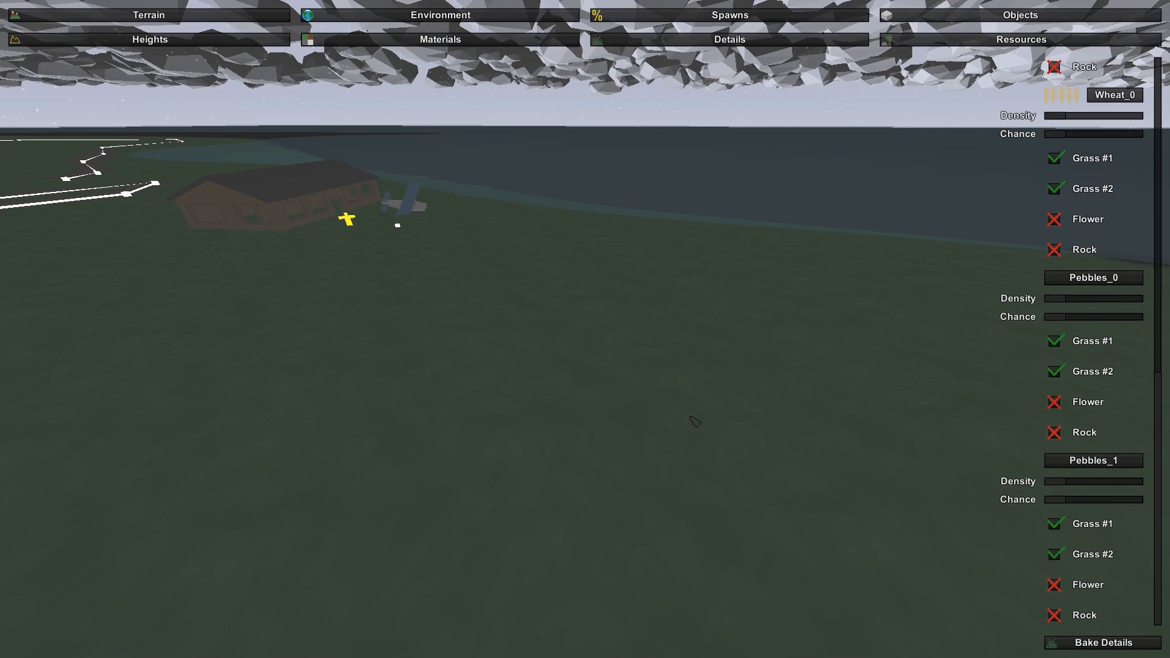
key(s)
right_drag(695, 422, 593, 326)
key(w)
key(s)
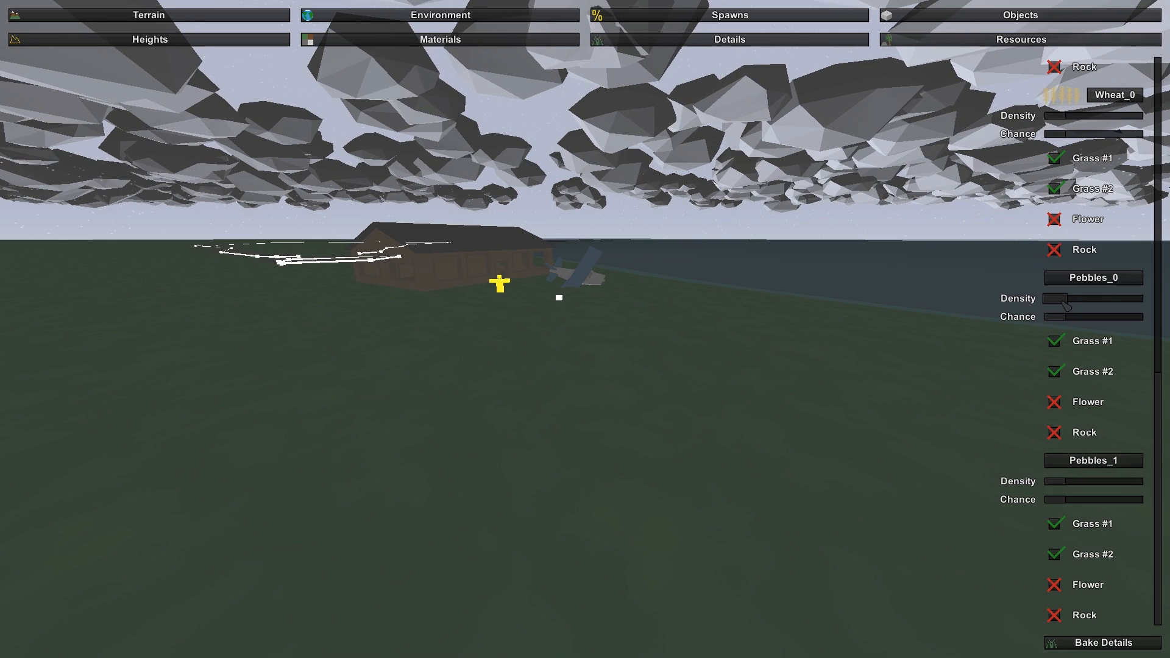
drag(1061, 298, 1125, 299)
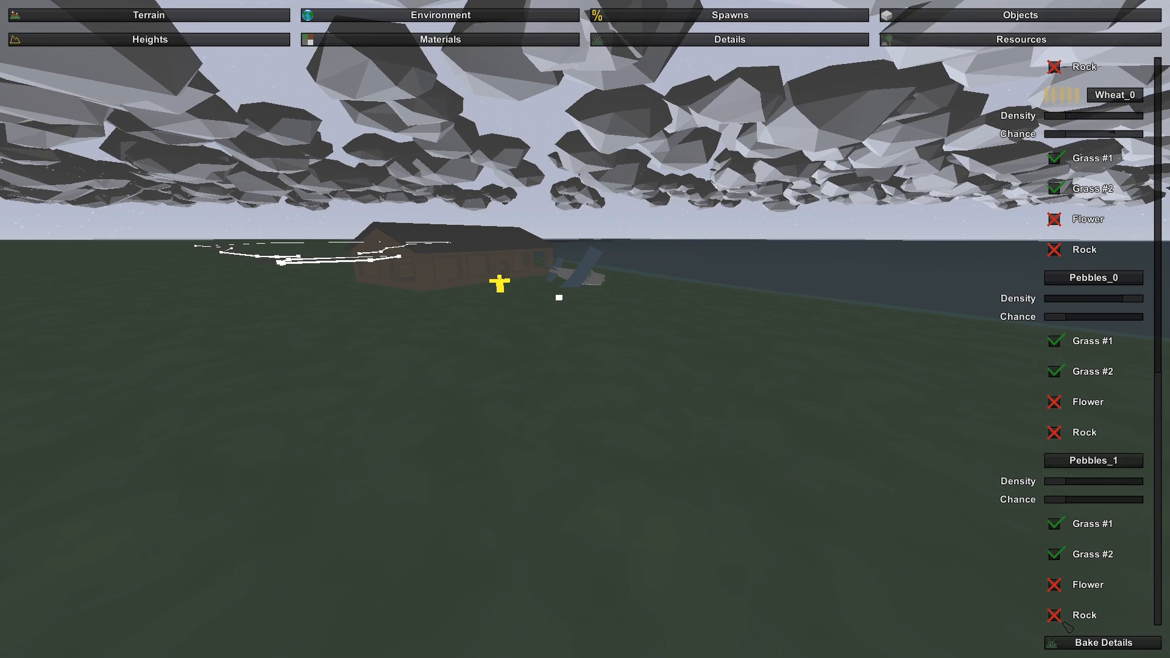
- Raise the density of the Grass_1 and Grass_0 terrain details to their maximum
right_drag(1064, 622, 1066, 657)
scroll(1100, 195, up, 6)
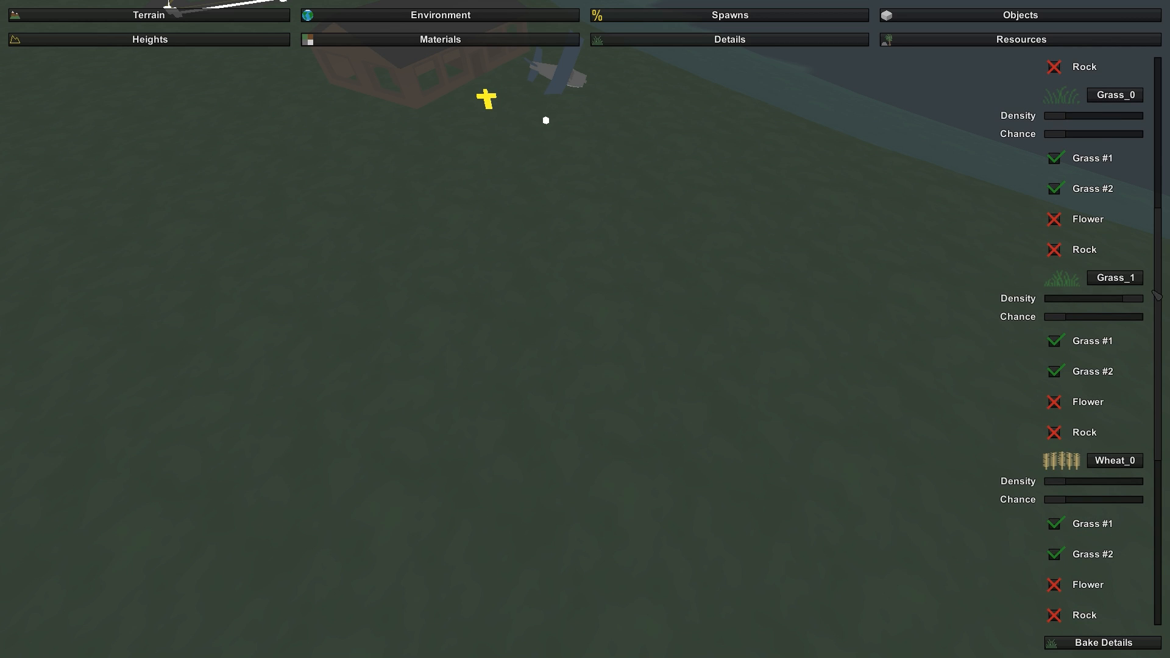
right_drag(868, 507, 865, 432)
key(w)
scroll(1062, 230, up, 4)
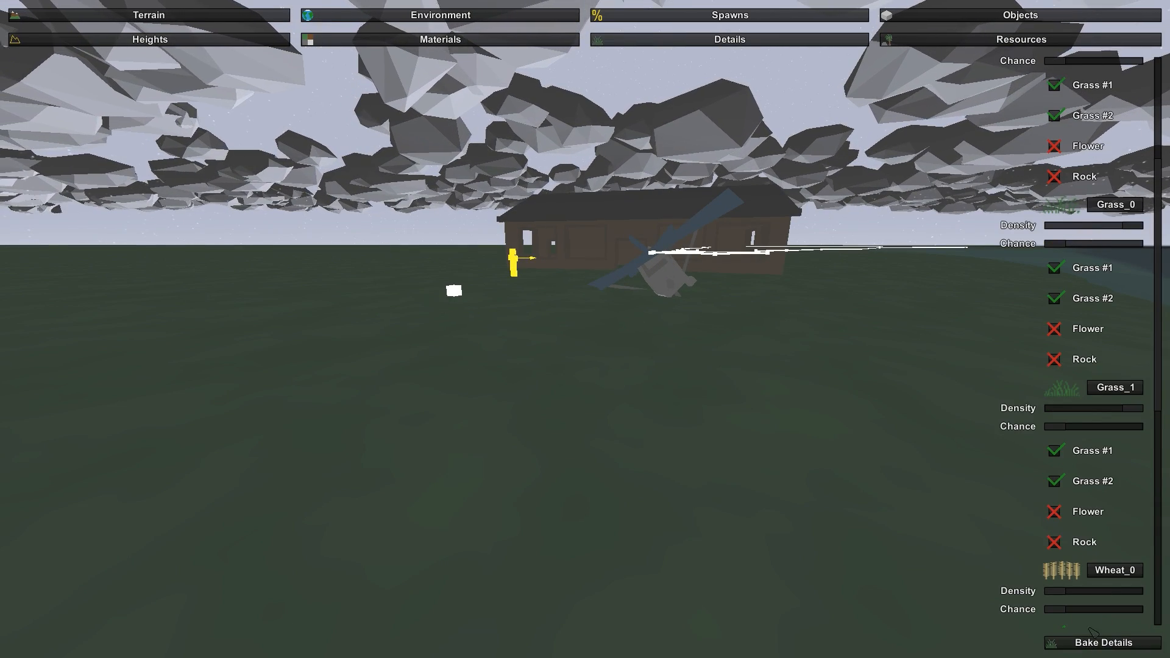
scroll(1083, 225, up, 8)
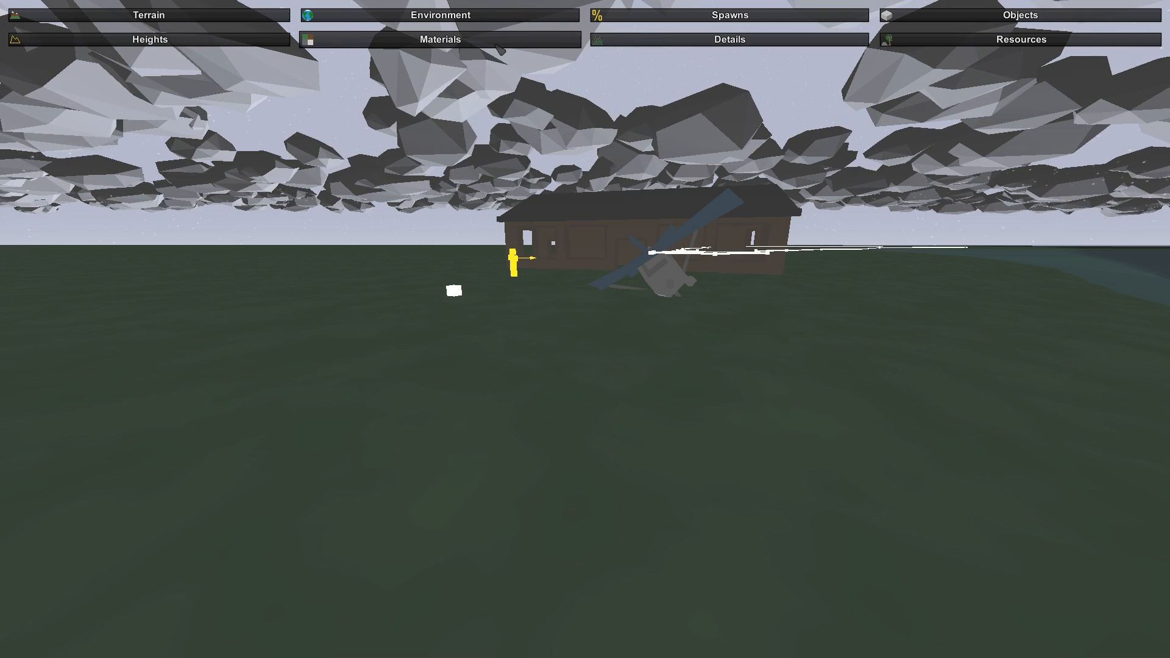
- Configure the Maple_0 resource with a density slightly above the middle, maximum chance and 100 health
click(440, 39)
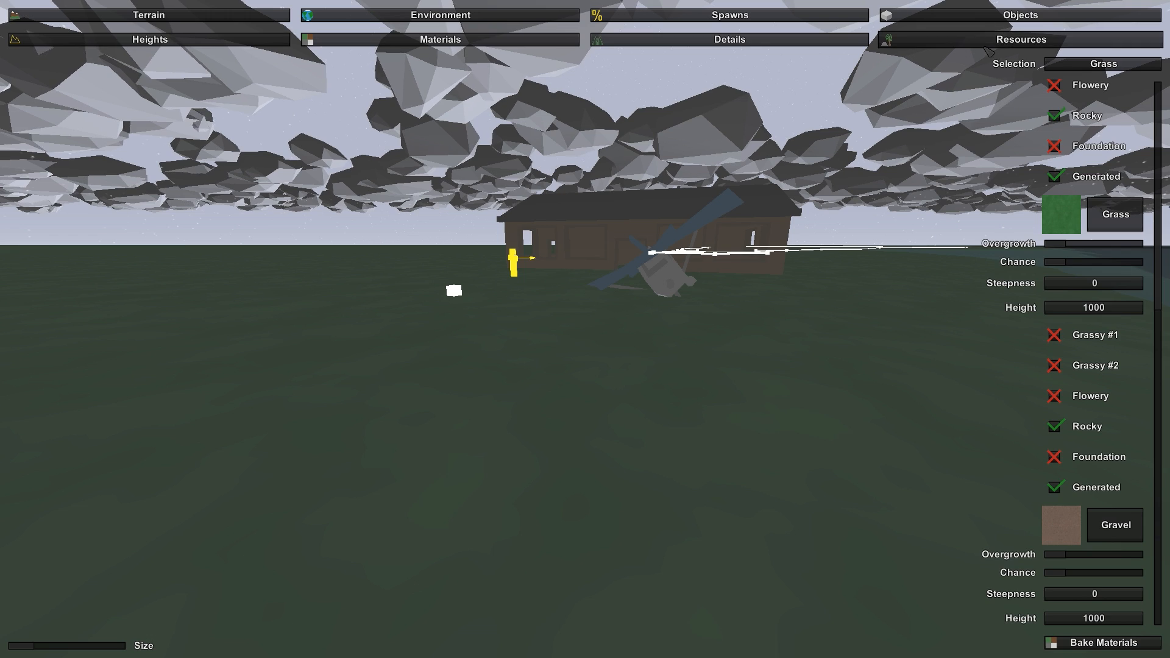
click(969, 39)
right_drag(961, 93, 608, 323)
key(s)
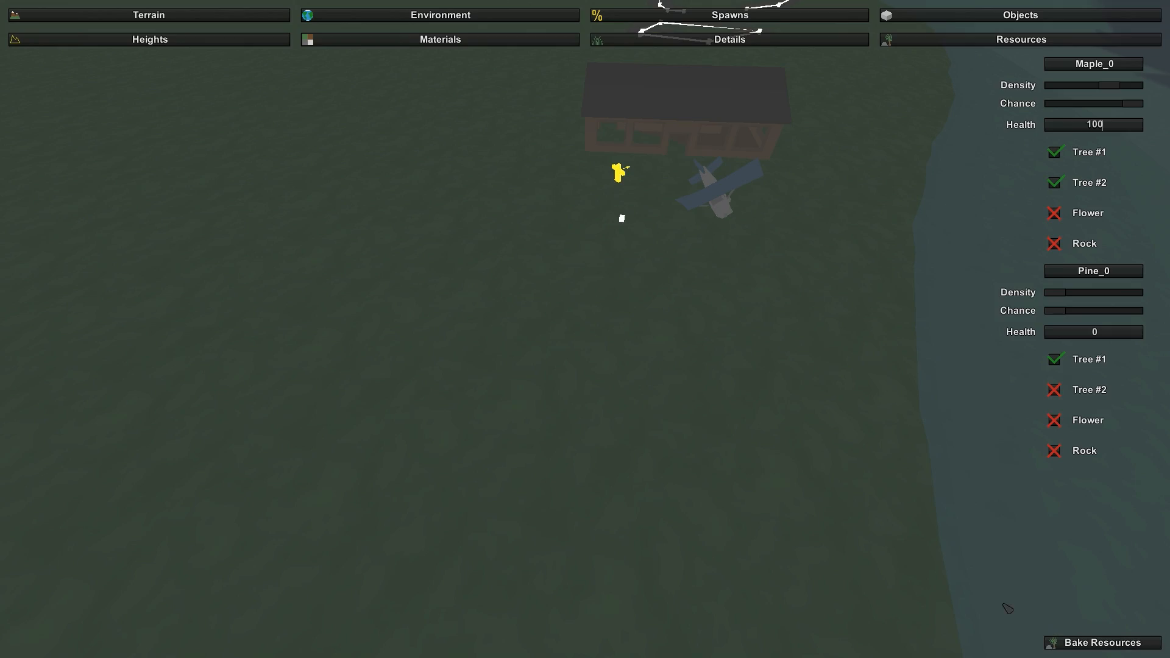
- Raise the density of the Pine_0 resource to its maximum
mouse_move(867, 493)
right_down()
mouse_move(750, 316)
mouse_move(760, 322)
mouse_move(768, 487)
mouse_move(756, 146)
mouse_move(771, 109)
mouse_move(764, 25)
mouse_move(887, 122)
mouse_move(896, 61)
mouse_move(893, 268)
mouse_move(899, 24)
mouse_move(939, 18)
mouse_move(966, 101)
mouse_move(951, 18)
mouse_move(935, 146)
right_up()
key(w)
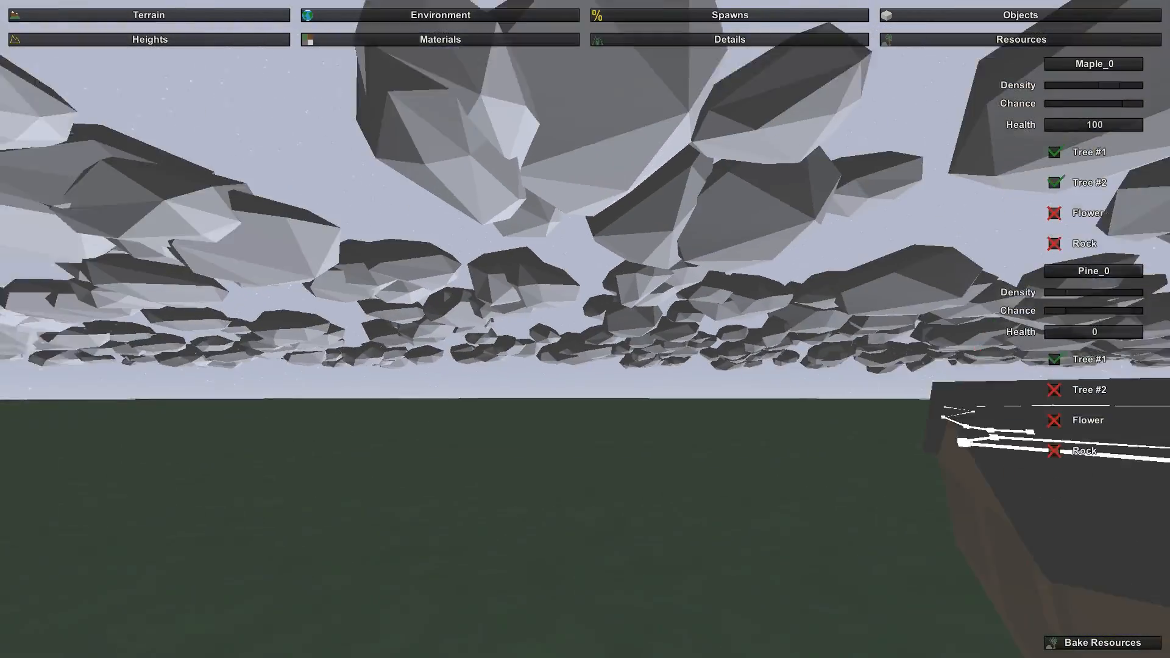
key(s)
right_drag(586, 329, 588, 573)
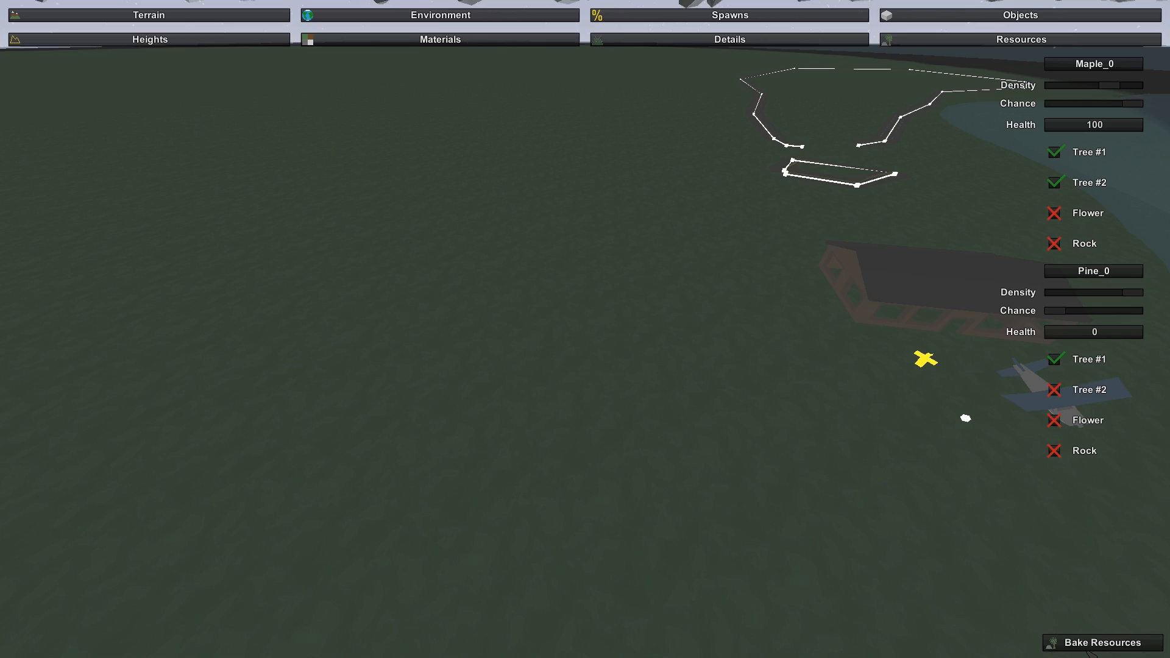
right_drag(1060, 358, 810, 244)
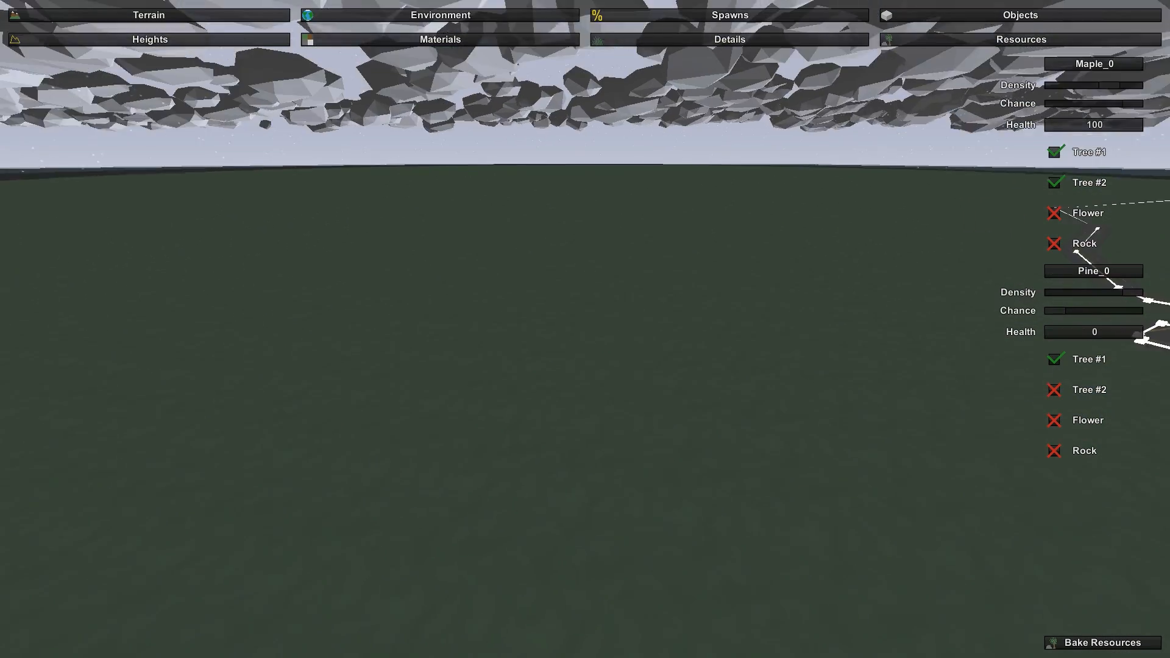
- Select the Sand terrain material for the dark coast away from the house and enlarge the paint brush
mouse_move(585, 329)
right_down()
mouse_move(482, 247)
mouse_move(477, 268)
mouse_move(466, 213)
mouse_move(415, 228)
mouse_move(420, 280)
mouse_move(457, 279)
mouse_move(518, 244)
mouse_move(640, 221)
mouse_move(677, 228)
mouse_move(670, 278)
mouse_move(590, 334)
right_up()
key(w)
key(w)
key(w)
key(w)
key(d)
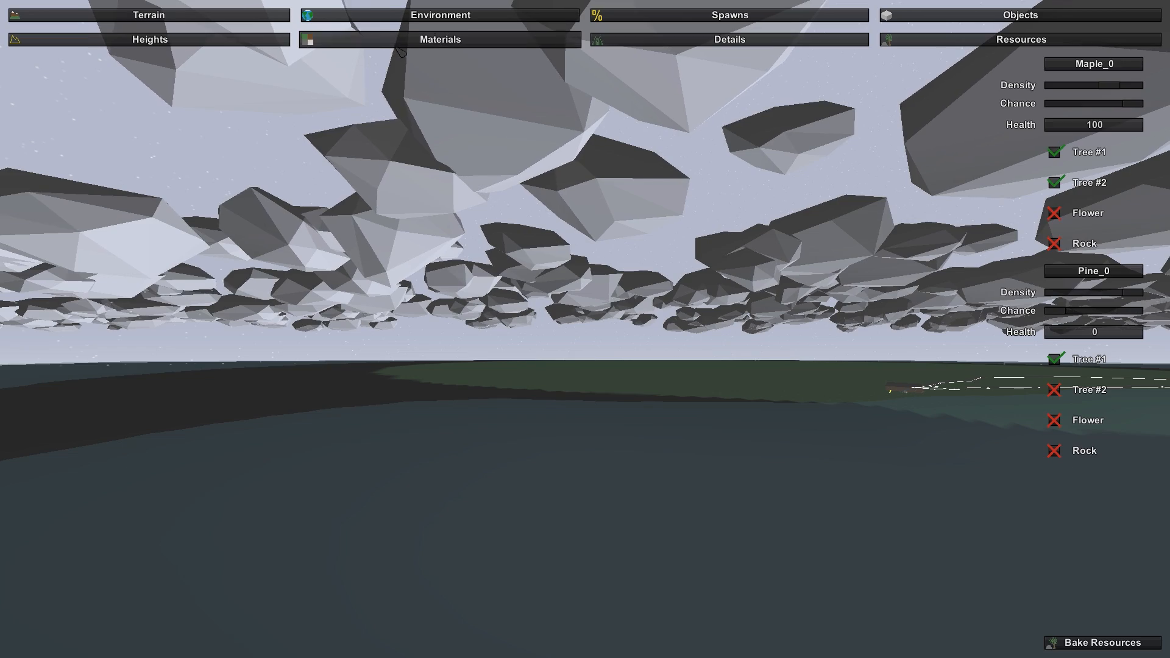
click(401, 46)
scroll(1097, 560, down, 8)
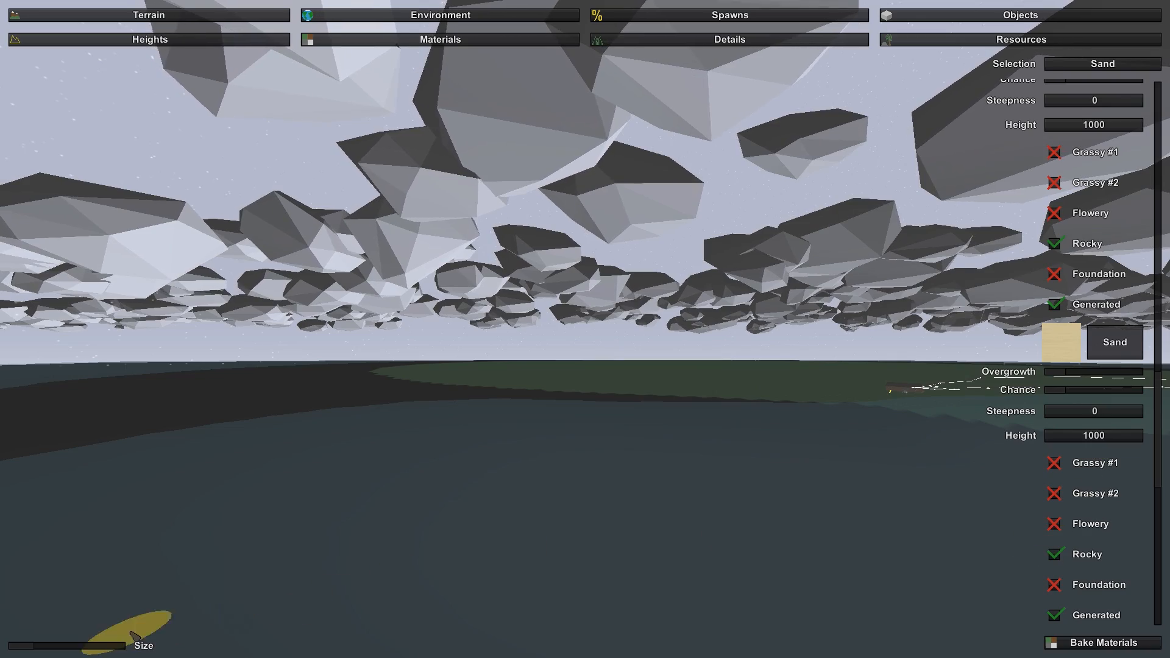
click(81, 647)
right_drag(82, 647, 103, 657)
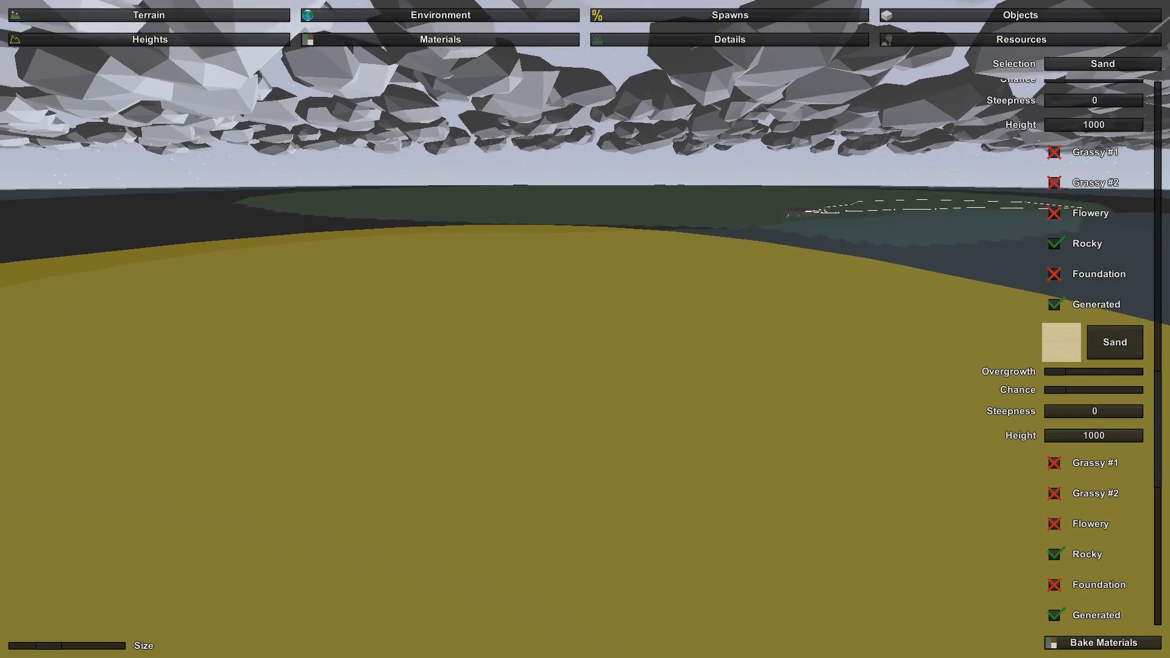
- Shrink the brush and paint small patches of sand on the dark ground along the shore
right_drag(585, 330, 506, 342)
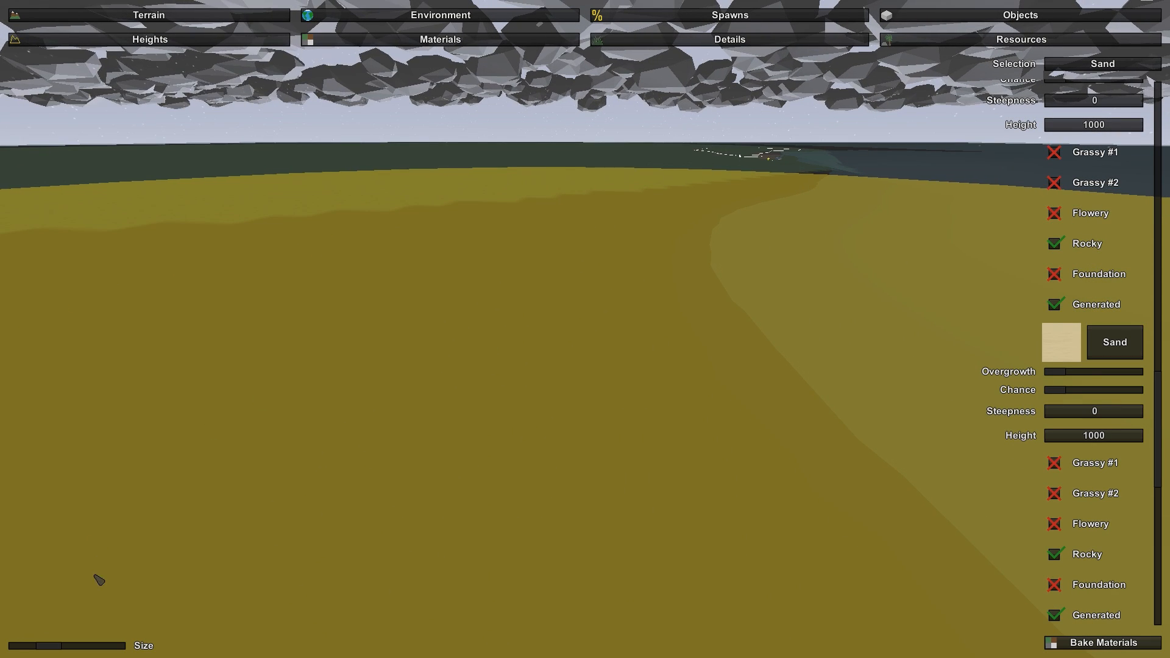
drag(44, 650, 24, 649)
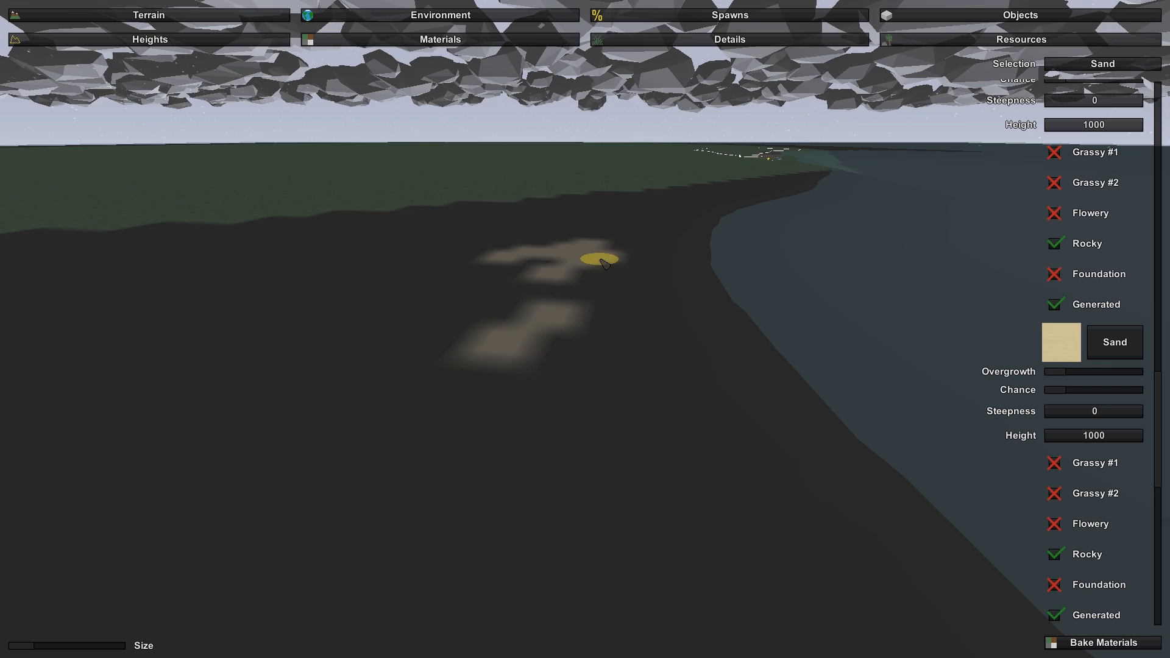
mouse_move(603, 262)
mouse_down()
mouse_move(538, 319)
mouse_move(486, 305)
mouse_move(484, 288)
mouse_up()
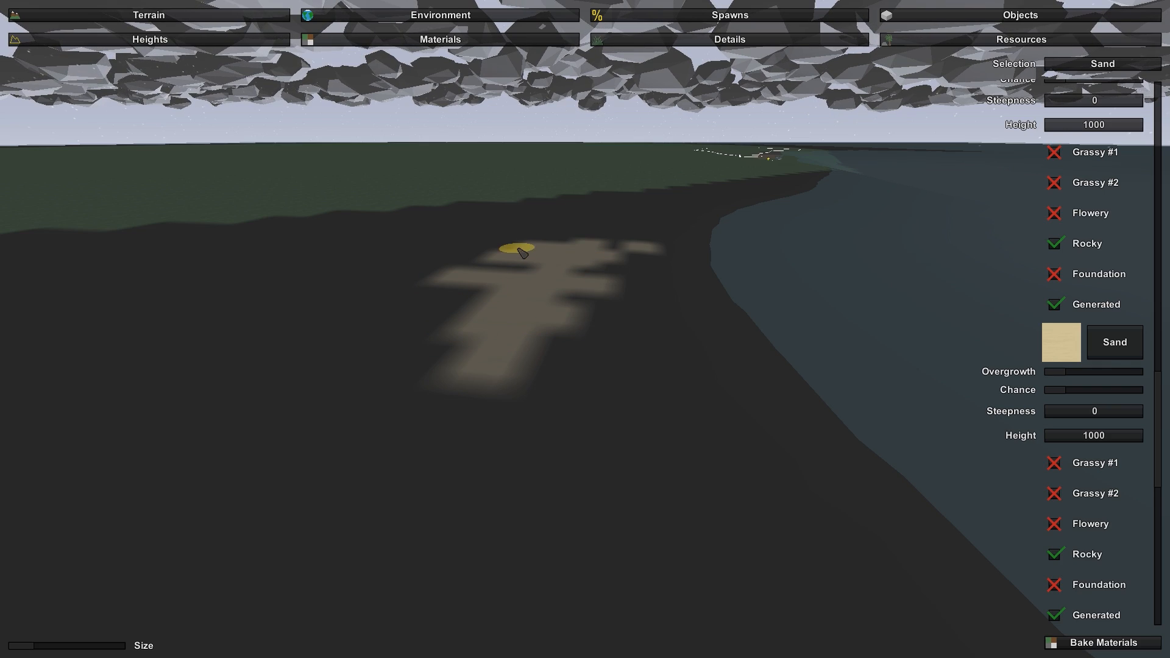
- Enlarge the brush to cover the ground and shoreline around the house with sand, and reduce the brush size again
key(w)
right_drag(565, 221, 648, 228)
key(w)
right_drag(585, 329, 585, 347)
key(s)
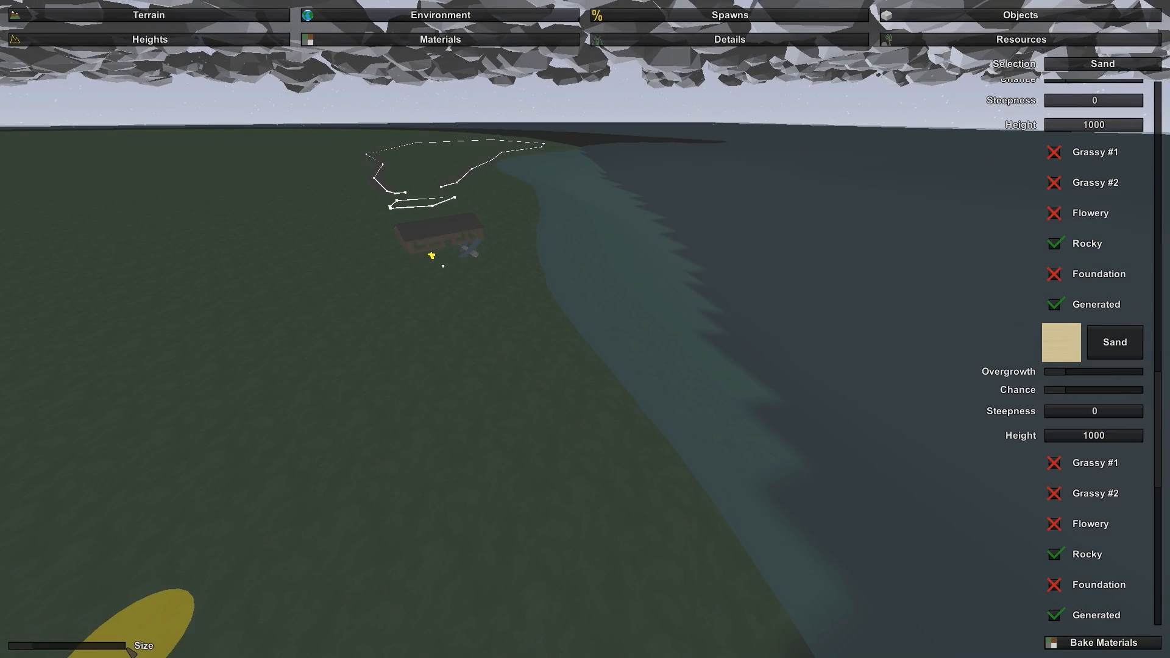
click(41, 648)
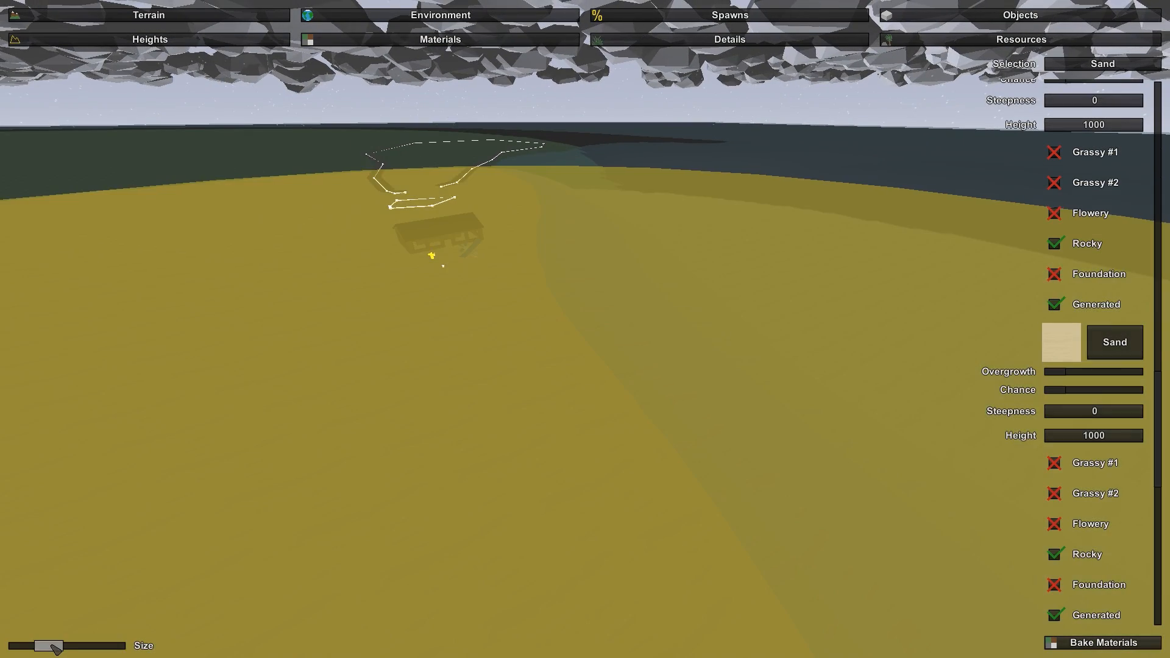
drag(55, 648, 25, 648)
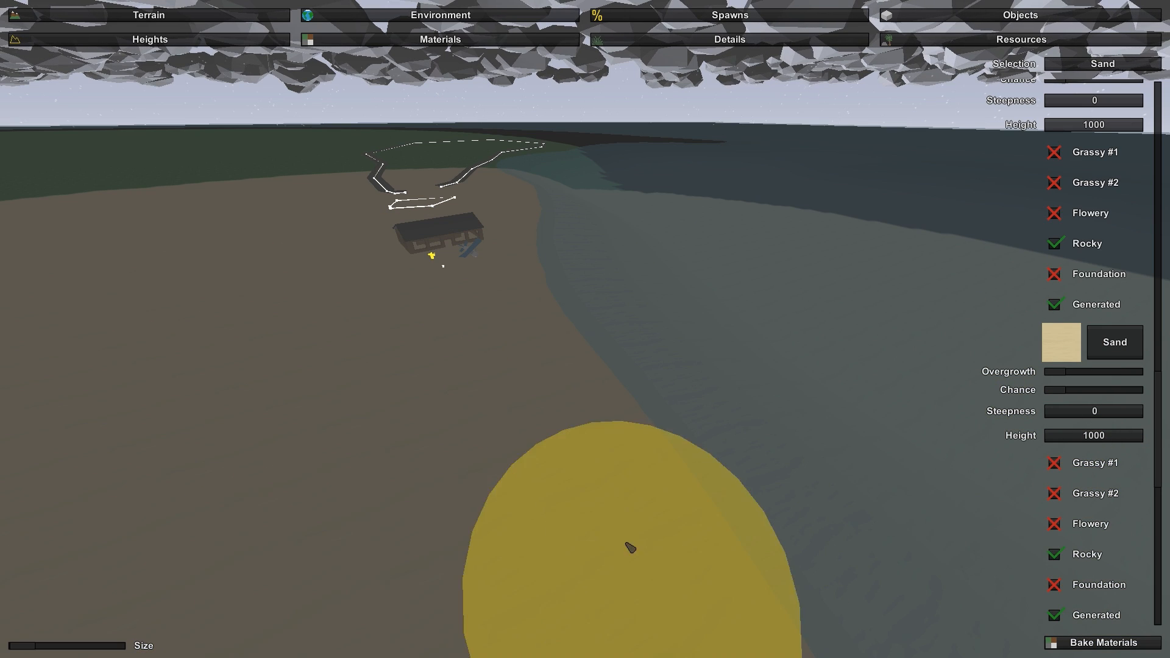
- Select the Grass material, enlarge the brush to repaint the ground and shoreline around the house with grass, and reduce the brush size again
scroll(1111, 258, up, 5)
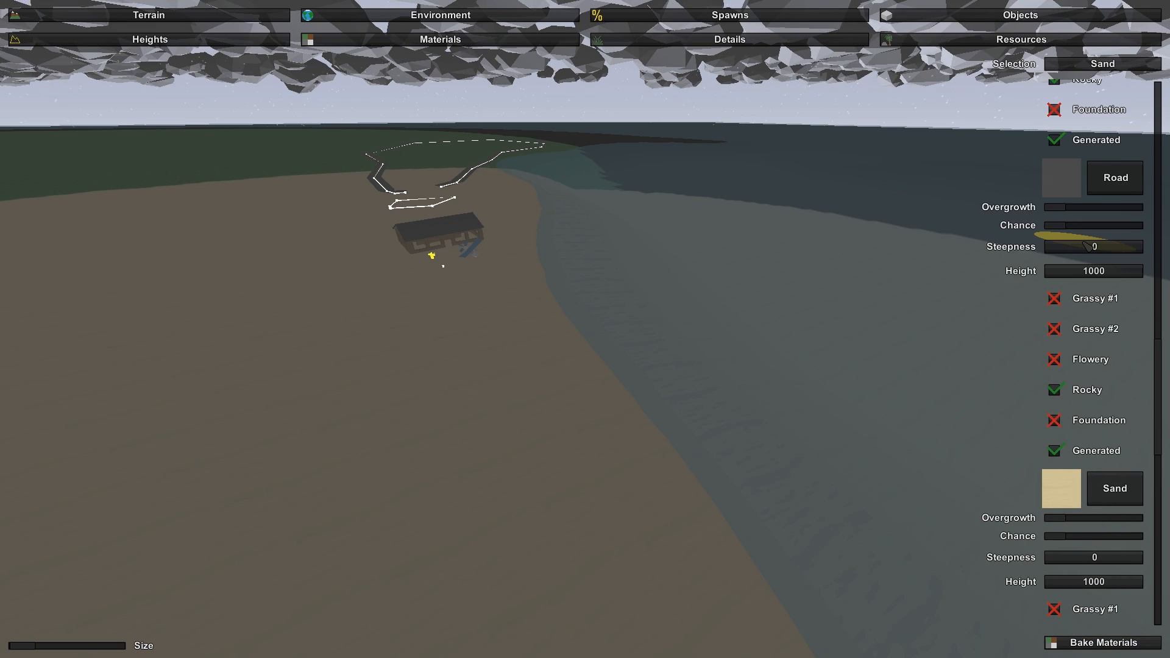
scroll(1097, 232, up, 3)
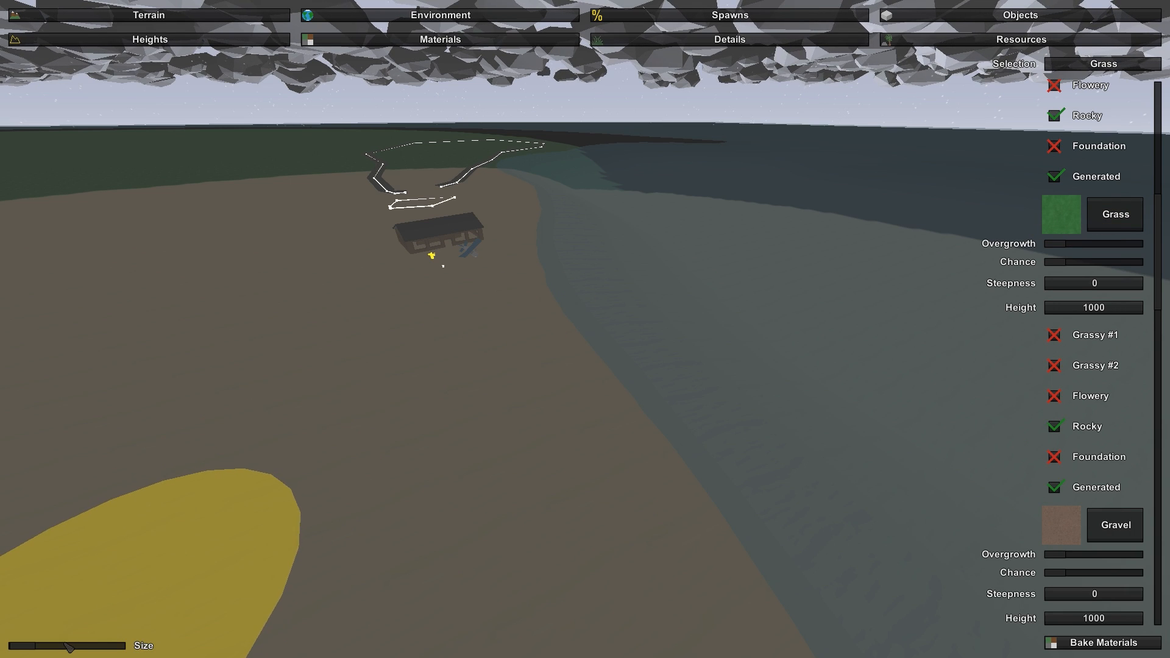
drag(35, 645, 72, 646)
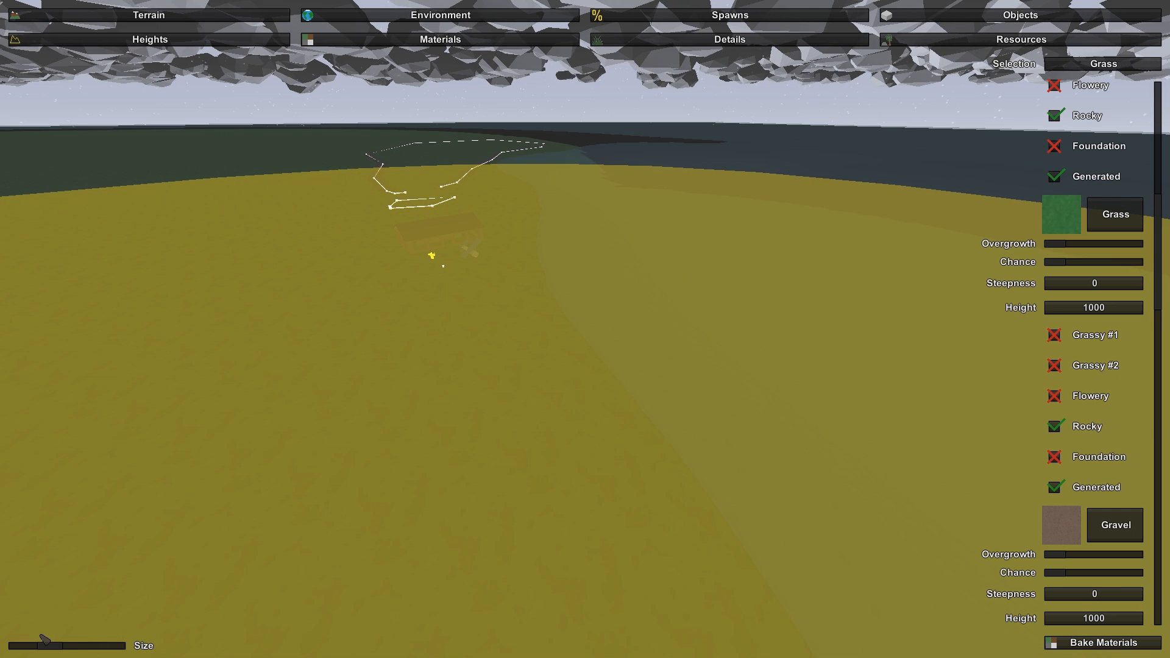
drag(58, 648, 20, 654)
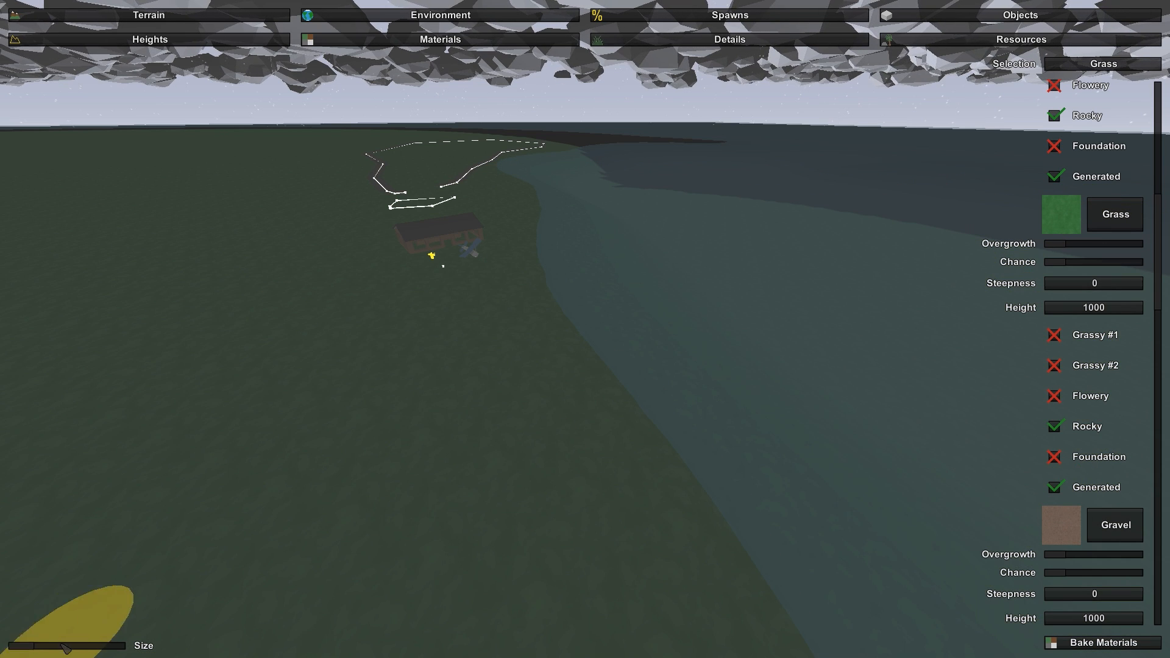
- Select the Sand material and paint a narrow strip of sand along the shoreline and shallow water near the house with the small brush
scroll(1085, 505, down, 13)
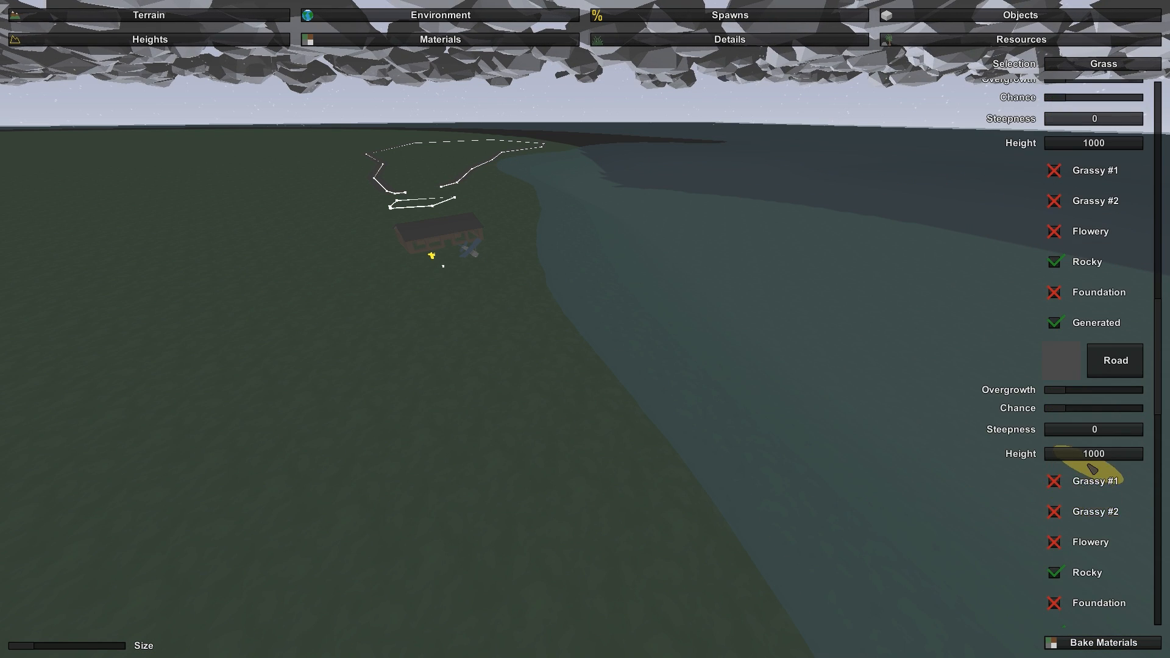
scroll(1092, 469, down, 9)
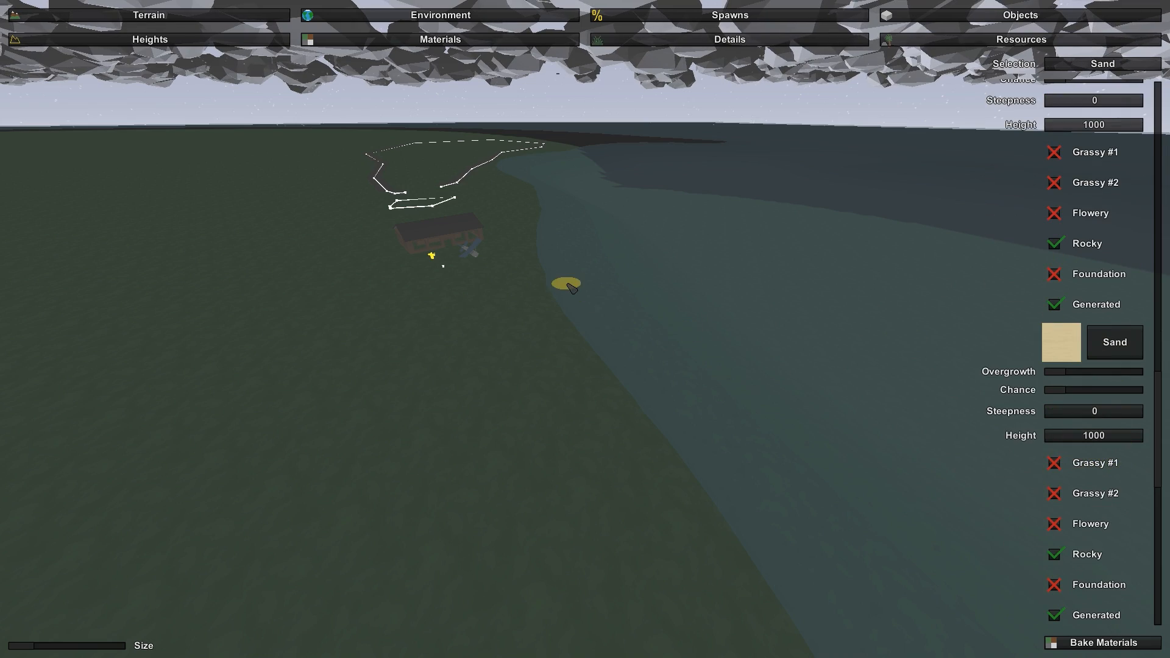
right_drag(567, 283, 600, 219)
key(w)
key(s)
key(w)
key(s)
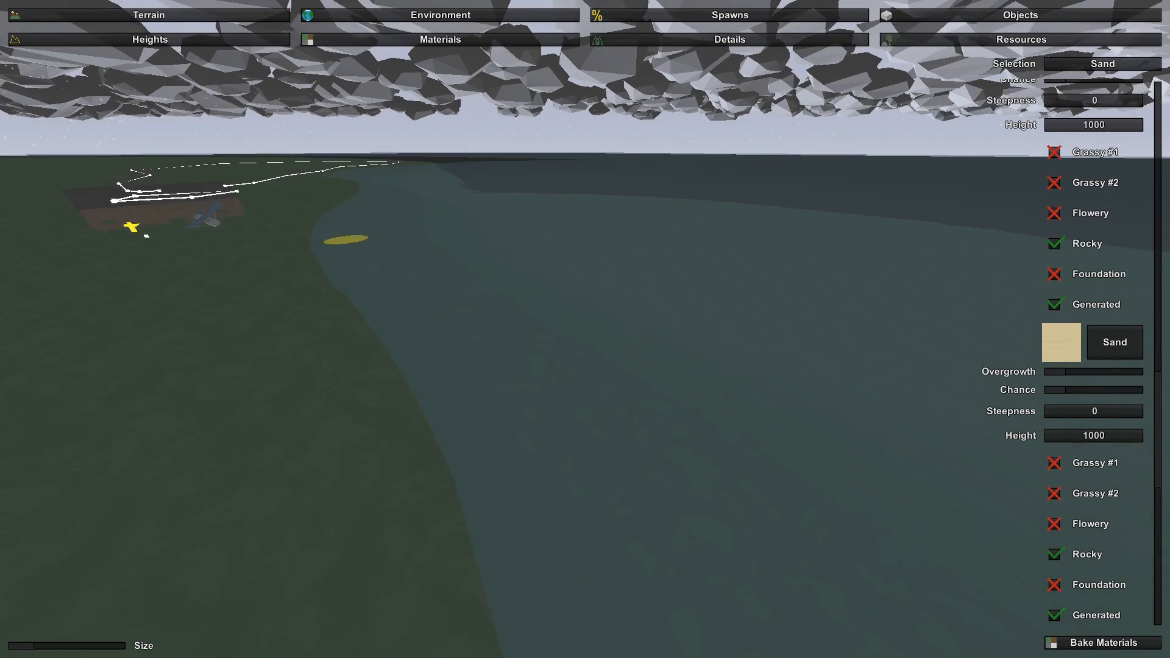
mouse_move(586, 350)
mouse_down()
mouse_move(485, 299)
mouse_move(481, 369)
mouse_move(403, 258)
mouse_up()
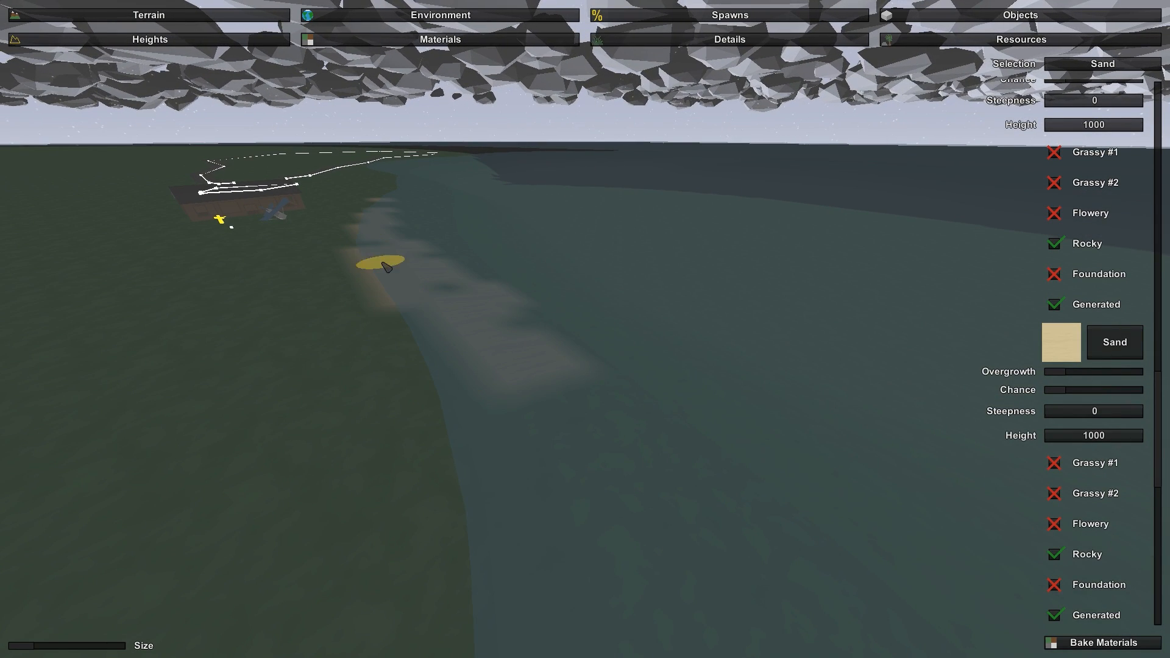
mouse_move(371, 290)
mouse_down()
mouse_move(421, 402)
mouse_move(468, 400)
mouse_move(493, 370)
mouse_up()
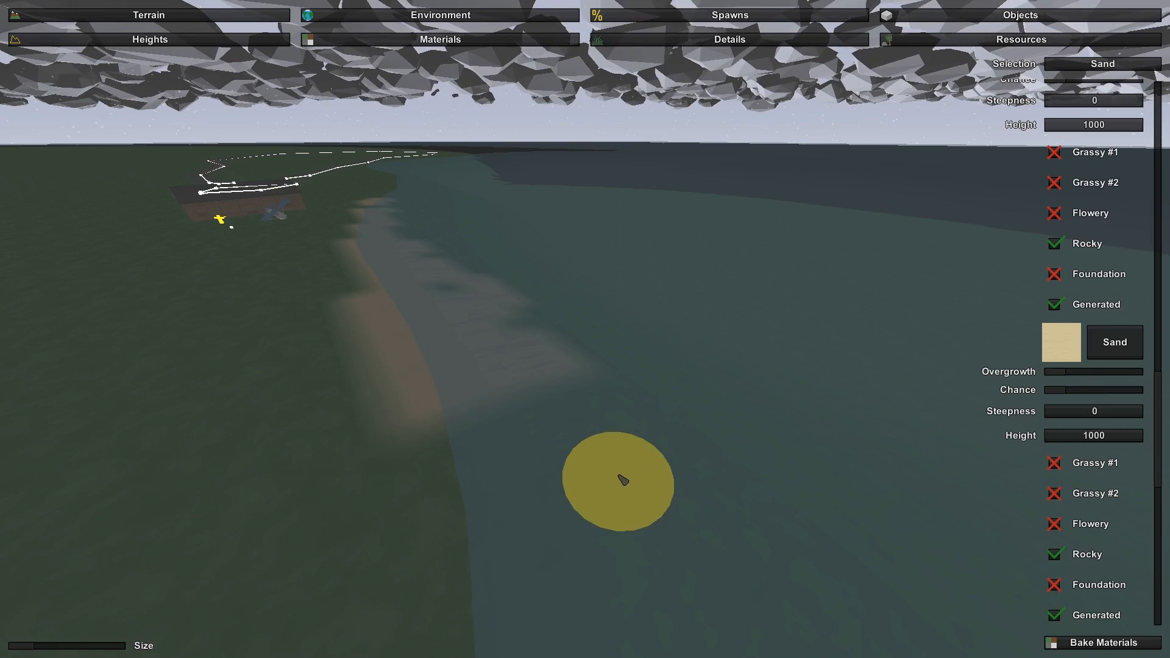
key(d)
mouse_move(622, 478)
right_down()
mouse_move(531, 415)
mouse_move(378, 372)
mouse_move(293, 201)
mouse_move(291, 367)
mouse_move(363, 308)
mouse_move(549, 360)
right_up()
- Move the view up to the house and exit the map editor to the main menu
key(w)
key(Escape)
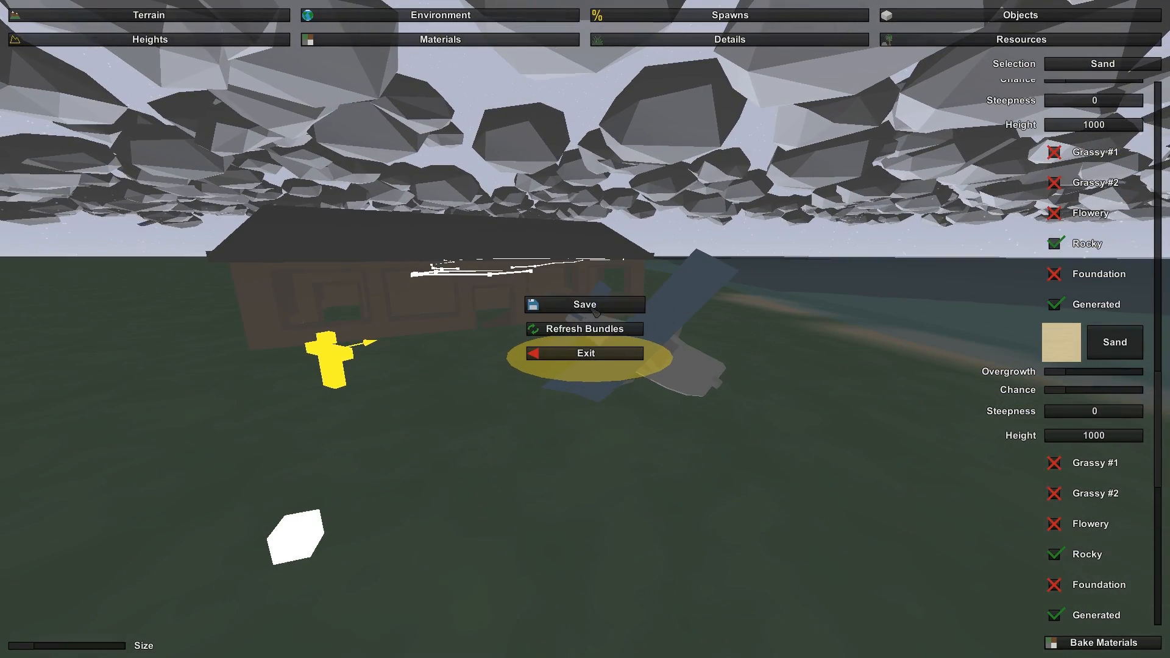
click(586, 353)
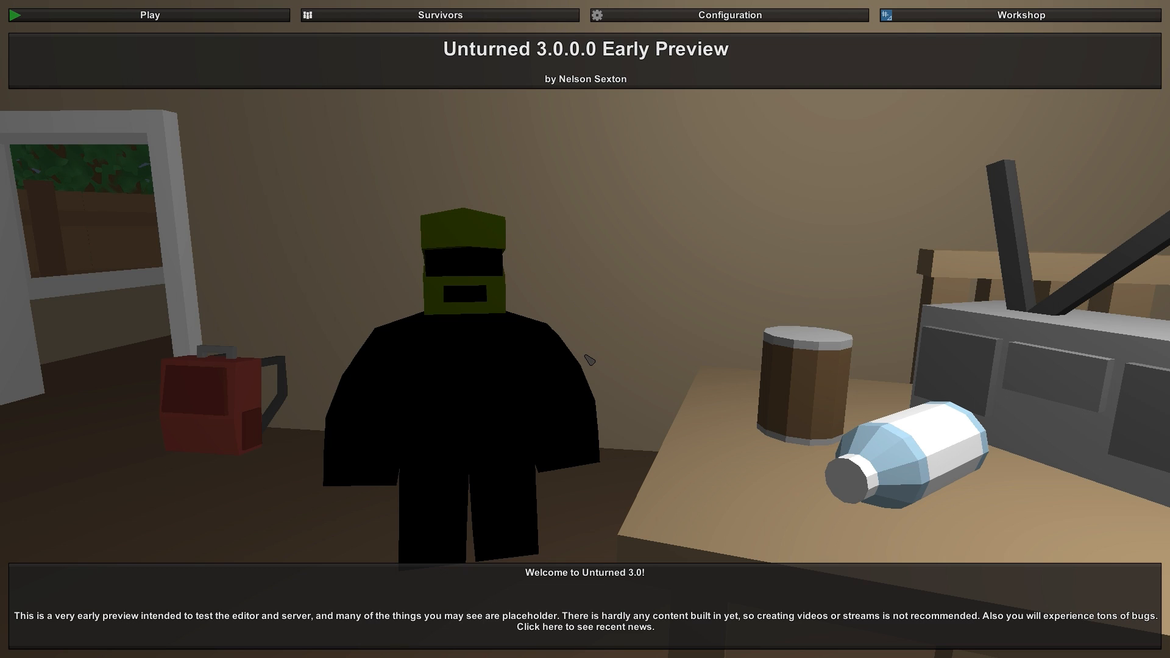
- Refresh the LAN server list for Blackfall Island and join the Unturned on Blackfall Island server
click(943, 19)
click(158, 16)
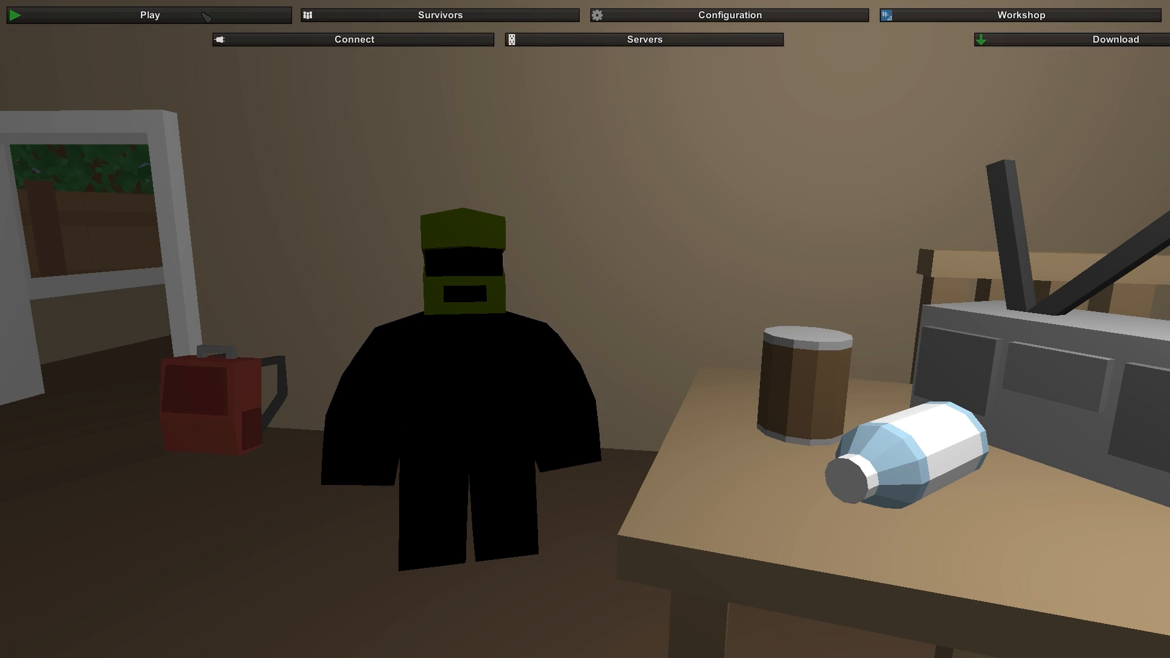
click(203, 40)
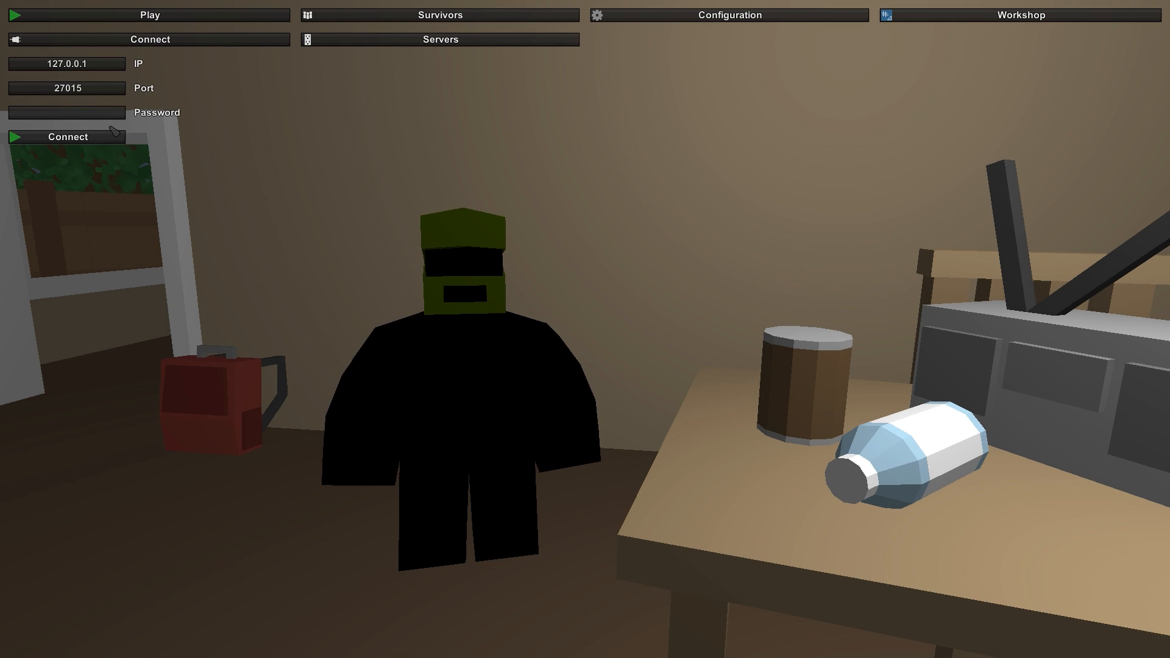
click(404, 39)
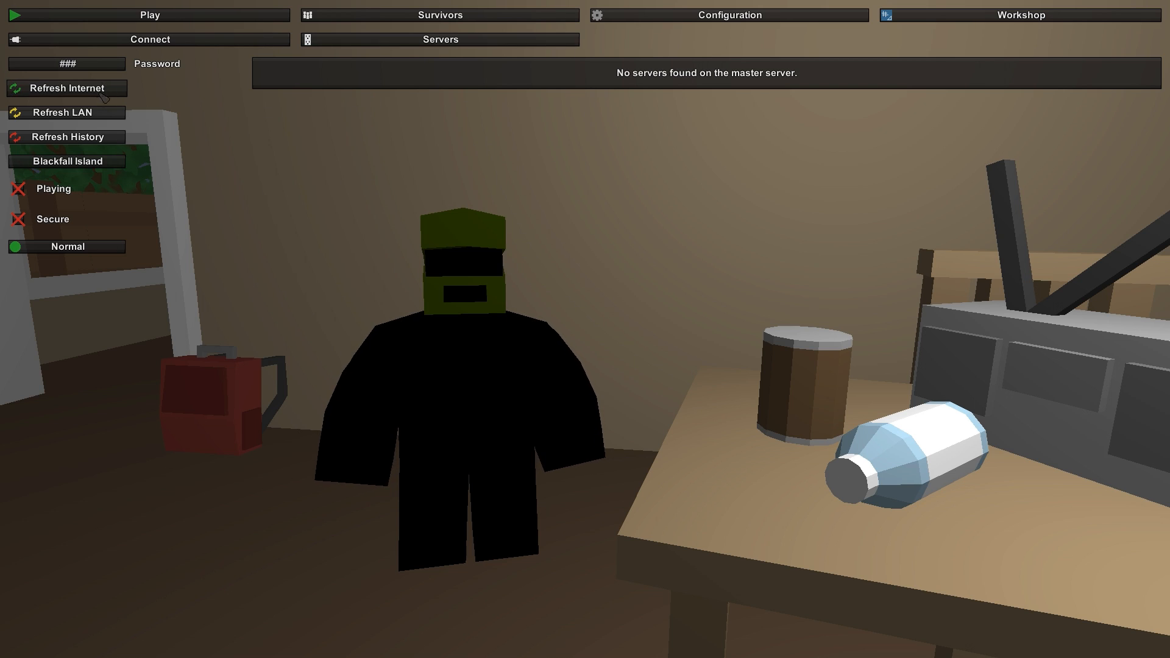
click(80, 113)
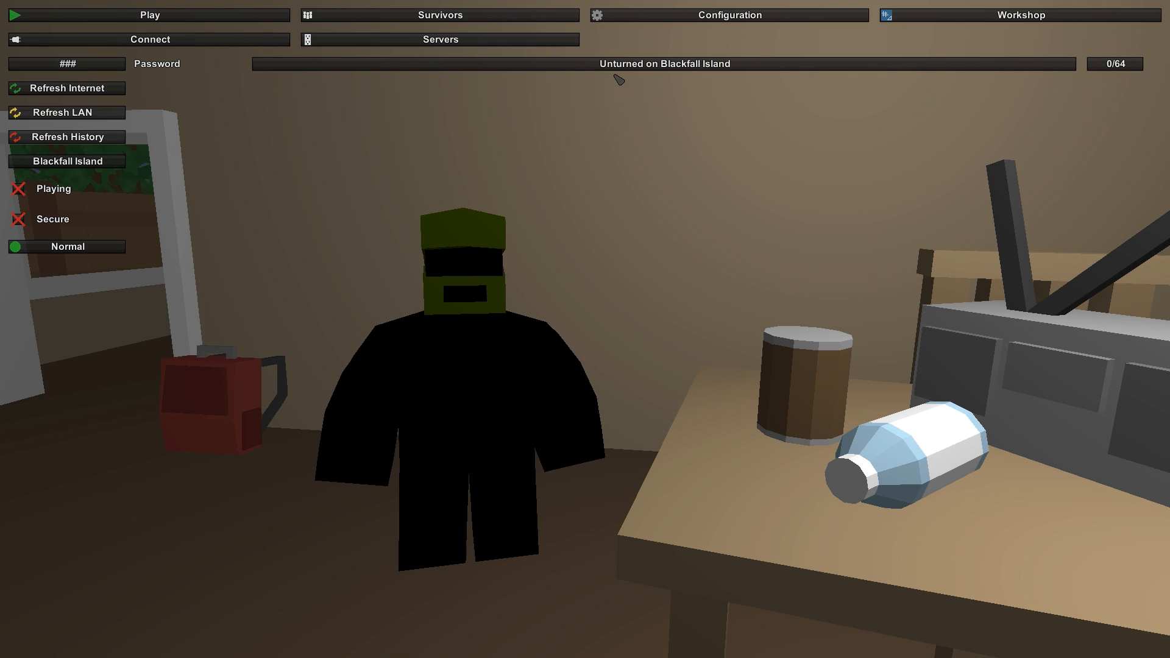
click(720, 66)
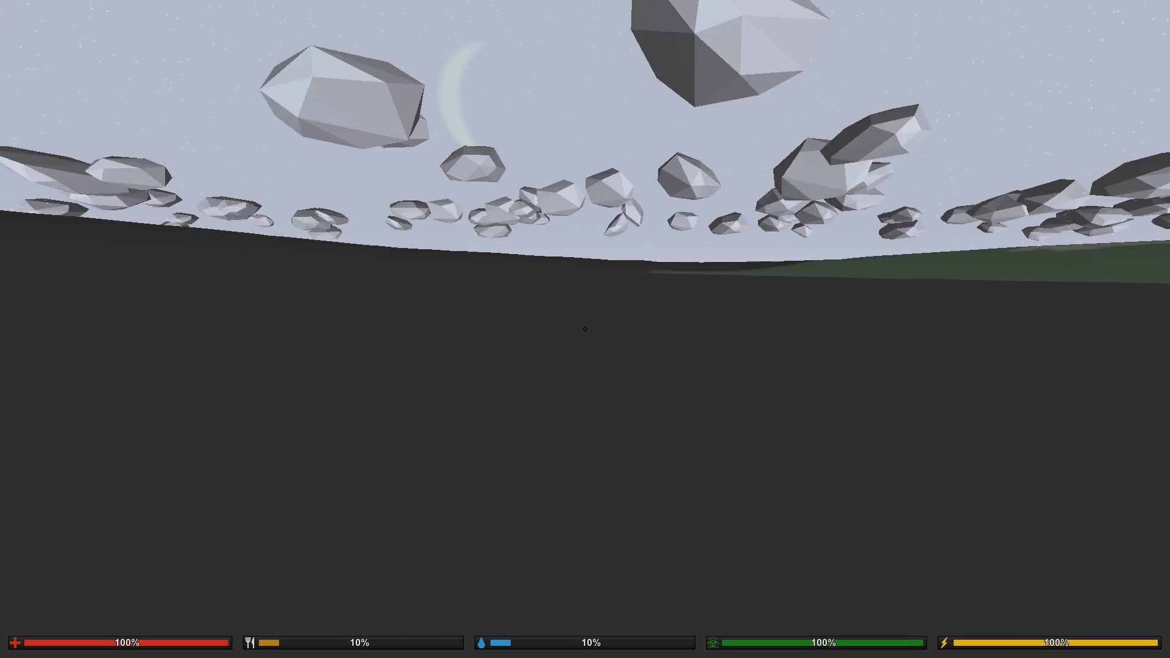
- Run across the dark ground and grass toward the house to examine the island's terrain in play
key(shift+w)
key(shift+w)
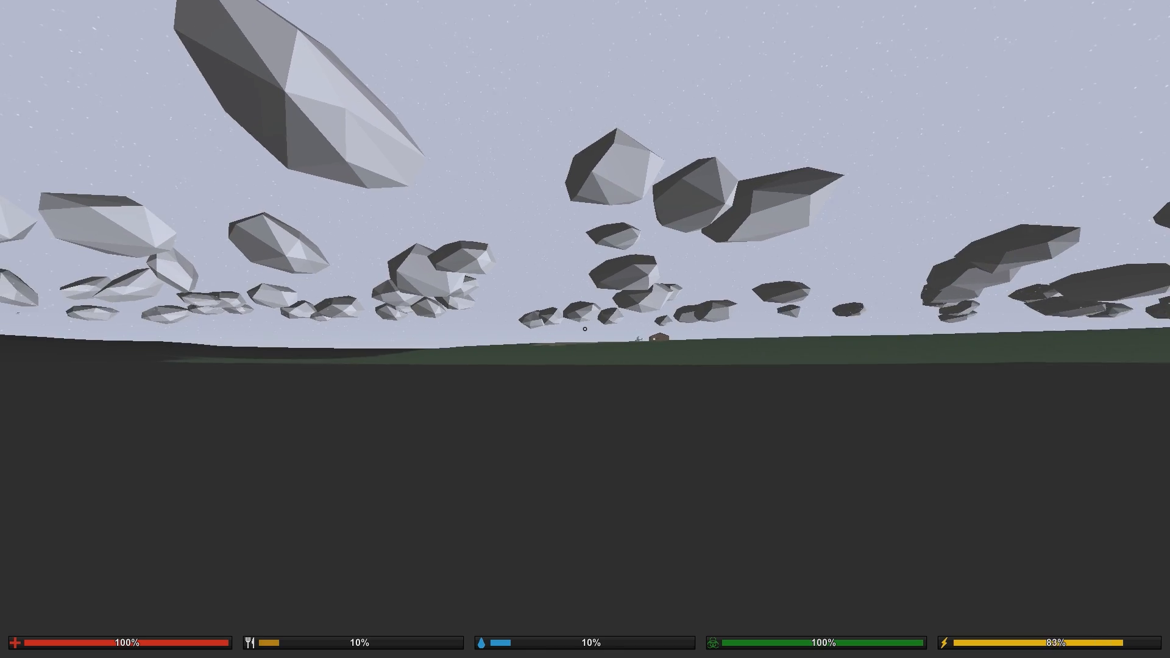
key(shift+w)
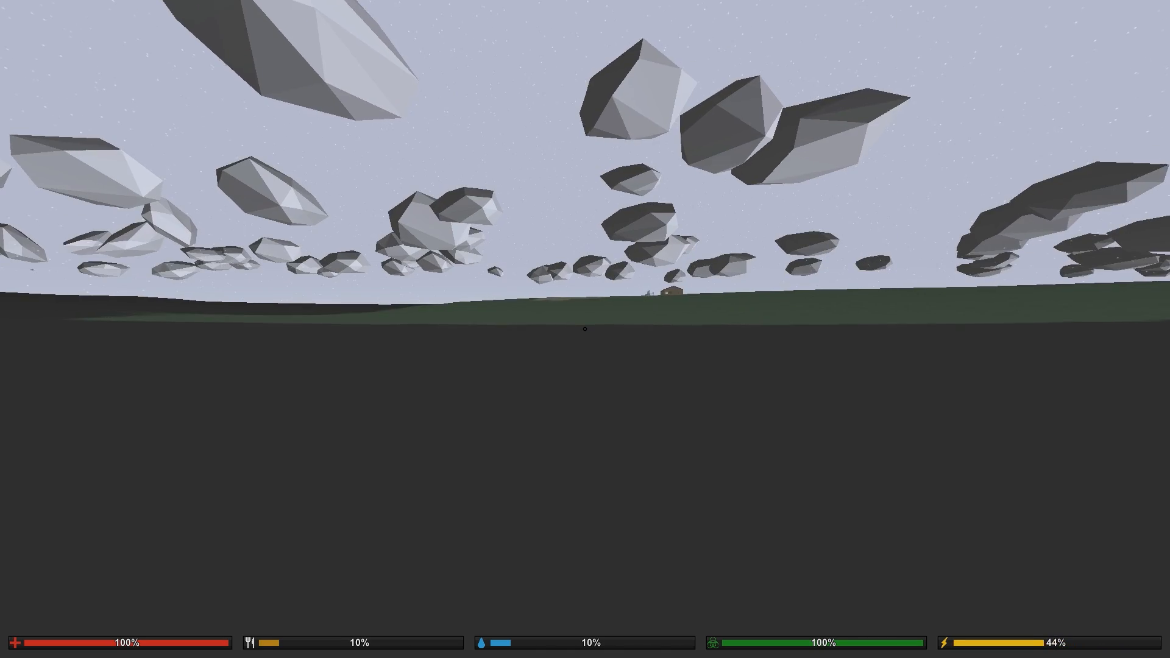
key(shift+w)
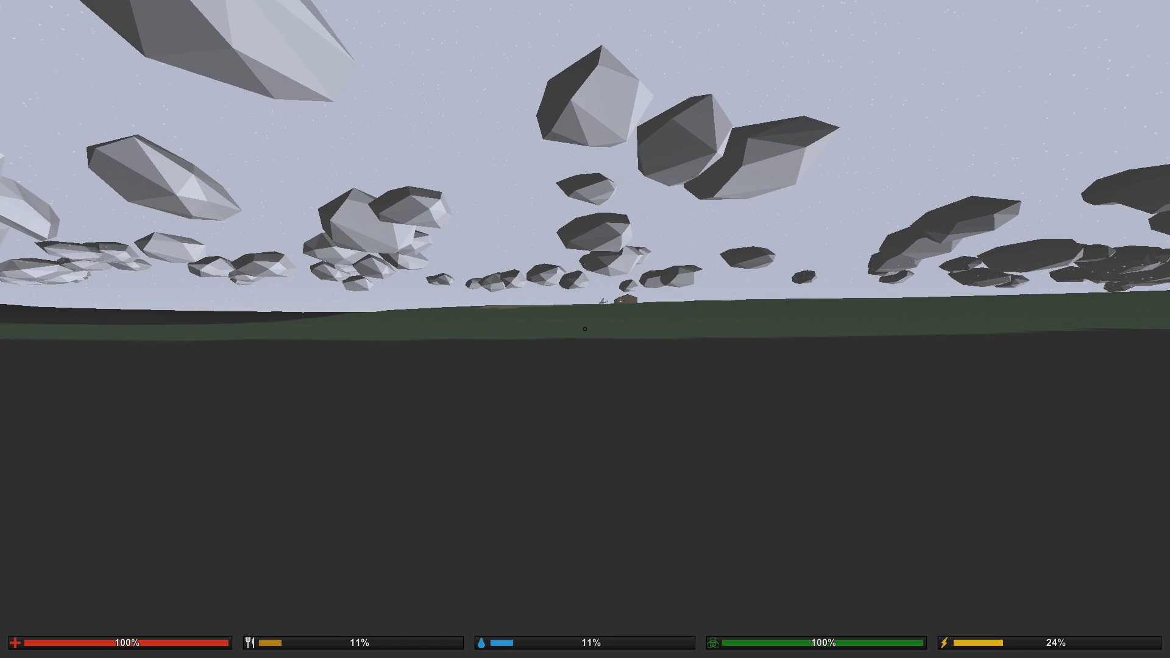
key(w)
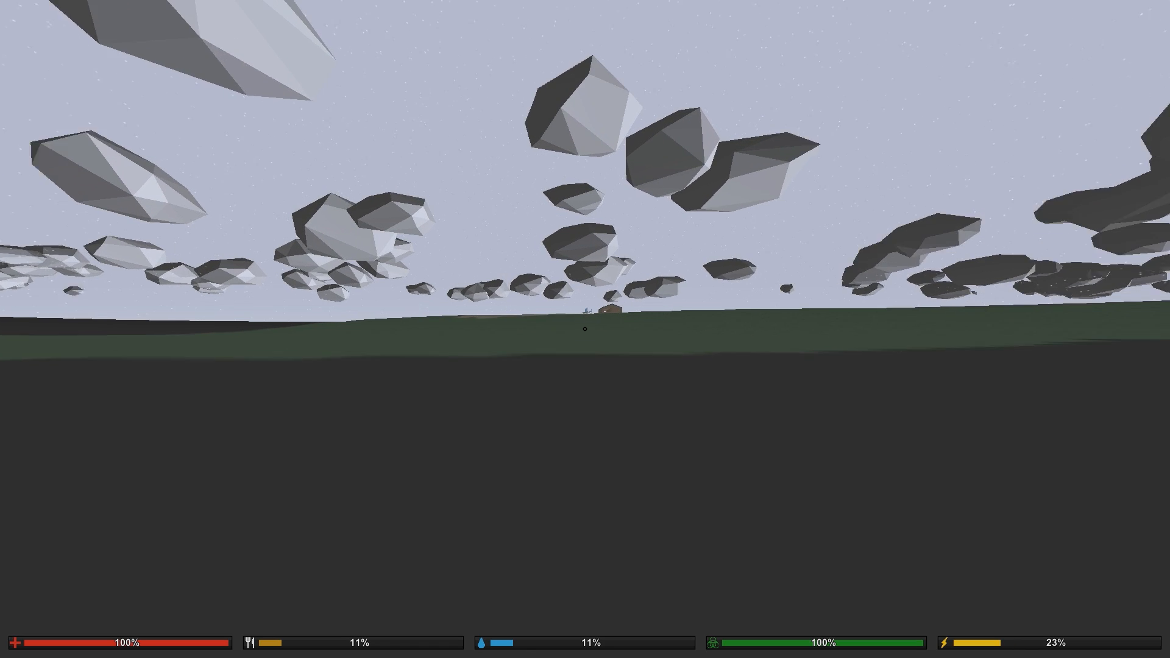
key(shift+w)
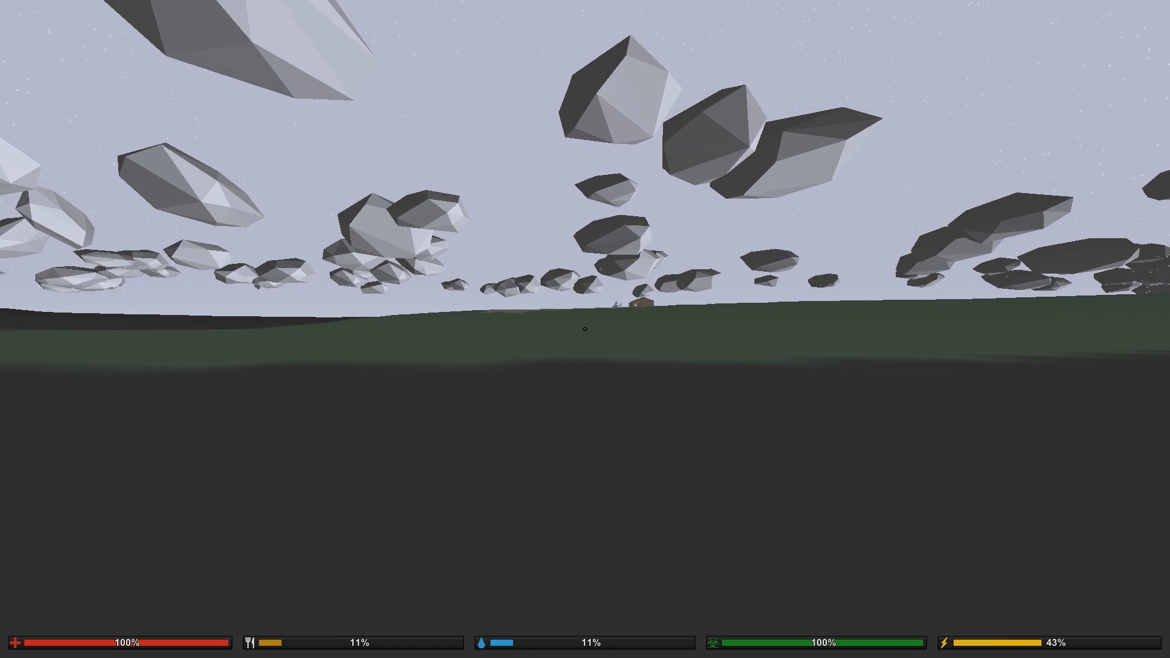
key(shift+w)
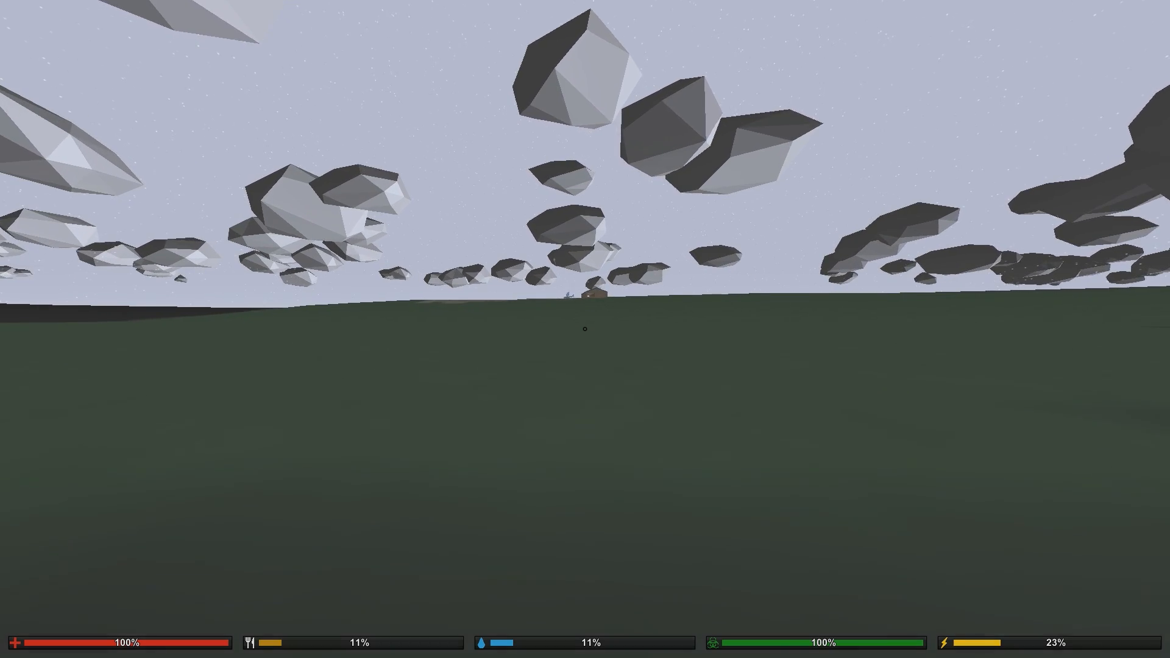
key(shift+w)
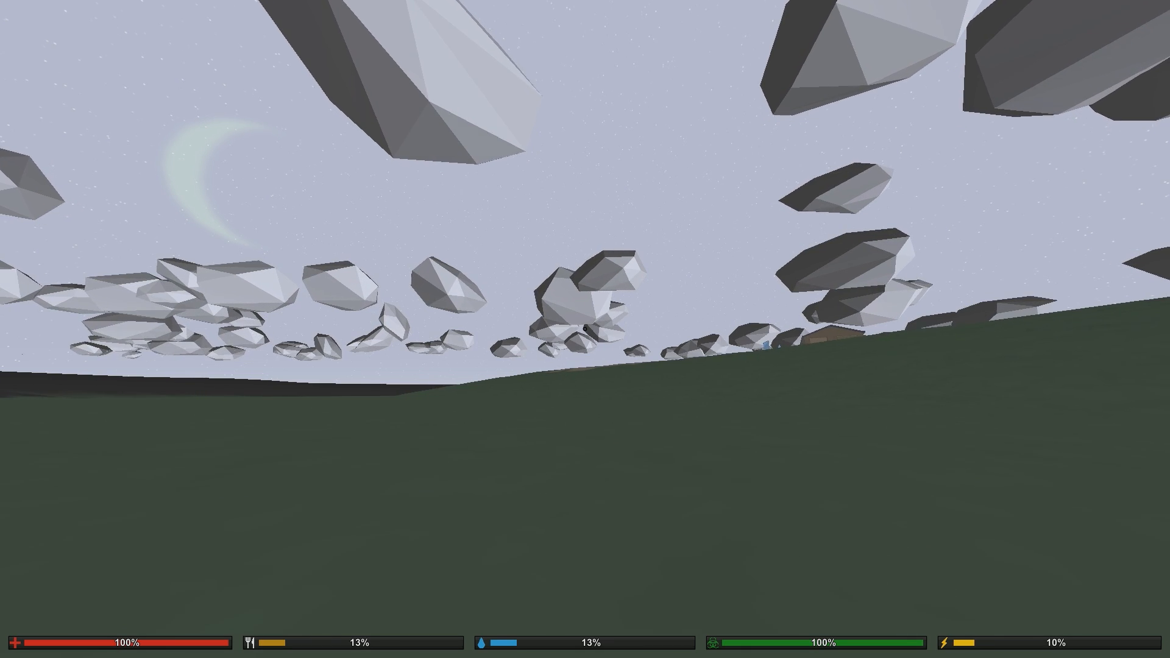
key(shift+w)
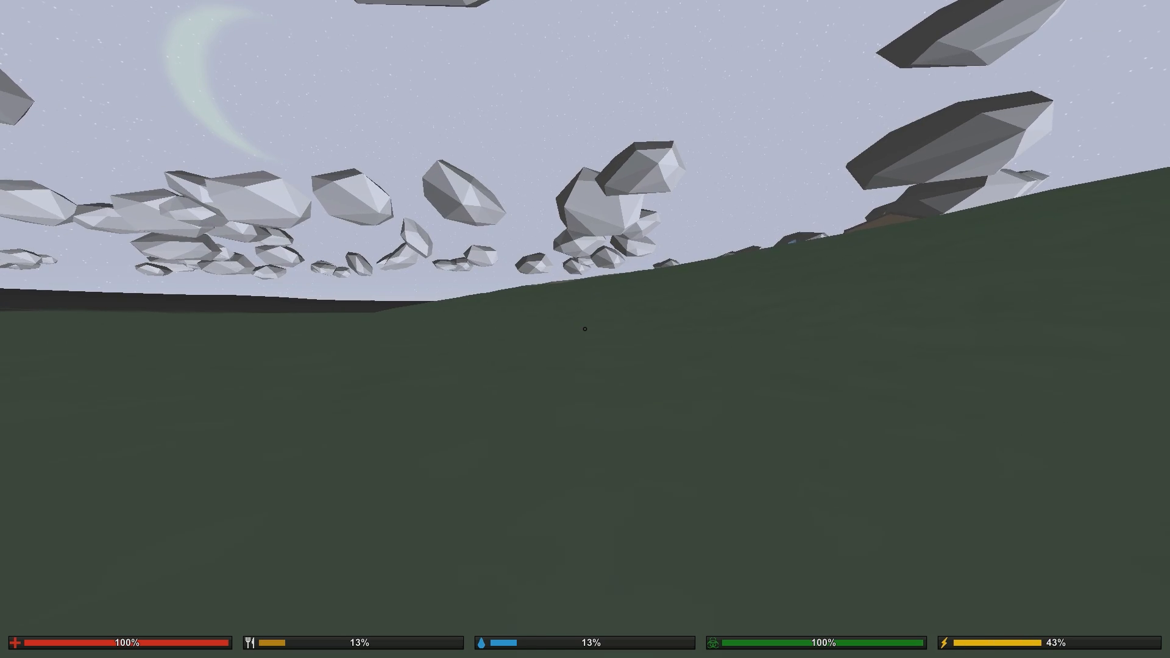
key(shift+w)
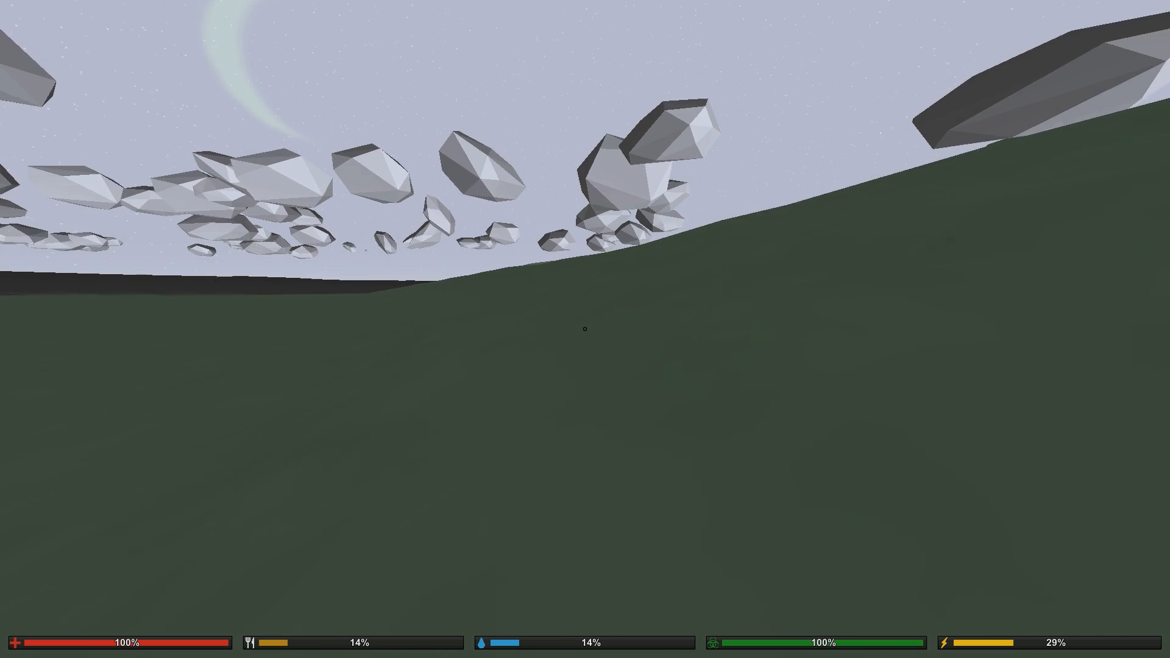
key(shift+w)
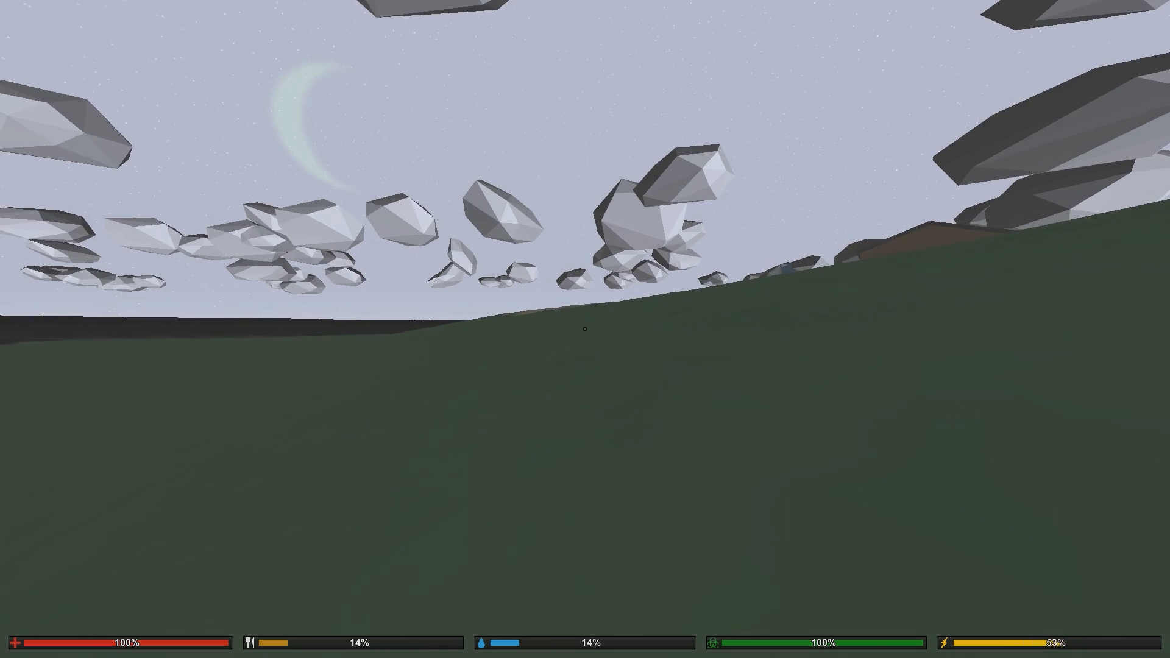
key(shift+w)
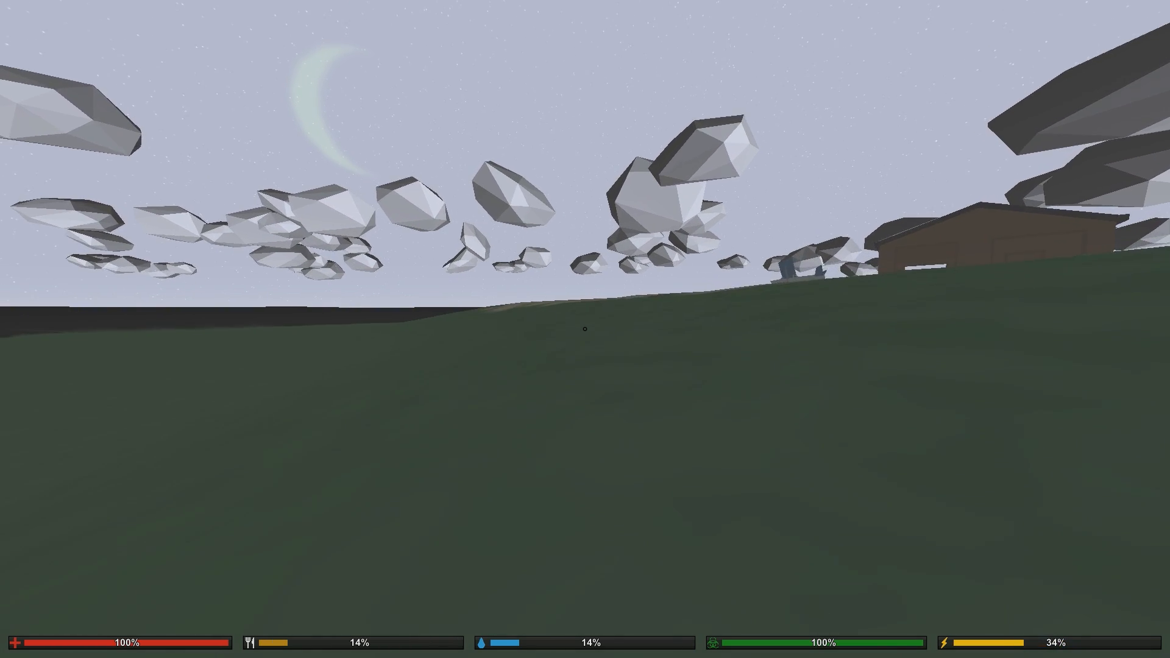
key(w)
key(shift+w)
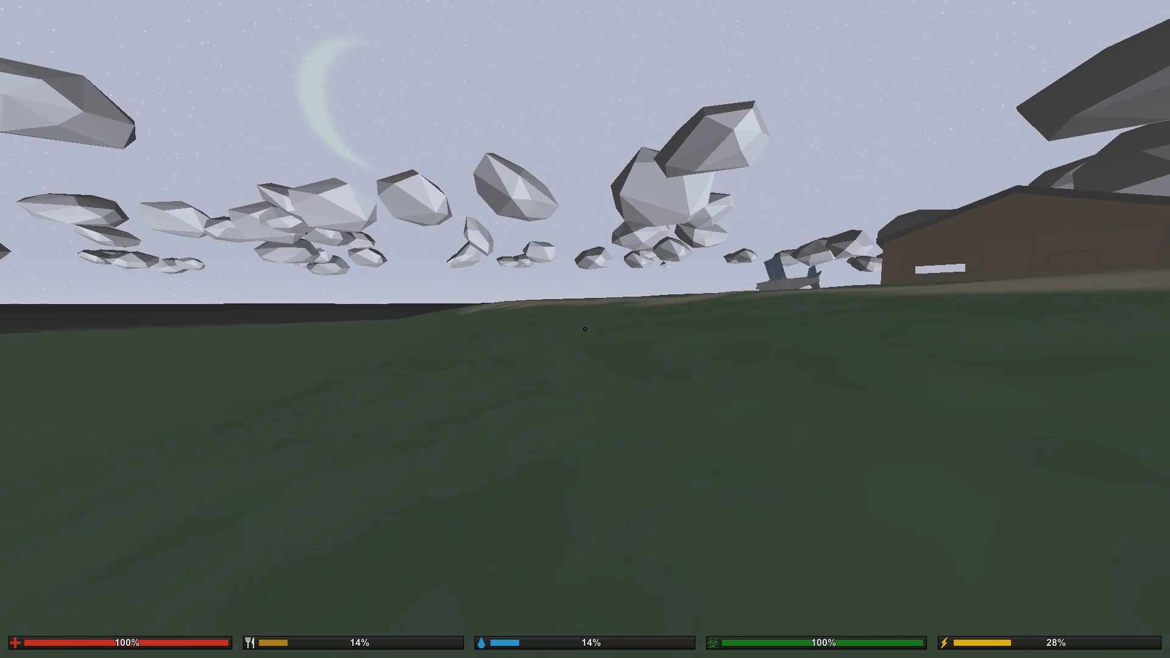
- Examine the sea, the sandy shoreline and the grass beside the crashed plane
key(shift+w)
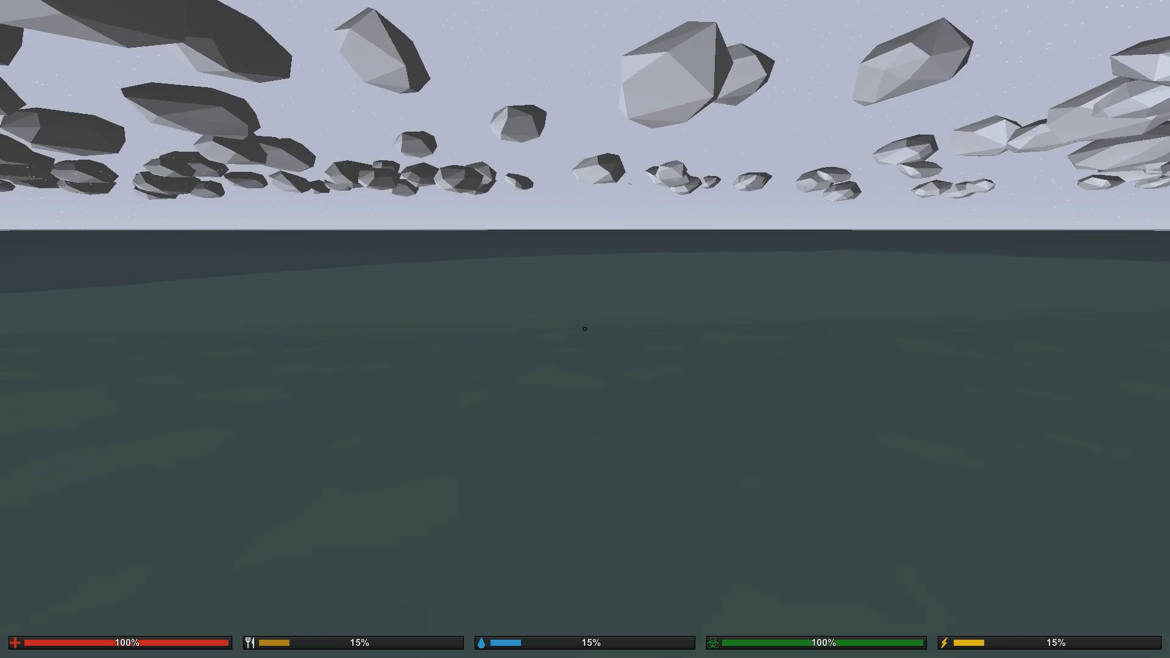
key(w)
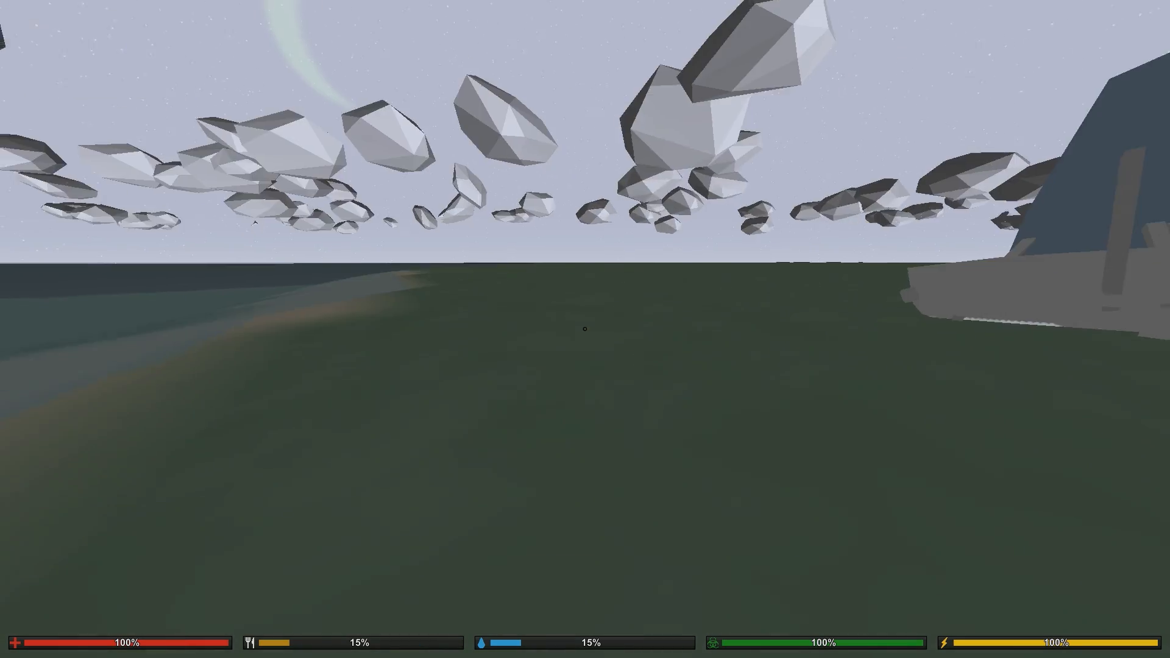
key(shift+w)
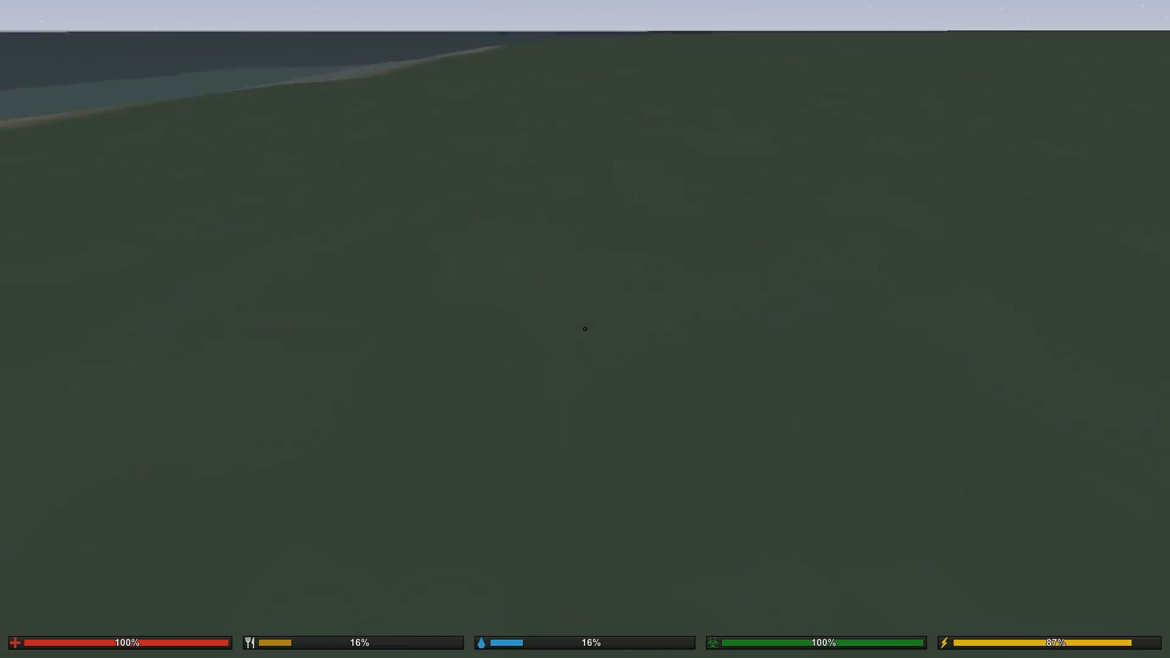
- Walk into the house to inspect its rooms, windows and doorways, and come back out facing the plane
key(w)
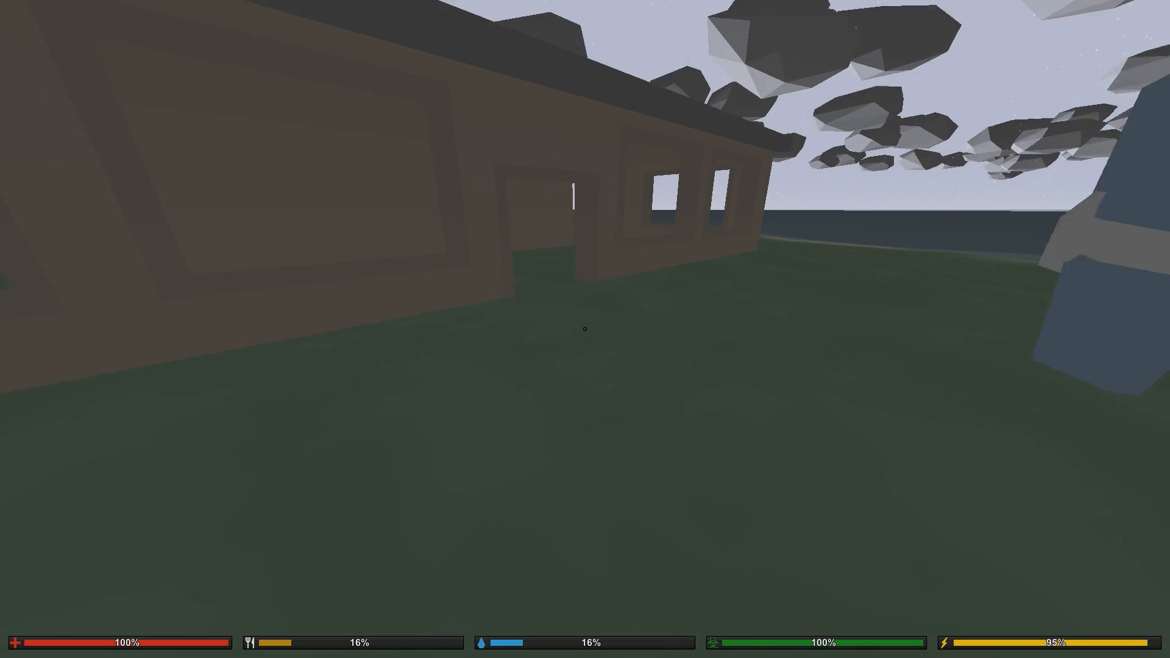
key(shift+w)
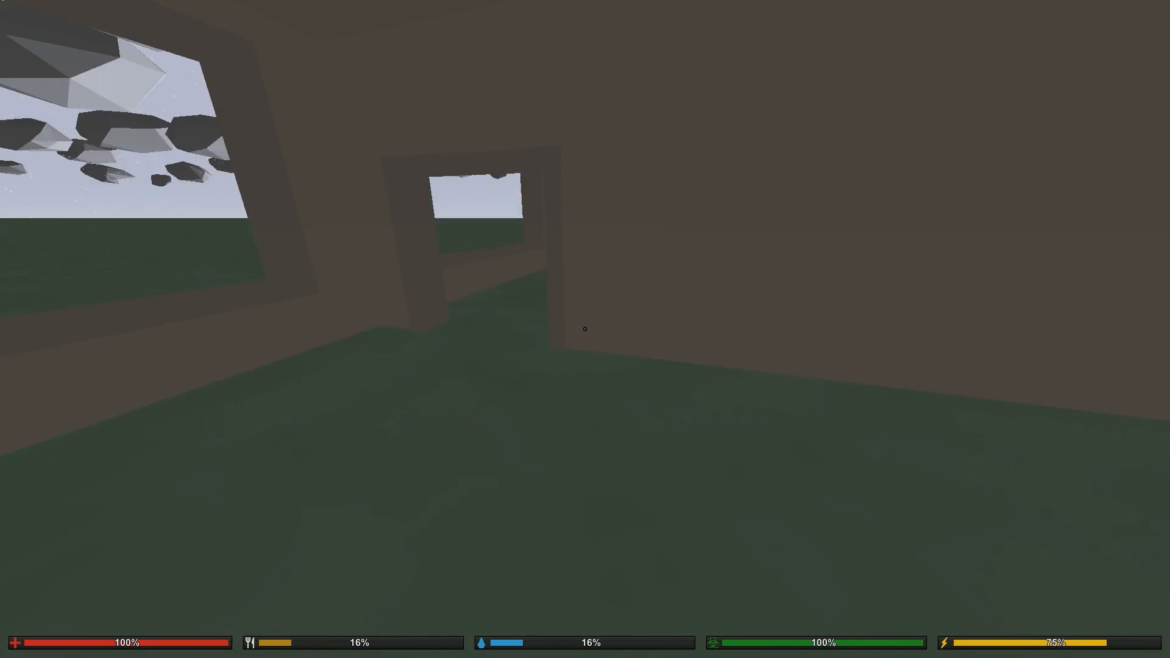
key(shift+w)
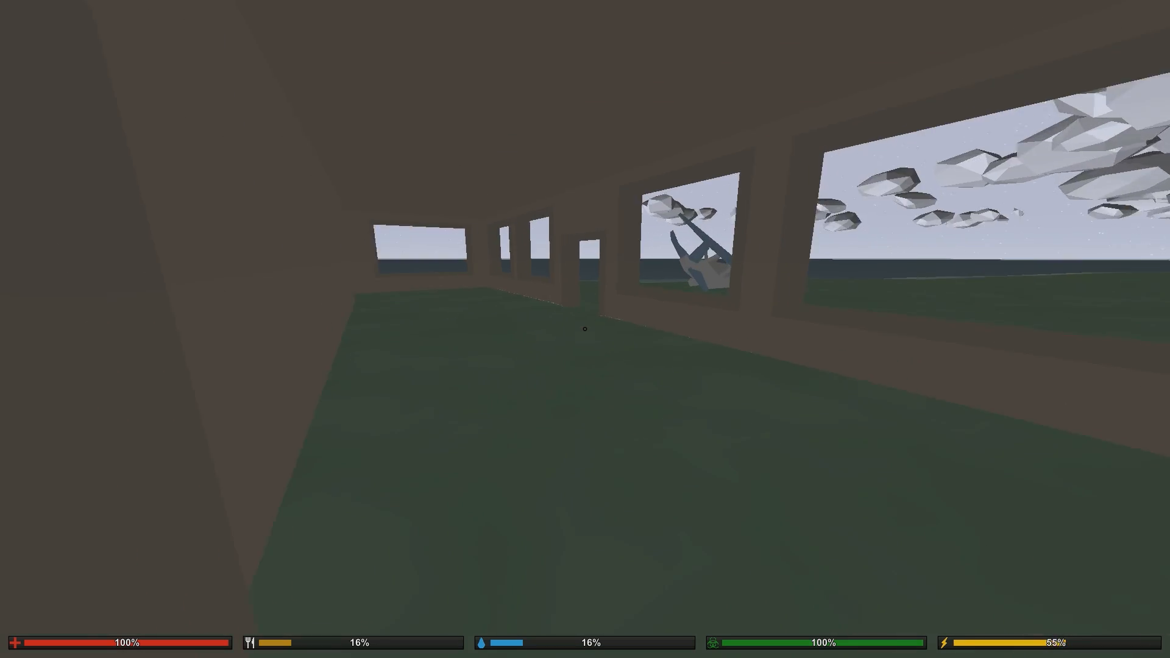
key(shift+w)
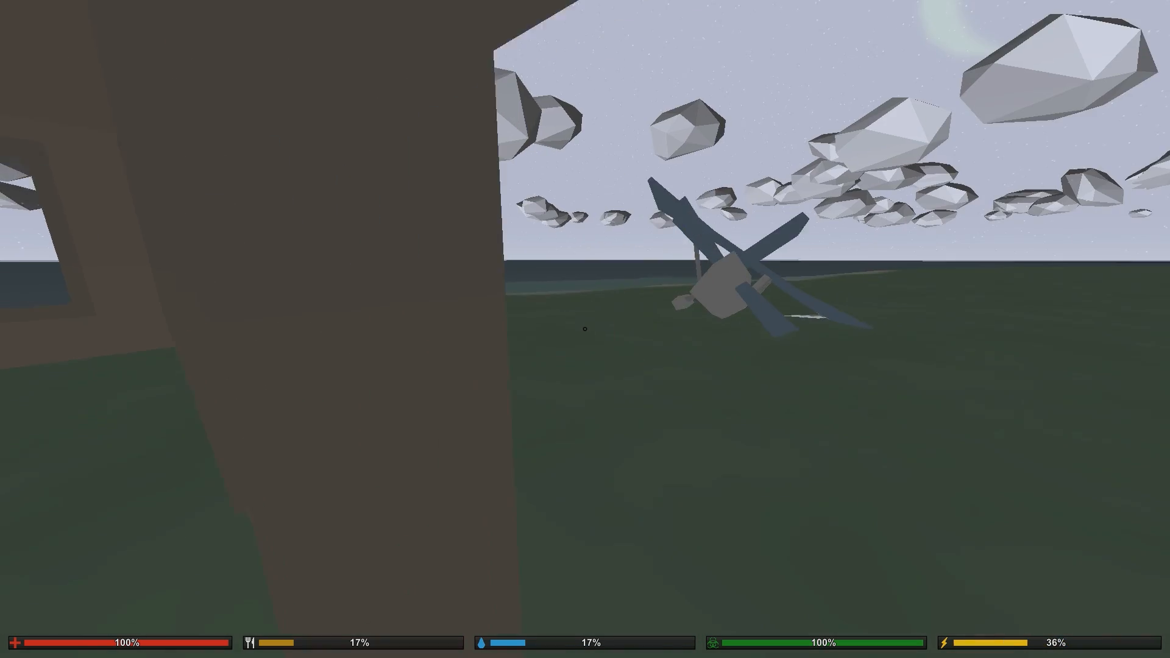
- Walk to the crashed plane and get on top of it to examine the shoreline, the house and the surrounding grass
key(w)
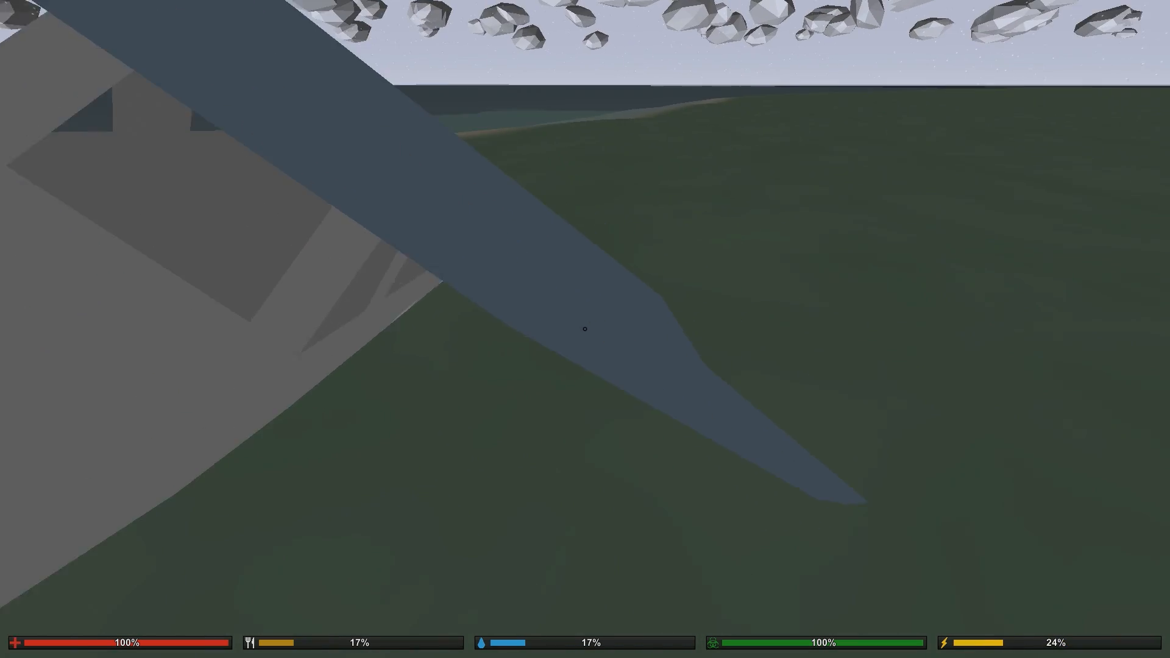
key(w)
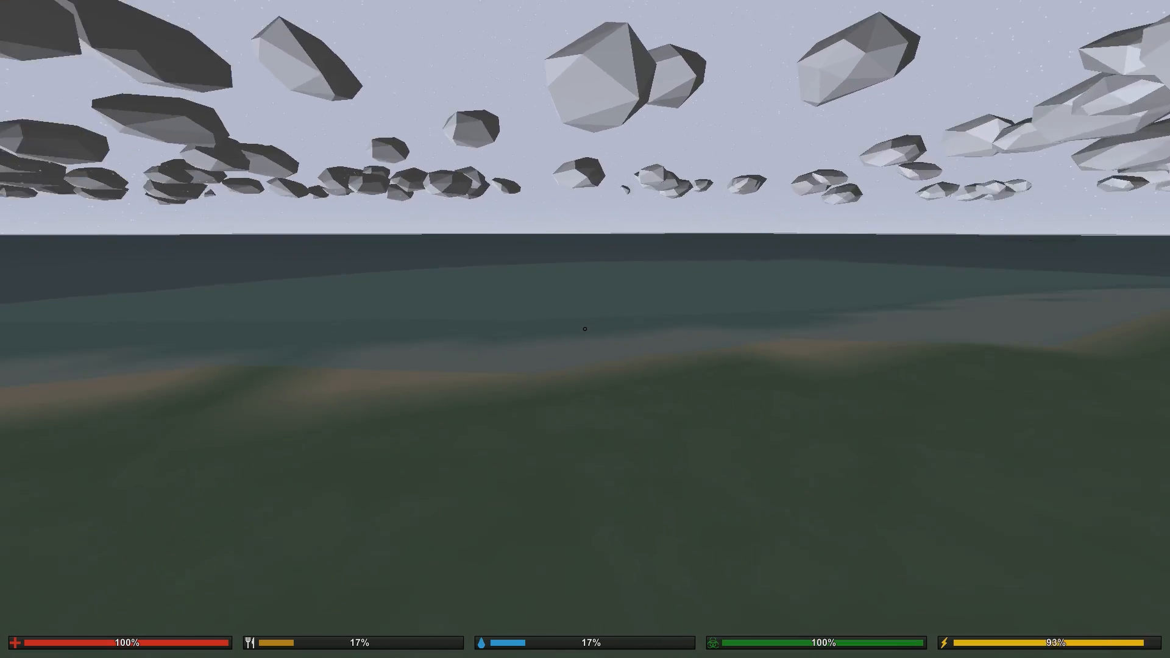
key(w)
key(w)
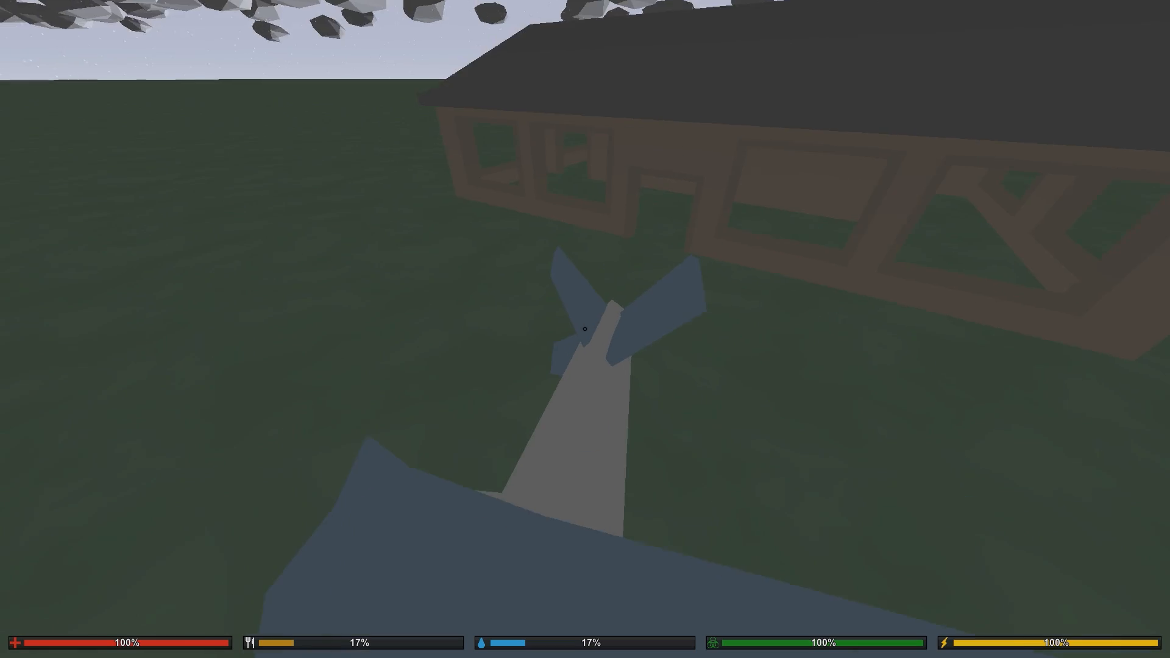
key(w)
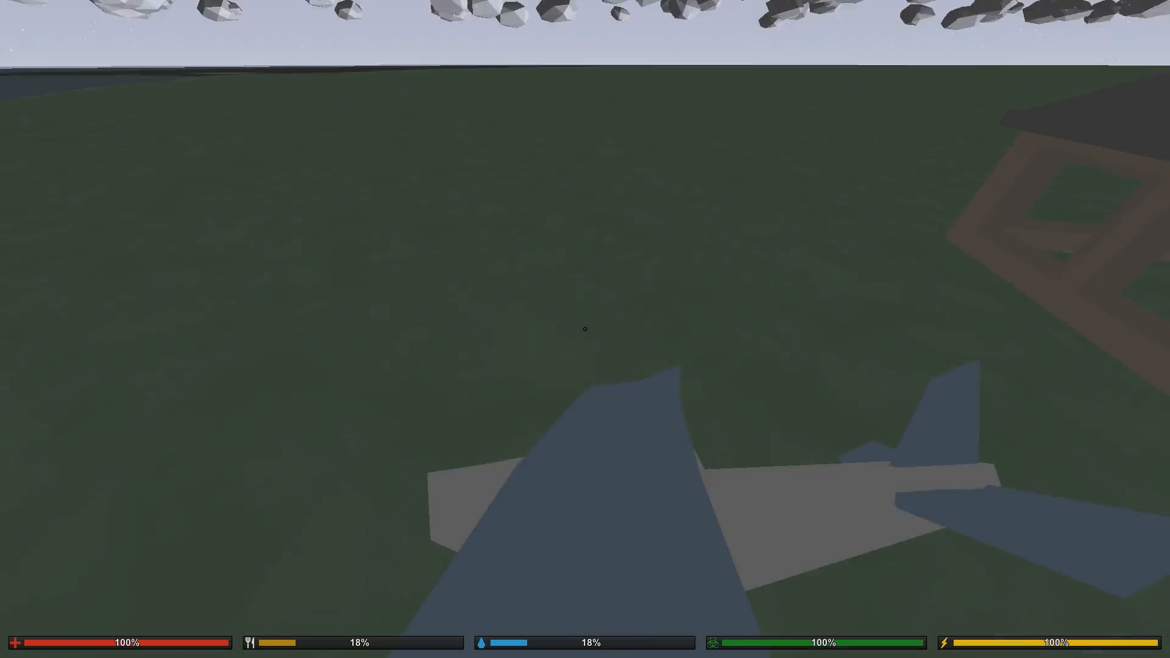
key(d)
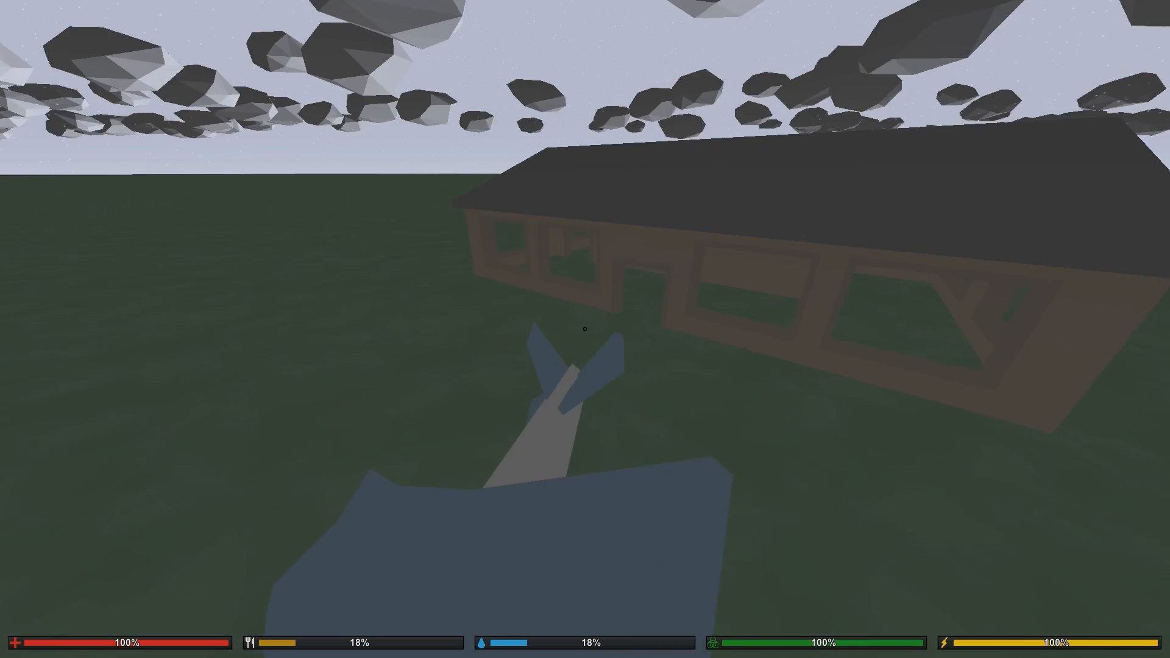
- Run past the house and across the grass to inspect the narrow road with the yellow centre line
key(shift+w)
key(shift+w)
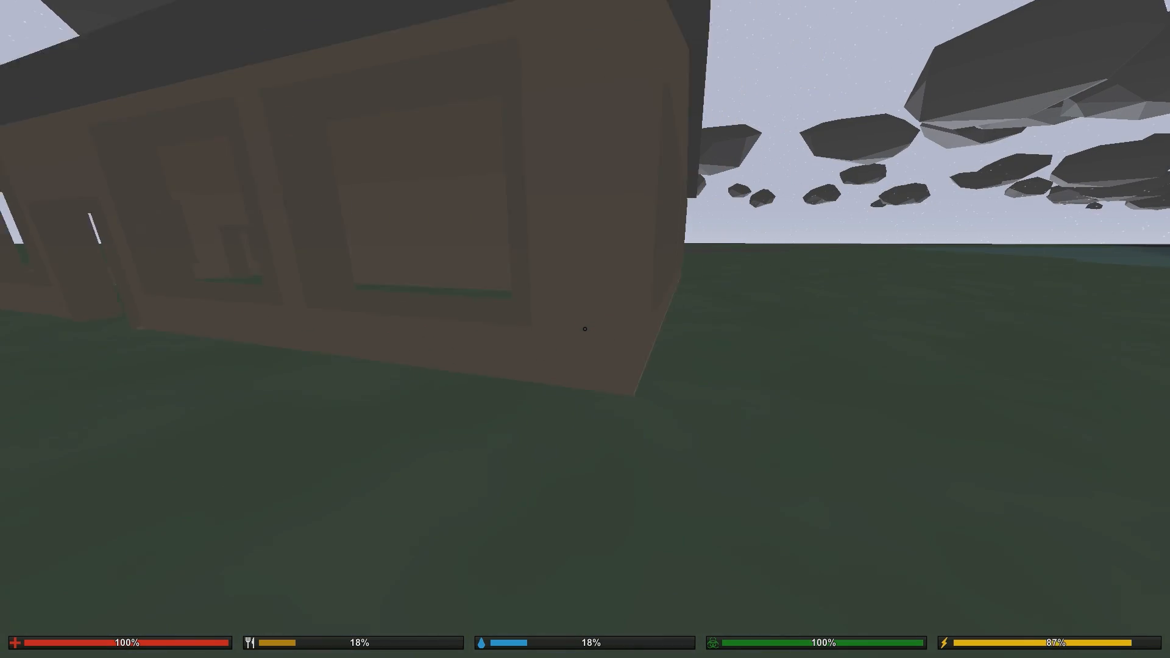
key(shift+w)
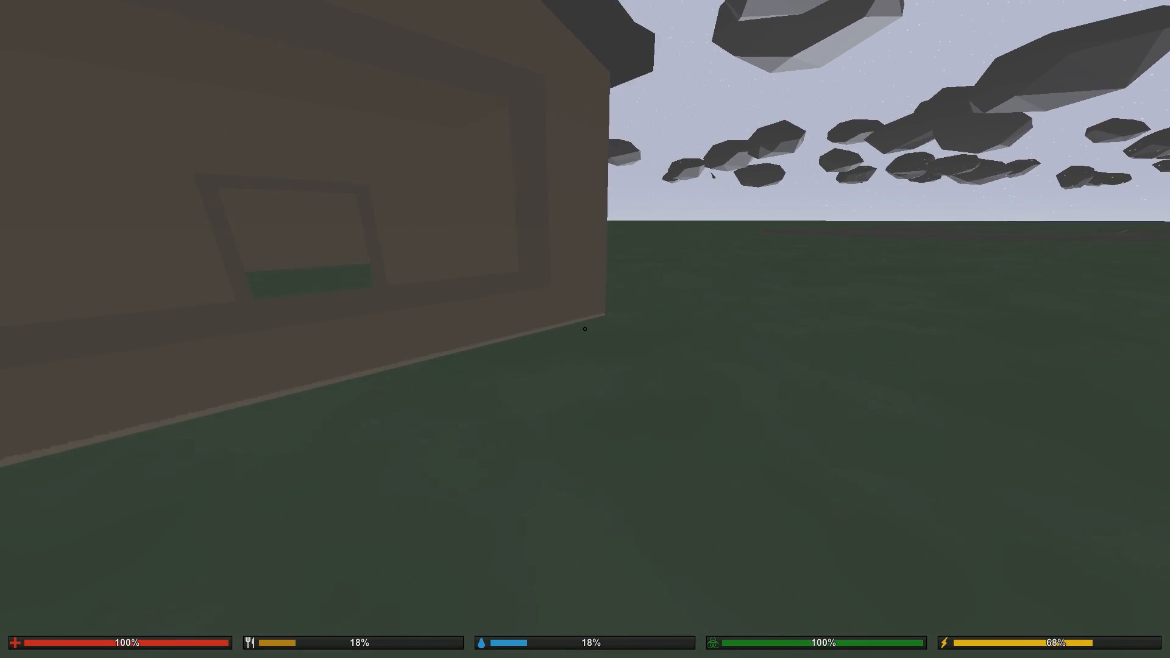
key(shift+w)
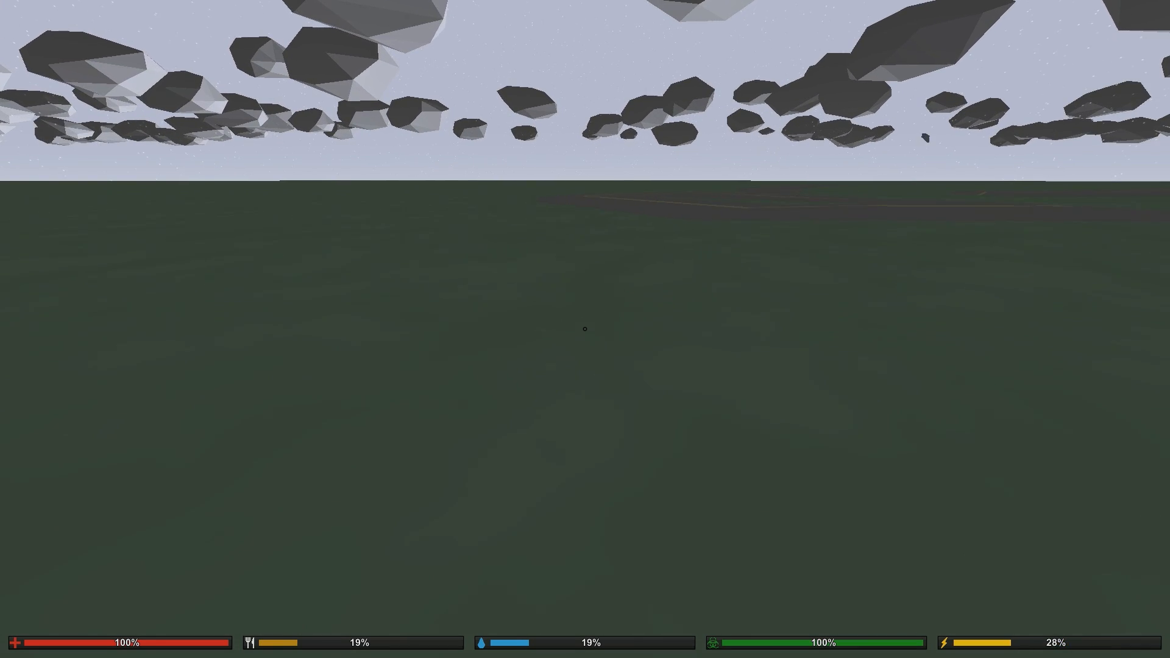
key(shift+w)
key(shift+w)
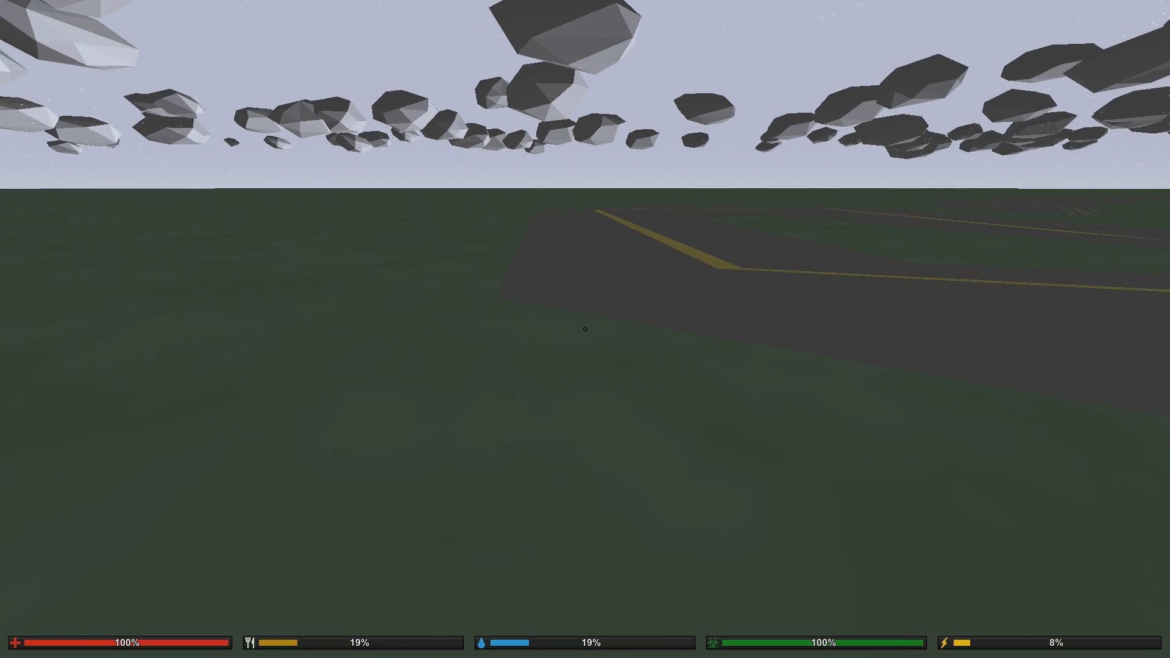
key(shift+w)
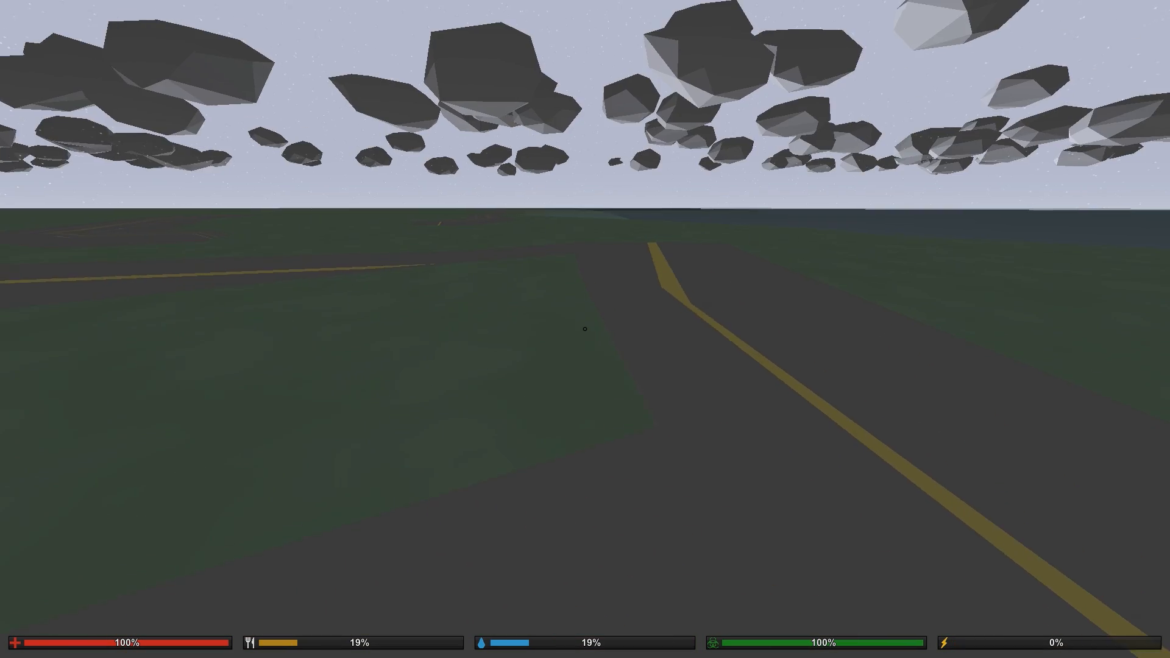
- Cross the road's end and the grass to inspect the wider road with white lane markings
key(w)
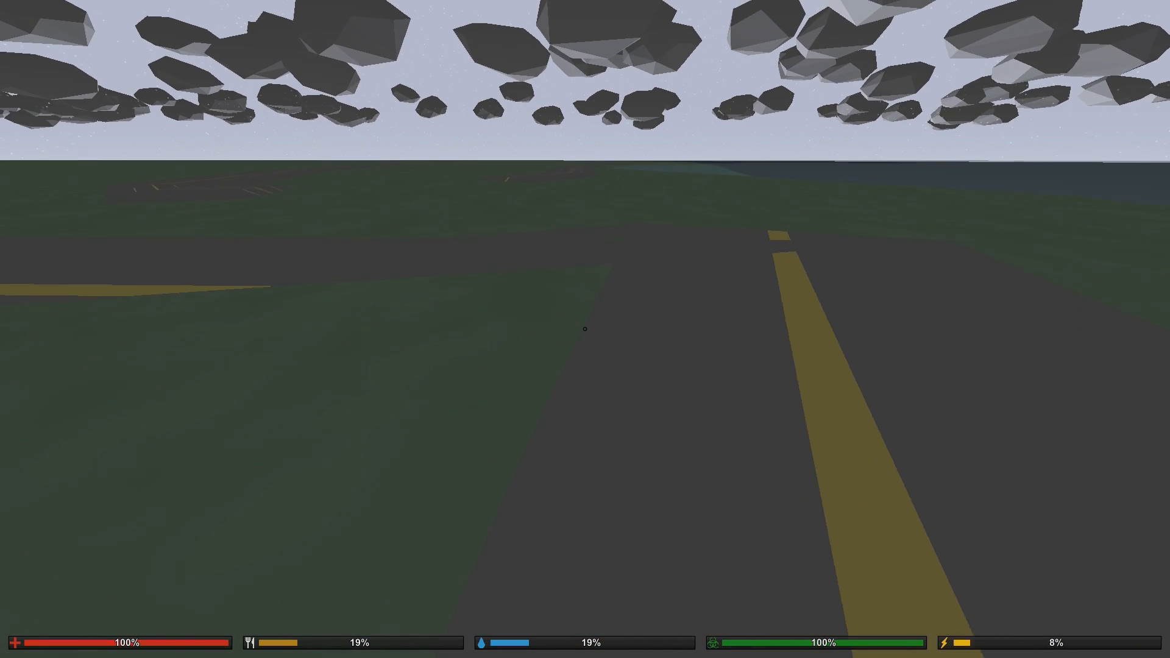
key(w)
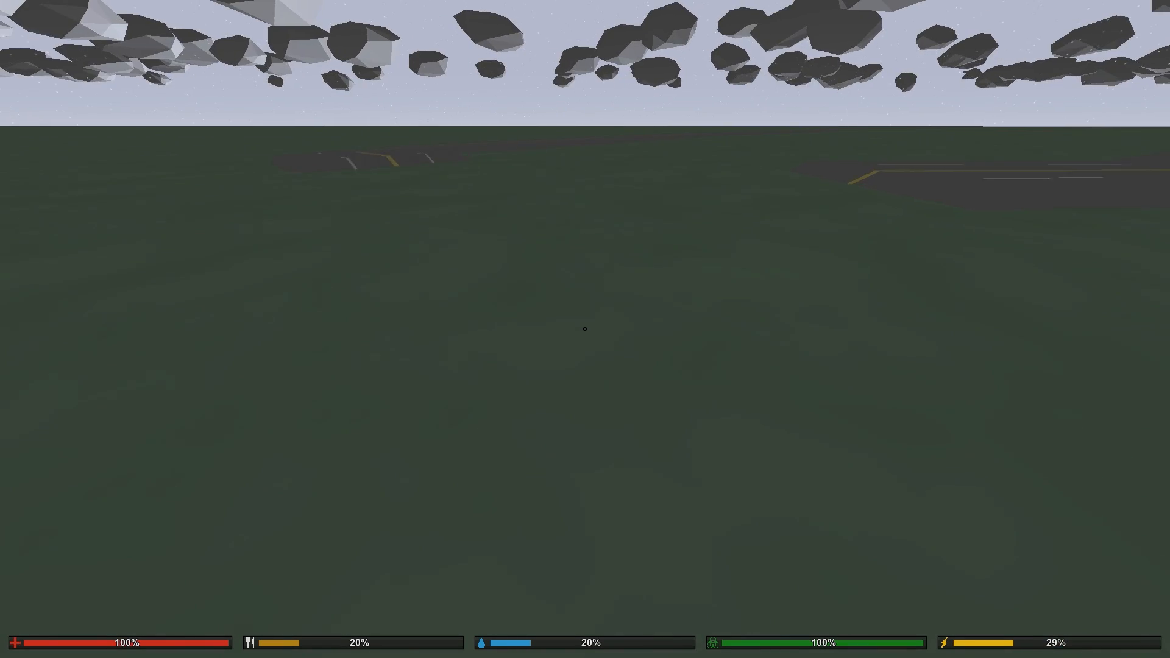
key(shift+w)
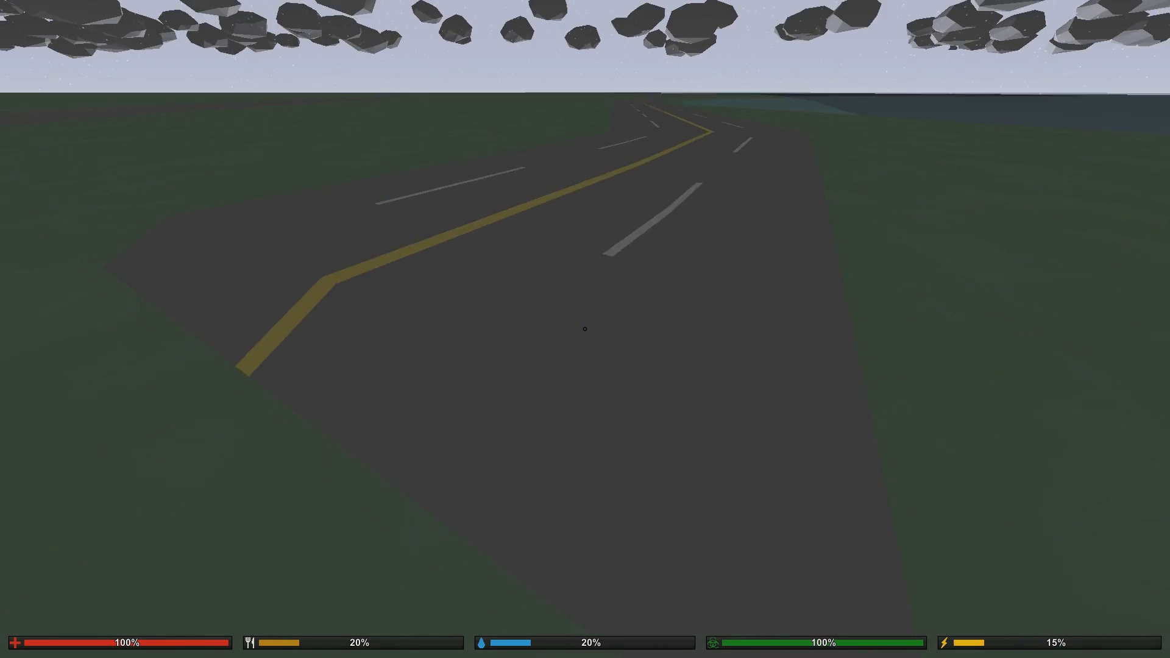
key(w)
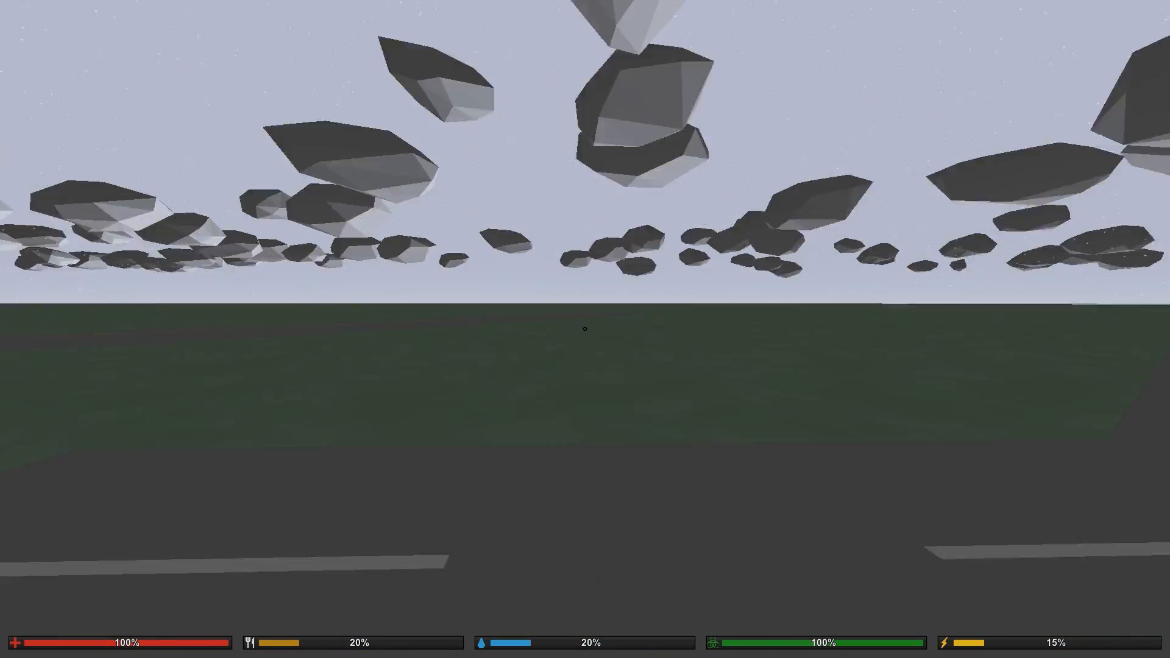
- Return to the narrow road and follow it toward the house to examine its junction and bends
key(w)
key(w)
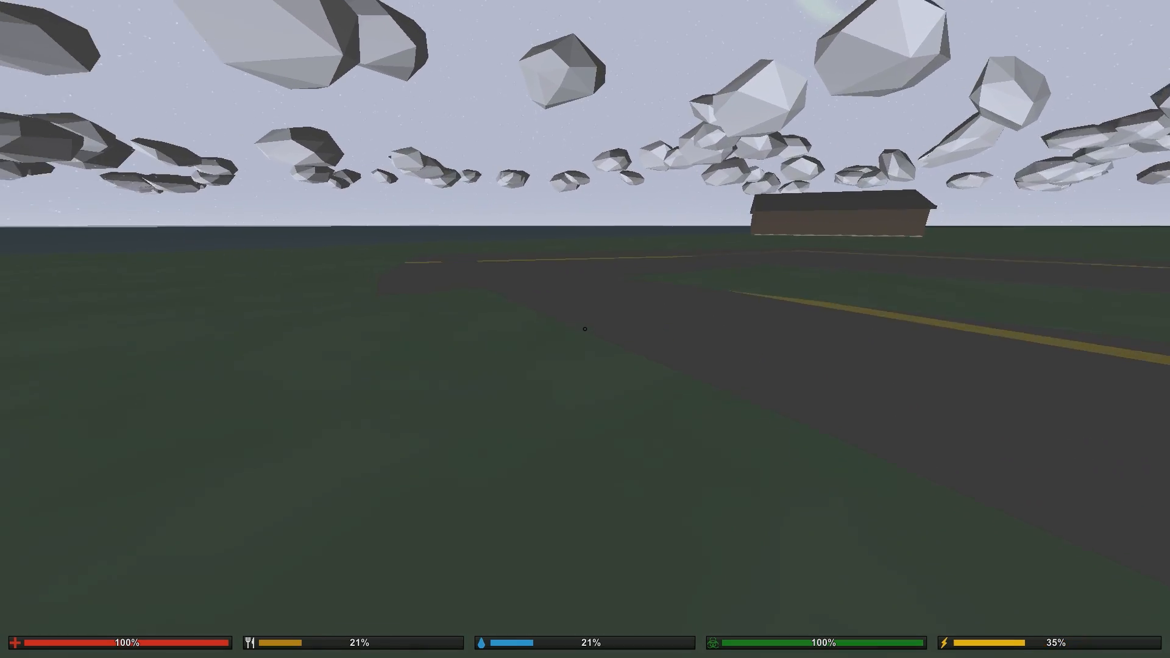
key(shift+w)
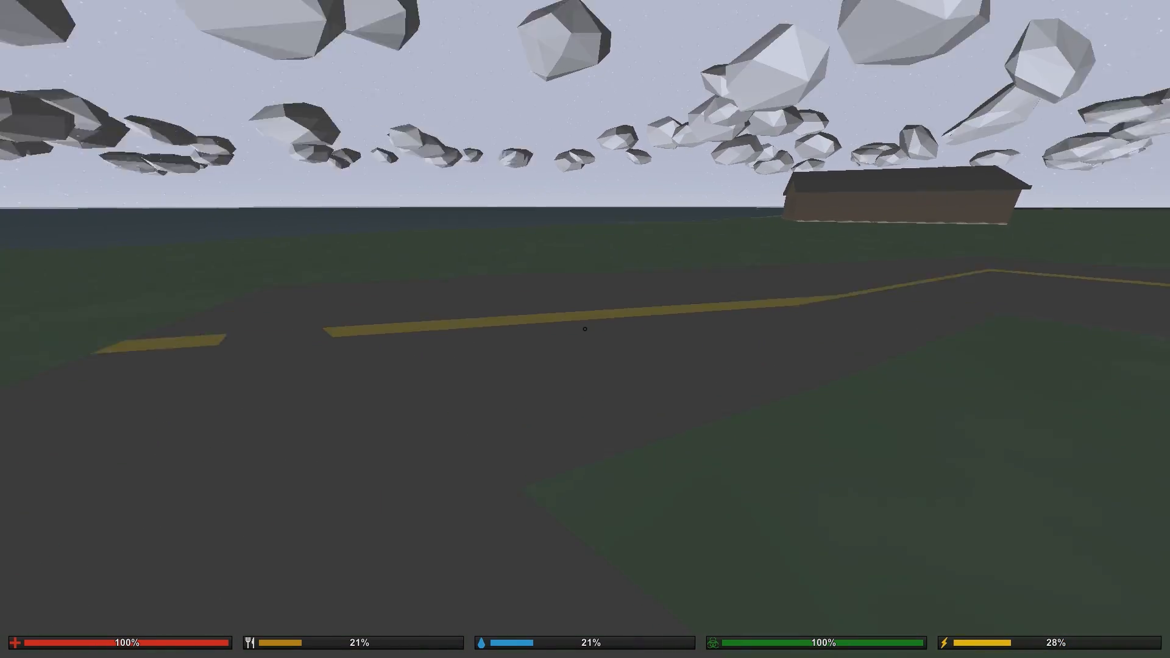
key(w)
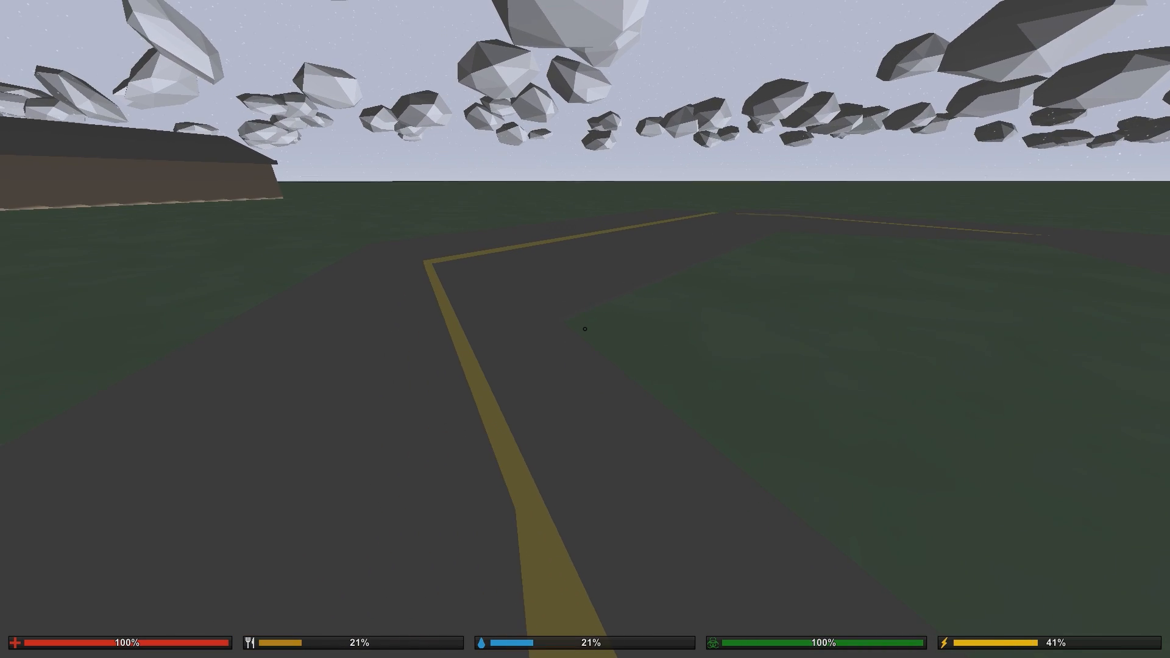
key(a)
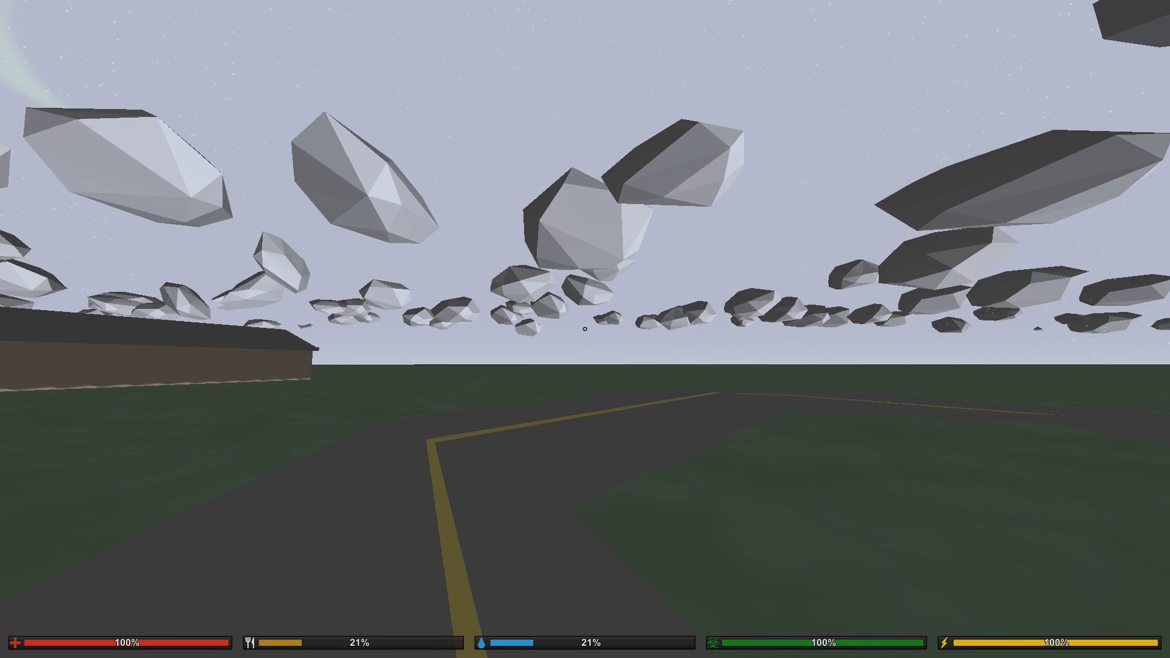